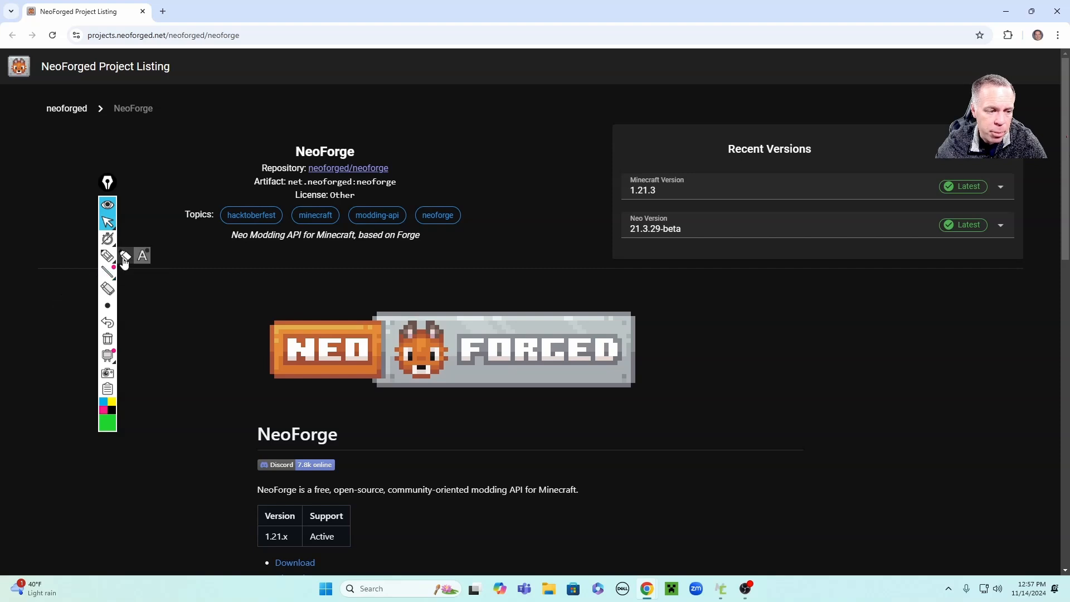
- Mark the Recent Versions box on the NeoForge page with a green pen circle and strokes, and clear the ink
{"action": "left_click", "coordinate": [107, 255]}
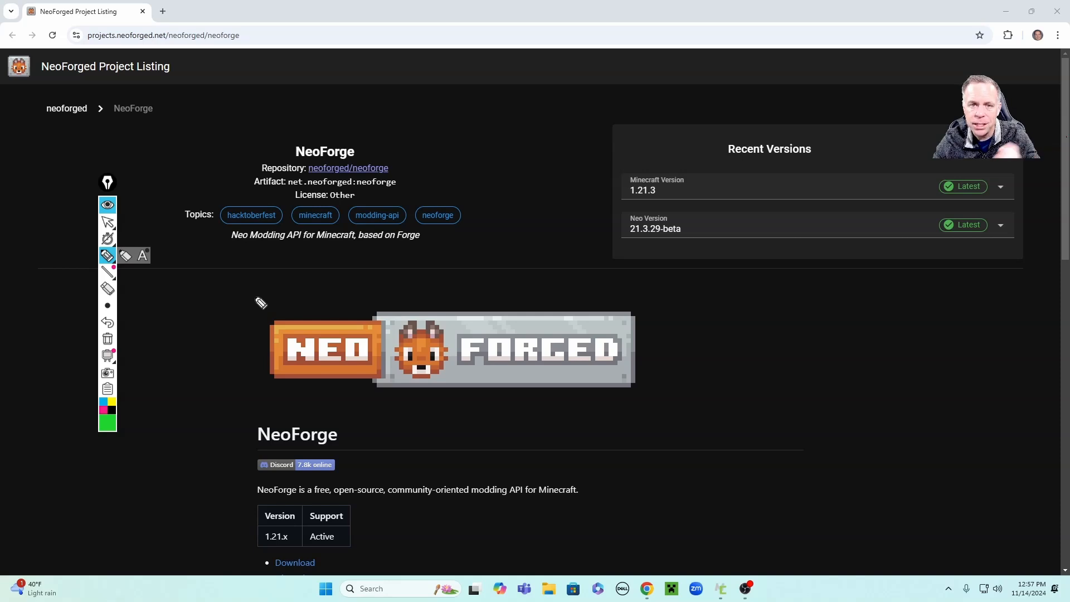
{"action": "mouse_move", "coordinate": [111, 226]}
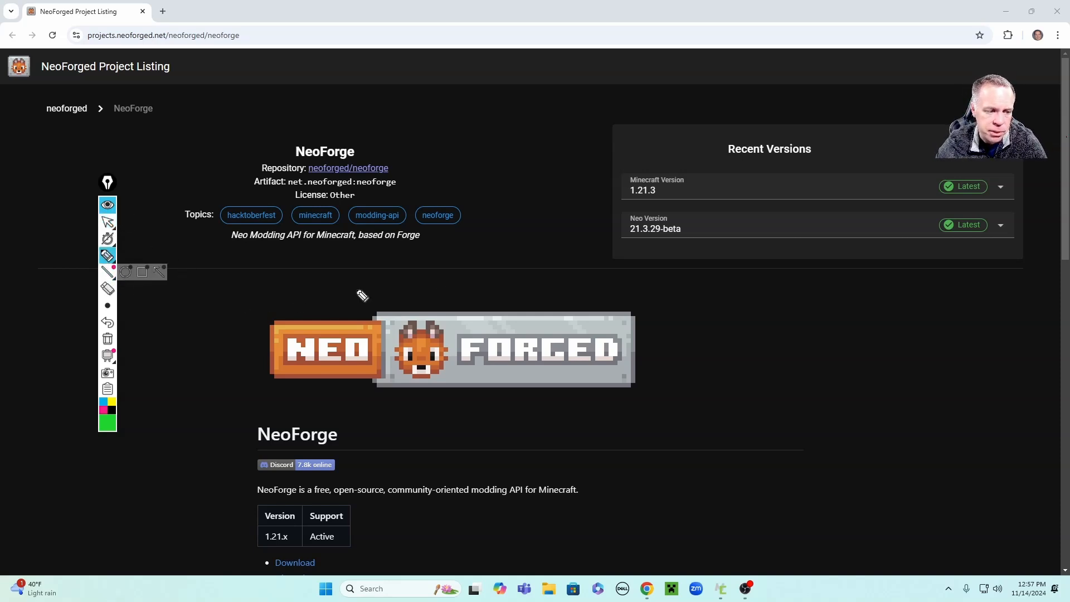
{"action": "mouse_move", "coordinate": [791, 125]}
{"action": "left_mouse_down"}
{"action": "mouse_move", "coordinate": [592, 149]}
{"action": "mouse_move", "coordinate": [667, 226]}
{"action": "mouse_move", "coordinate": [886, 219]}
{"action": "mouse_move", "coordinate": [1029, 190]}
{"action": "mouse_move", "coordinate": [763, 126]}
{"action": "left_mouse_up"}
{"action": "left_click_drag", "start_coordinate": [778, 73], "coordinate": [739, 142]}
{"action": "mouse_move", "coordinate": [795, 87]}
{"action": "left_mouse_down"}
{"action": "mouse_move", "coordinate": [764, 144]}
{"action": "mouse_move", "coordinate": [796, 132]}
{"action": "mouse_move", "coordinate": [782, 158]}
{"action": "left_mouse_up"}
{"action": "left_click_drag", "start_coordinate": [847, 96], "coordinate": [813, 156]}
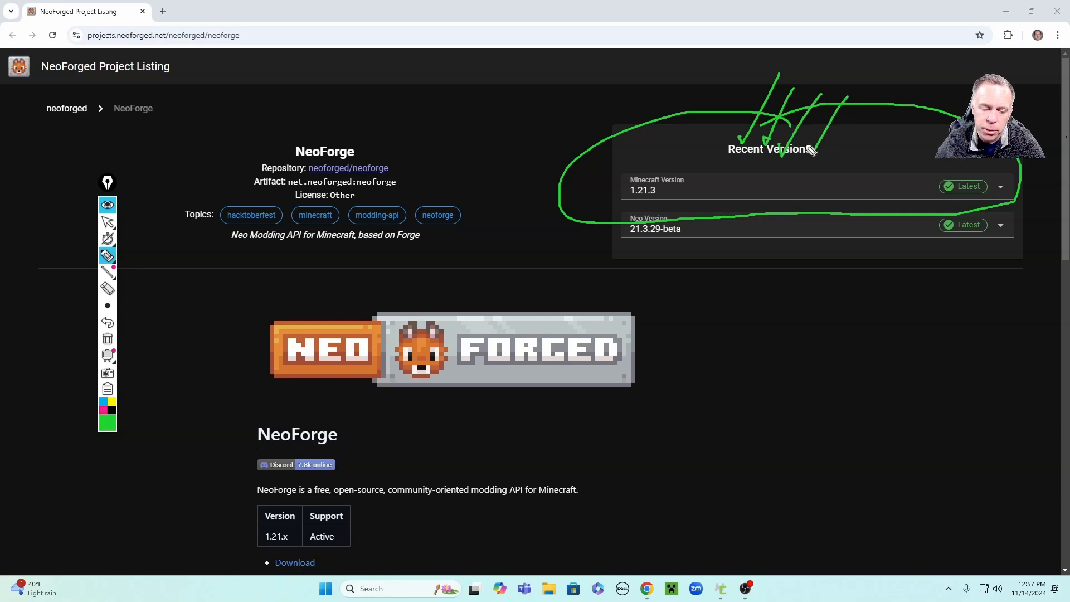
{"action": "left_click", "coordinate": [108, 355]}
{"action": "left_click", "coordinate": [110, 223]}
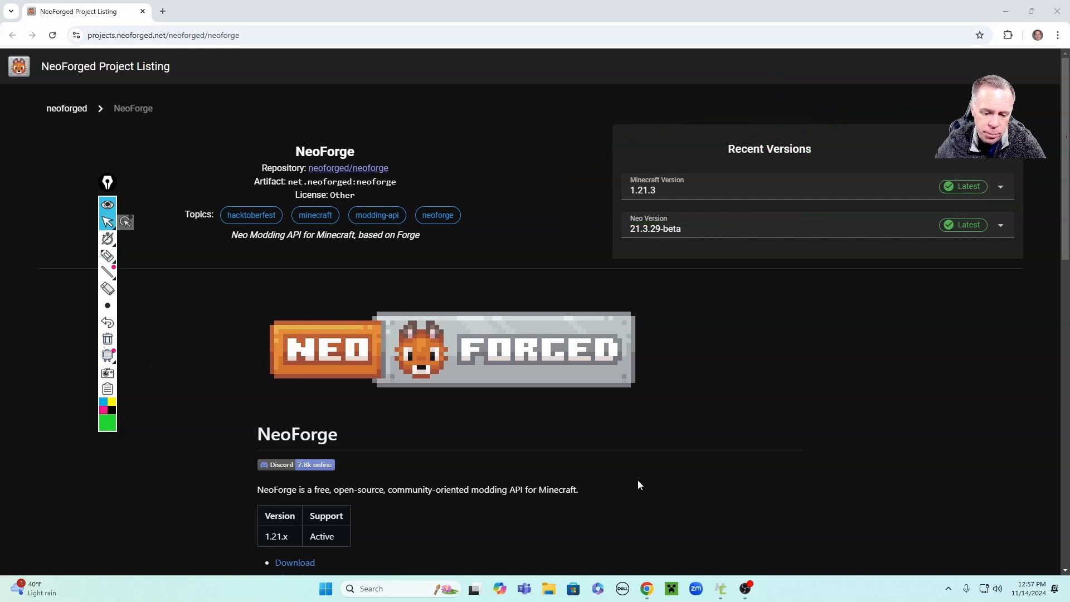
- Switch to MCreator, circle the workspace's Minecraft version with the green pen, and clear the ink
{"action": "left_click", "coordinate": [717, 596]}
{"action": "left_click", "coordinate": [108, 255]}
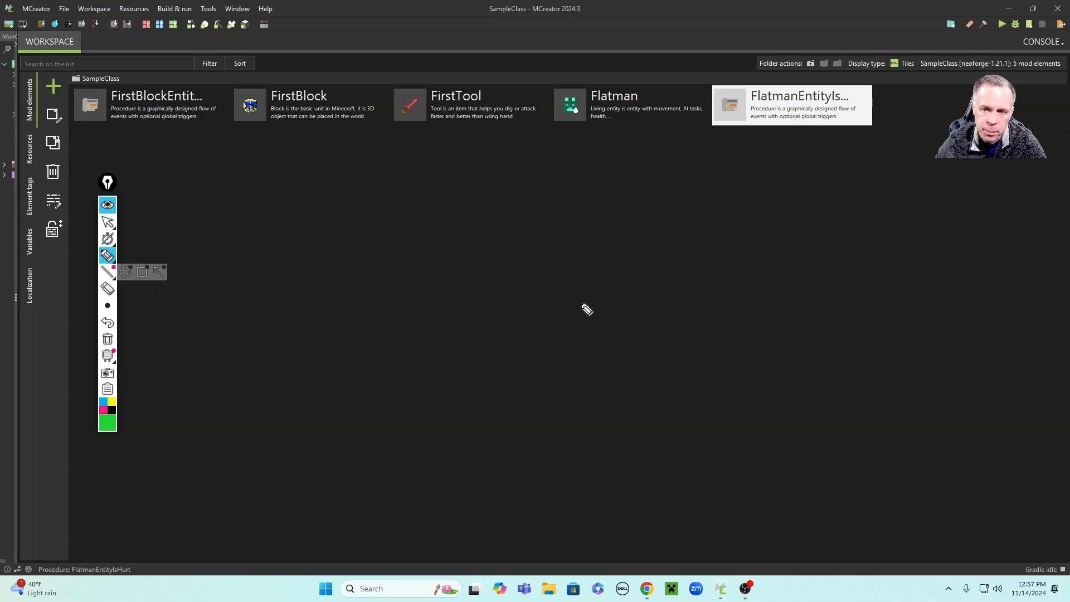
{"action": "mouse_move", "coordinate": [440, 371]}
{"action": "left_mouse_down"}
{"action": "mouse_move", "coordinate": [794, 288]}
{"action": "mouse_move", "coordinate": [929, 127]}
{"action": "left_mouse_up"}
{"action": "mouse_move", "coordinate": [932, 85]}
{"action": "left_mouse_down"}
{"action": "mouse_move", "coordinate": [922, 66]}
{"action": "mouse_move", "coordinate": [943, 69]}
{"action": "left_mouse_up"}
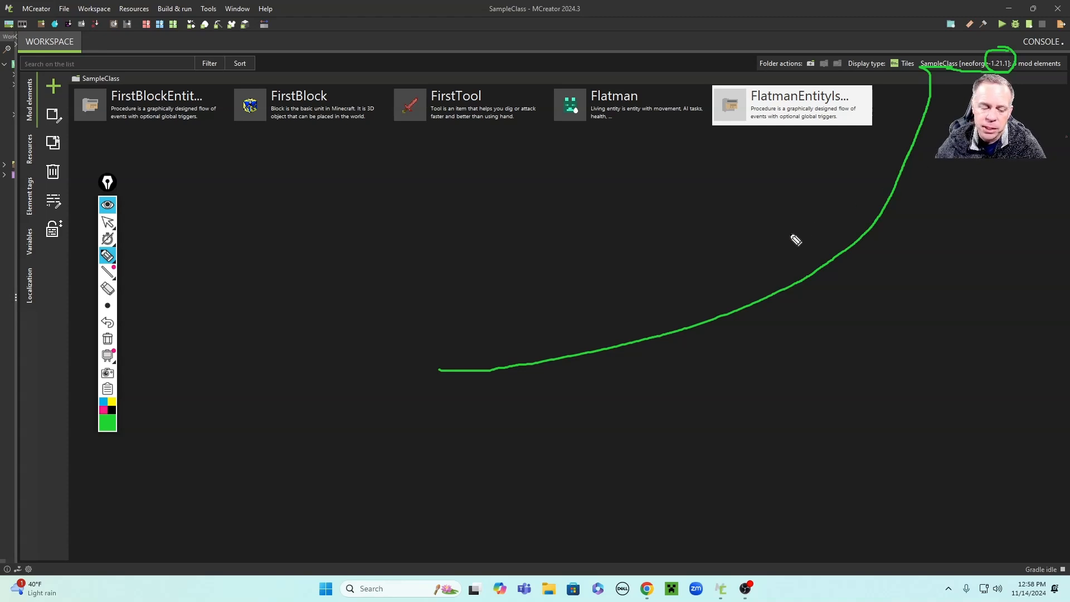
{"action": "left_click", "coordinate": [108, 339]}
{"action": "left_click", "coordinate": [109, 224]}
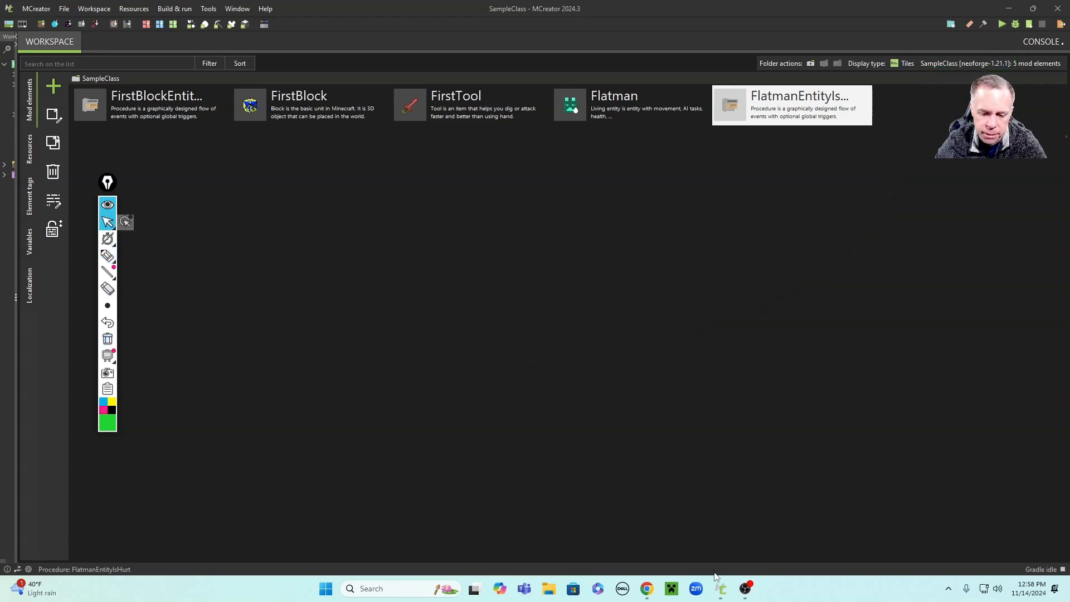
- Compare the Minecraft version on the NeoForge page in Chrome with the one in the MCreator workspace, ending back in Chrome
{"action": "mouse_move", "coordinate": [646, 589]}
{"action": "left_click", "coordinate": [677, 568]}
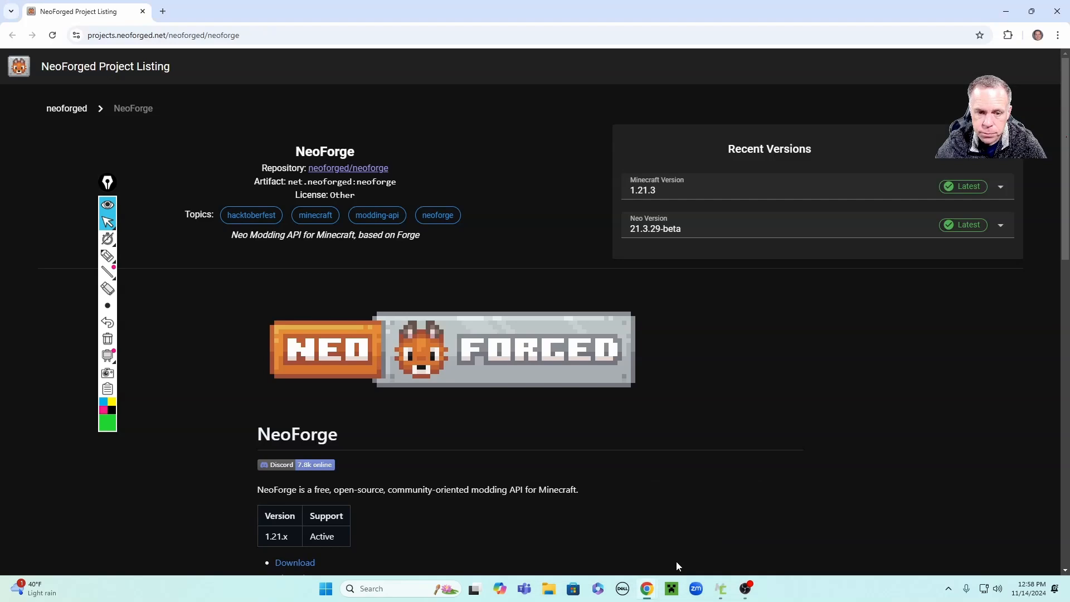
{"action": "mouse_move", "coordinate": [113, 244]}
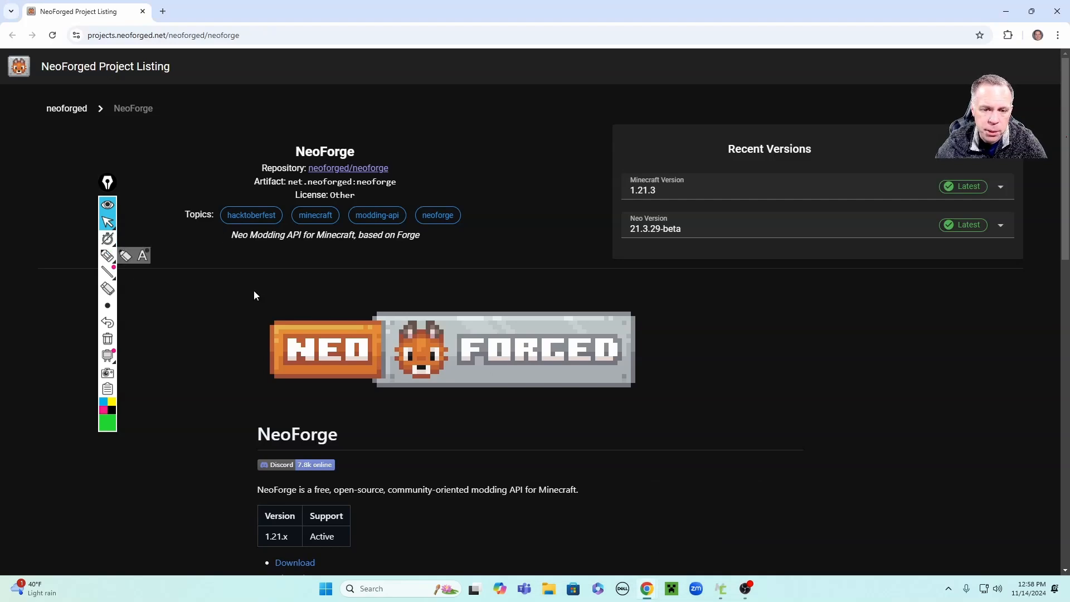
{"action": "left_click", "coordinate": [719, 597]}
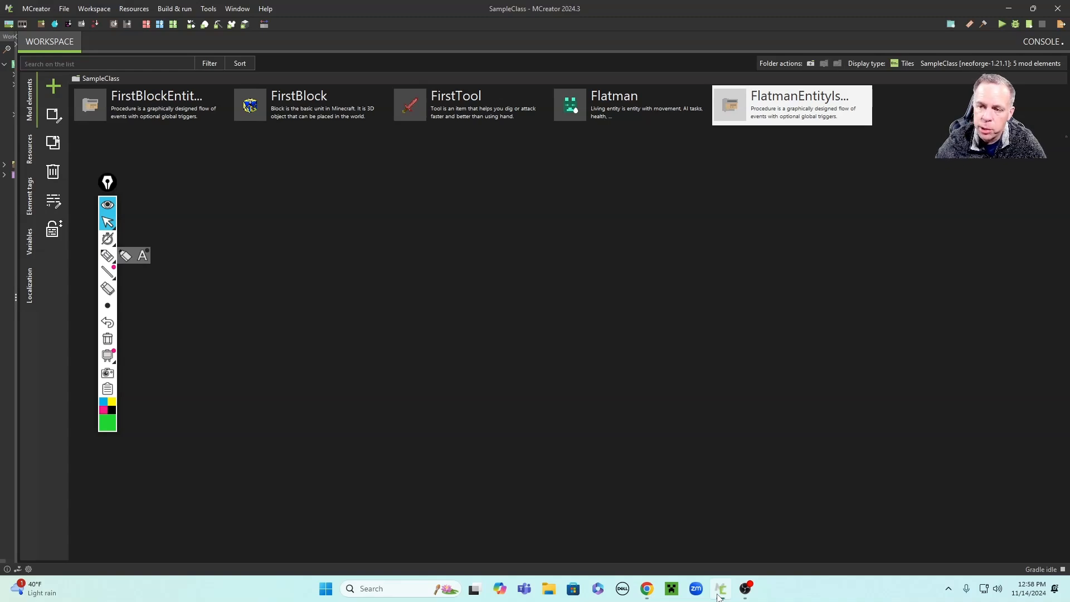
{"action": "left_click", "coordinate": [719, 598]}
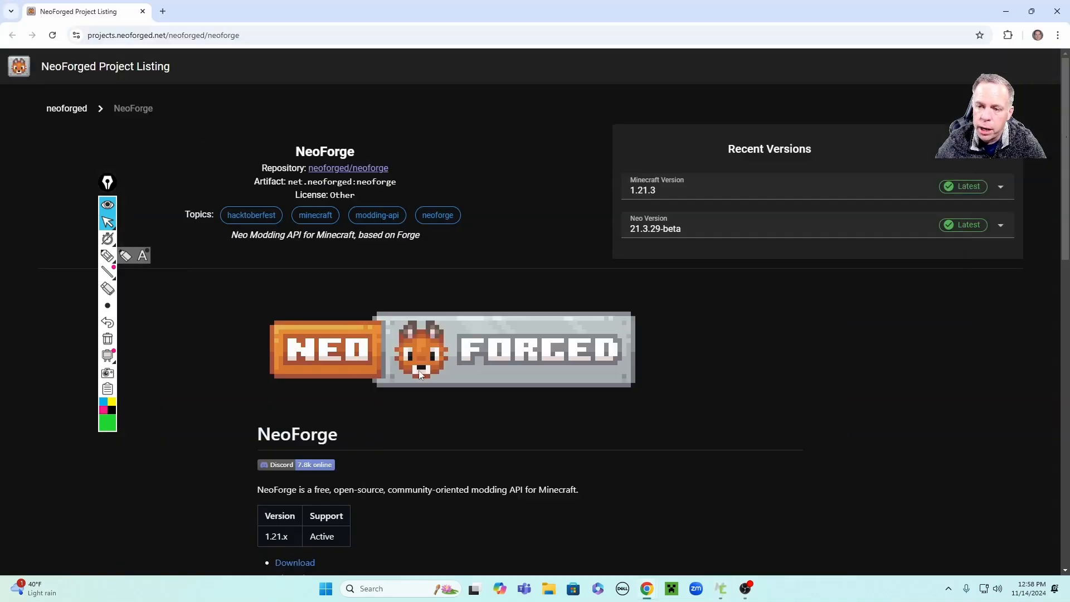
- Circle the Minecraft Version field with the pen, set it to 1.21.1, and clear the ink
{"action": "left_click", "coordinate": [107, 255]}
{"action": "mouse_move", "coordinate": [704, 170]}
{"action": "left_mouse_down"}
{"action": "mouse_move", "coordinate": [665, 213]}
{"action": "mouse_move", "coordinate": [688, 147]}
{"action": "left_mouse_up"}
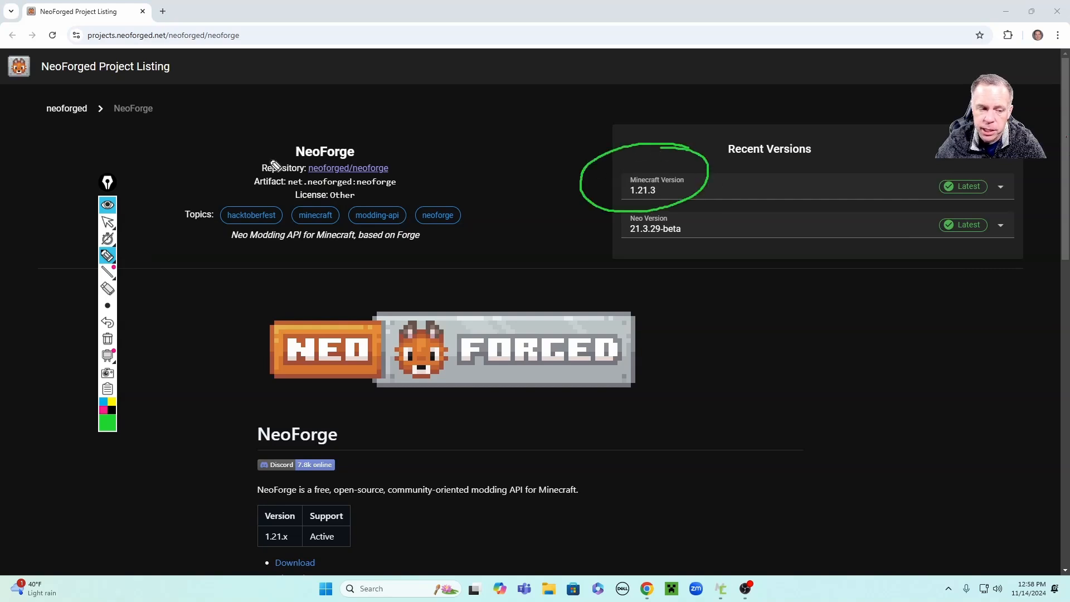
{"action": "left_click", "coordinate": [107, 222]}
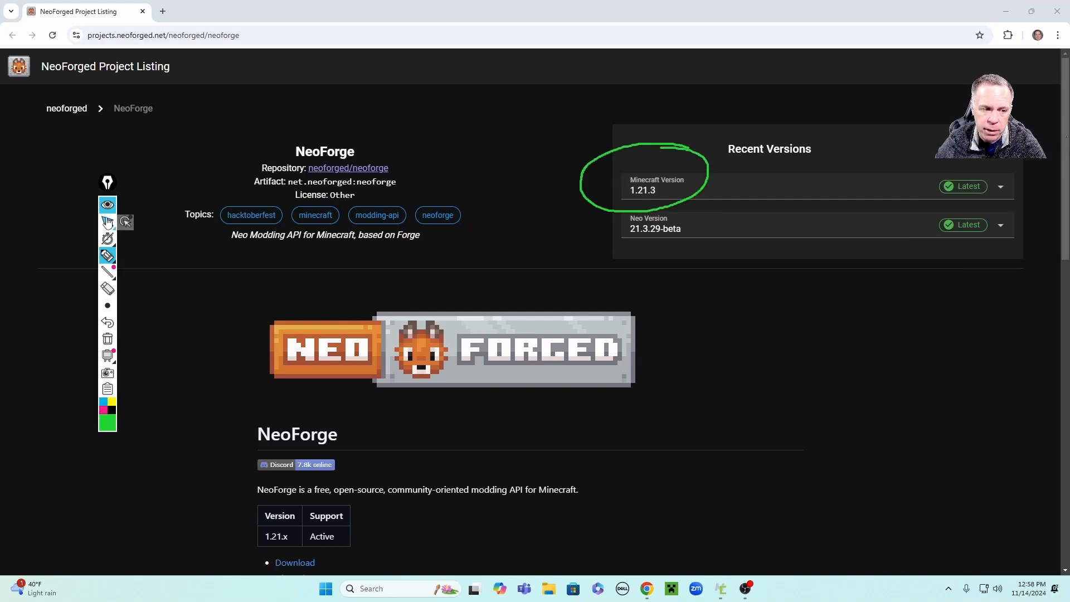
{"action": "left_click", "coordinate": [1001, 188]}
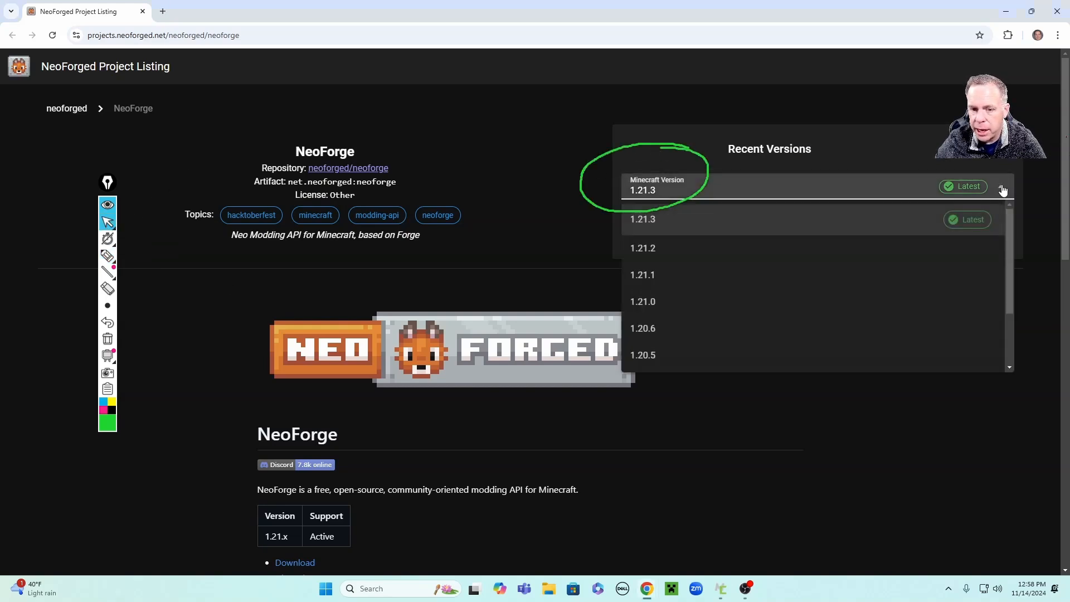
{"action": "left_click", "coordinate": [628, 276]}
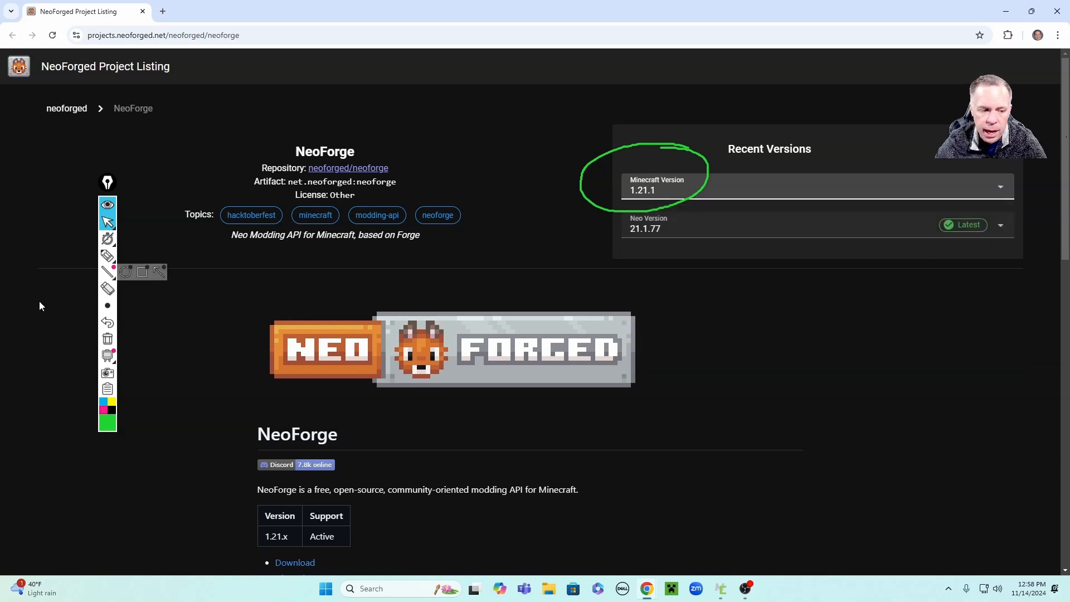
{"action": "left_click", "coordinate": [108, 339]}
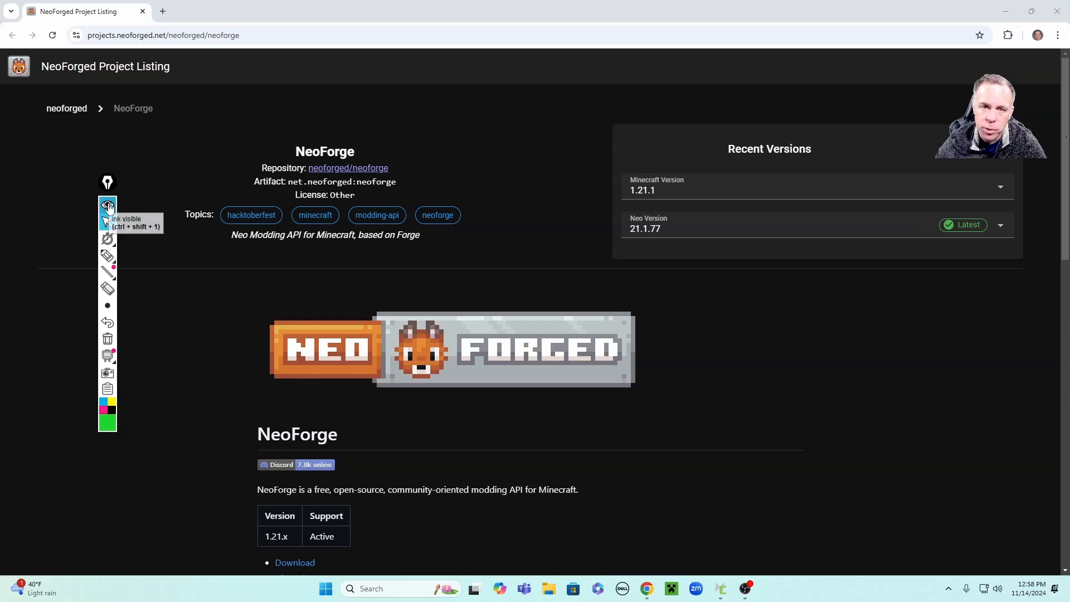
- Circle the selected Minecraft version with the pen and download the NeoForge 21.1.77 installer
{"action": "left_click", "coordinate": [113, 261]}
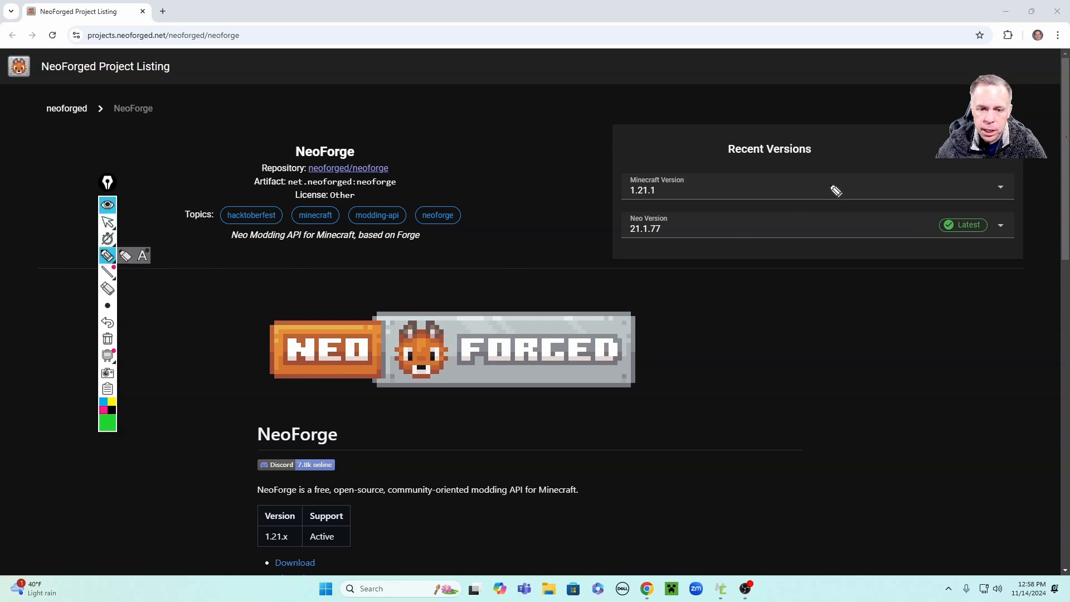
{"action": "mouse_move", "coordinate": [674, 160]}
{"action": "left_mouse_down"}
{"action": "mouse_move", "coordinate": [649, 208]}
{"action": "mouse_move", "coordinate": [685, 153]}
{"action": "mouse_move", "coordinate": [661, 150]}
{"action": "left_mouse_up"}
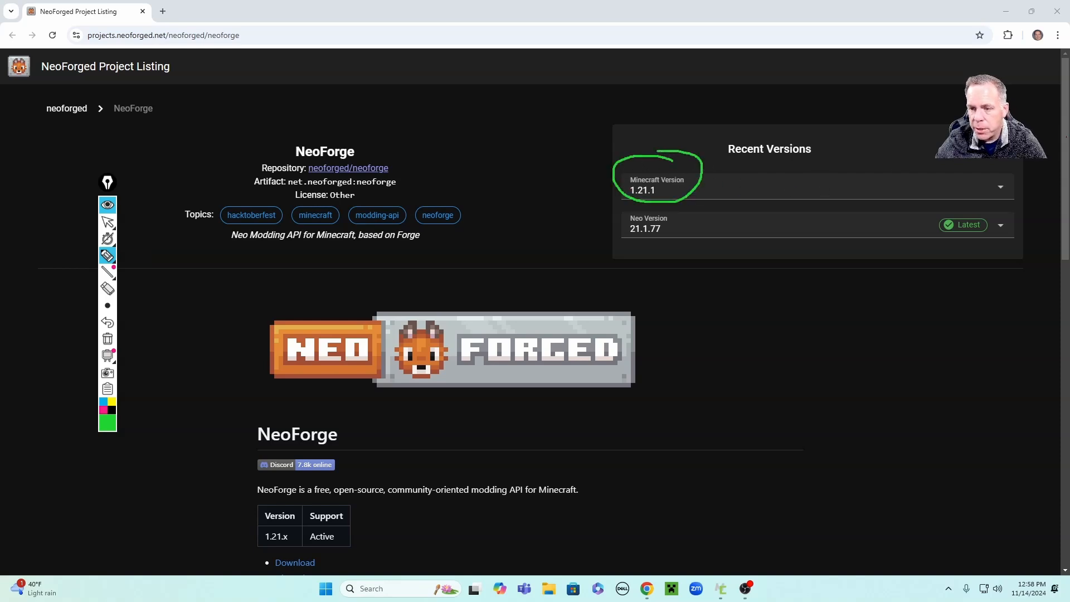
{"action": "left_click_drag", "start_coordinate": [934, 139], "coordinate": [979, 160]}
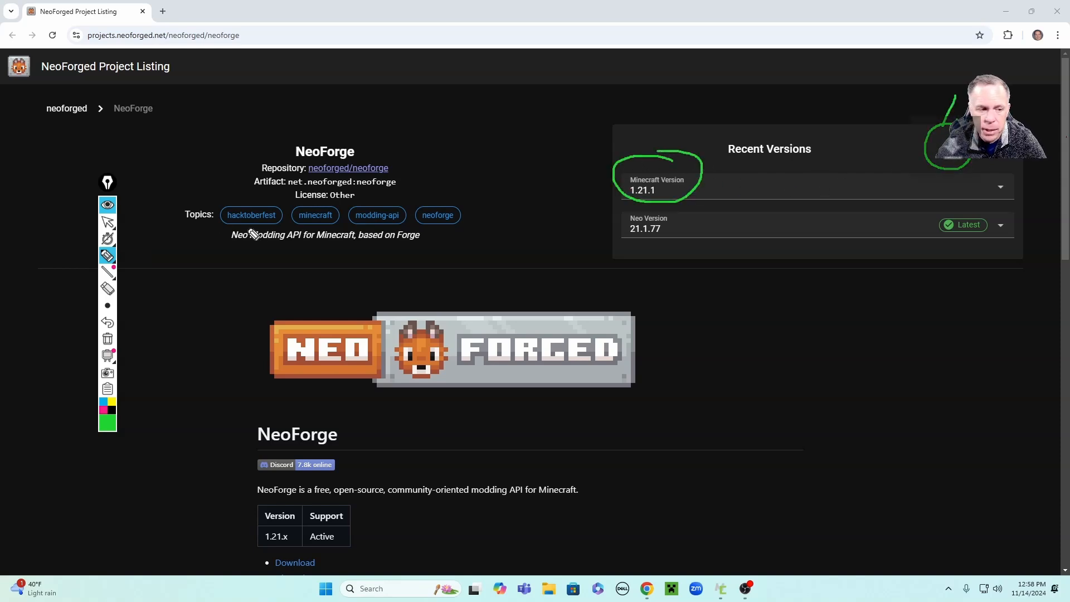
{"action": "left_click", "coordinate": [108, 222]}
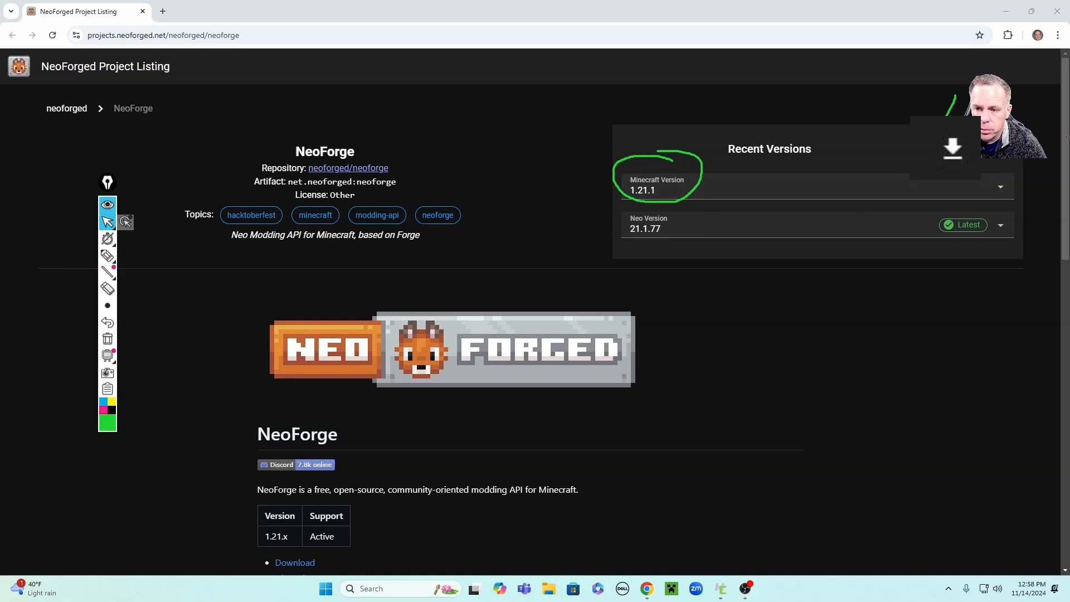
{"action": "left_click", "coordinate": [295, 562]}
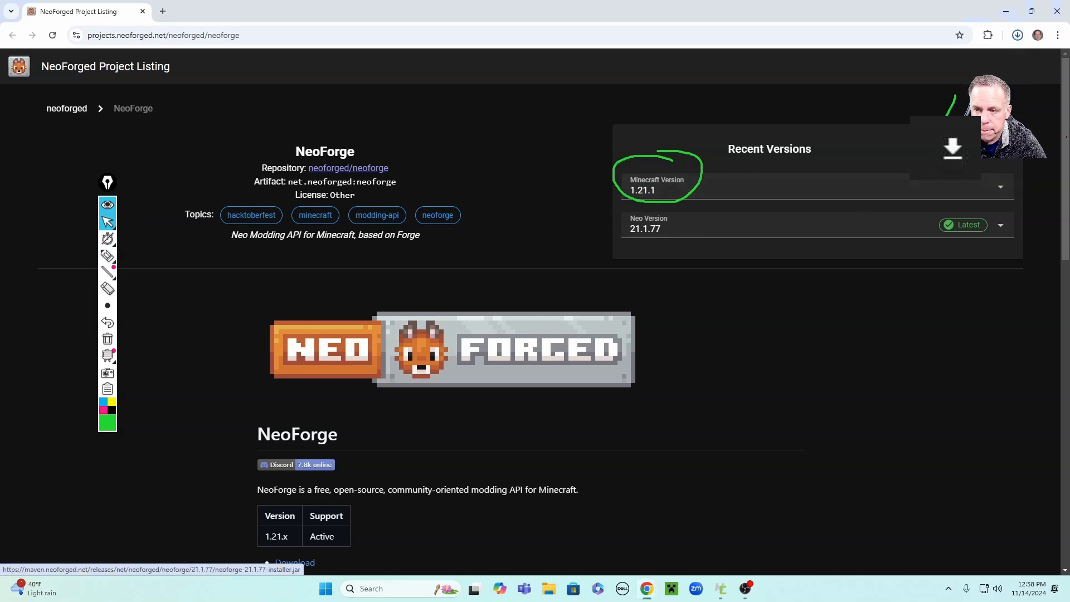
- Mark the browser's downloads area with the pen, clear the ink, and launch the downloaded neoforge-21.1.77-installer
{"action": "left_click", "coordinate": [114, 257]}
{"action": "mouse_move", "coordinate": [309, 256]}
{"action": "left_mouse_down"}
{"action": "mouse_move", "coordinate": [853, 104]}
{"action": "mouse_move", "coordinate": [959, 97]}
{"action": "mouse_move", "coordinate": [897, 20]}
{"action": "mouse_move", "coordinate": [867, 92]}
{"action": "left_mouse_up"}
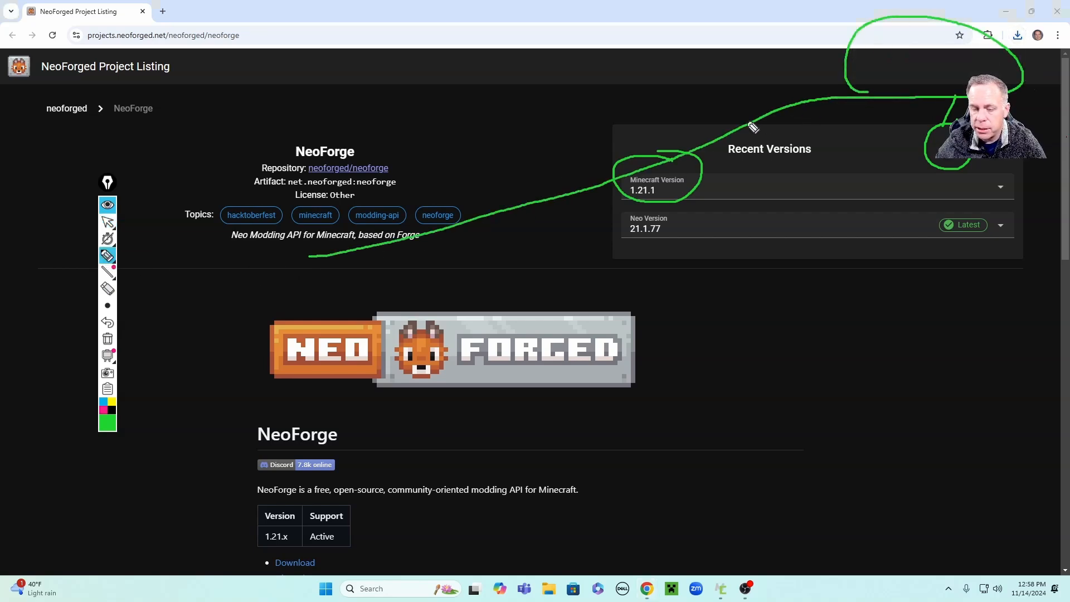
{"action": "left_click", "coordinate": [108, 339]}
{"action": "left_click", "coordinate": [108, 222]}
{"action": "left_click", "coordinate": [1017, 37]}
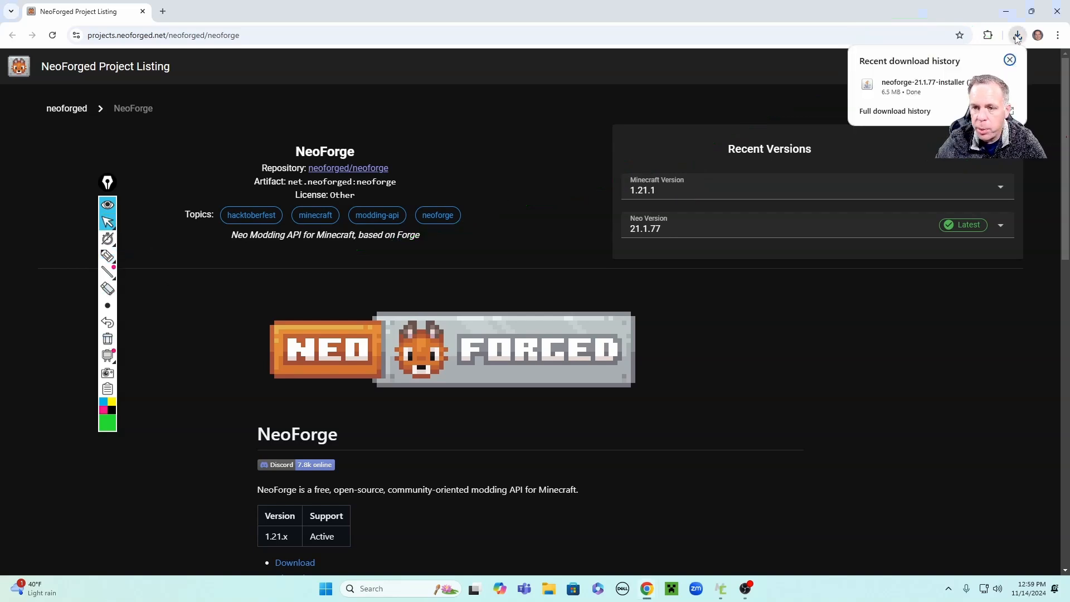
{"action": "left_click", "coordinate": [897, 87]}
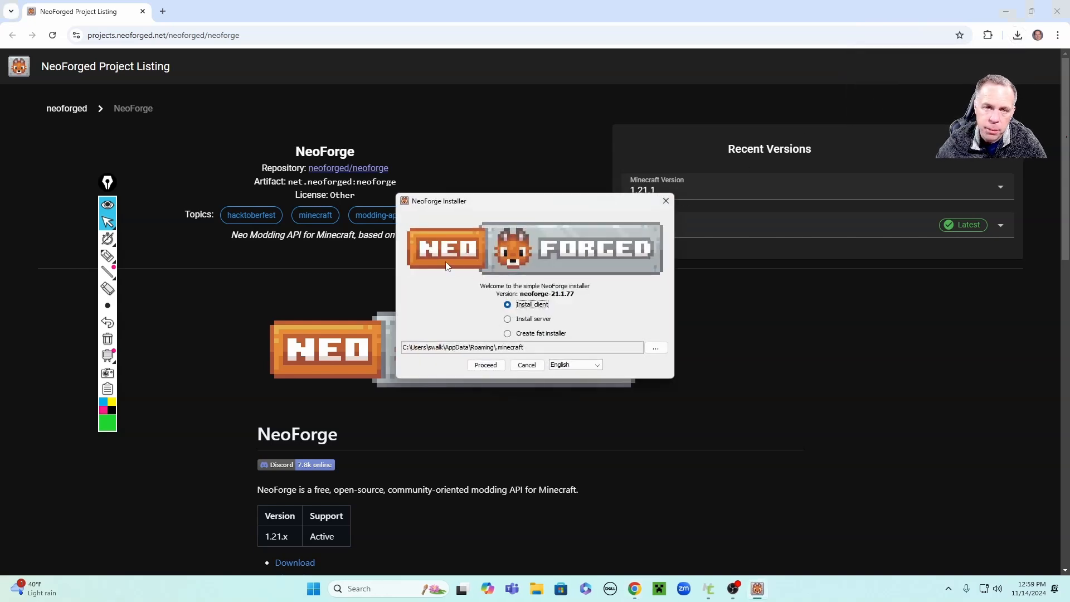
- Circle the installer's Proceed option, clear the ink, and run the NeoForge client installation through to completion
{"action": "left_click", "coordinate": [107, 256]}
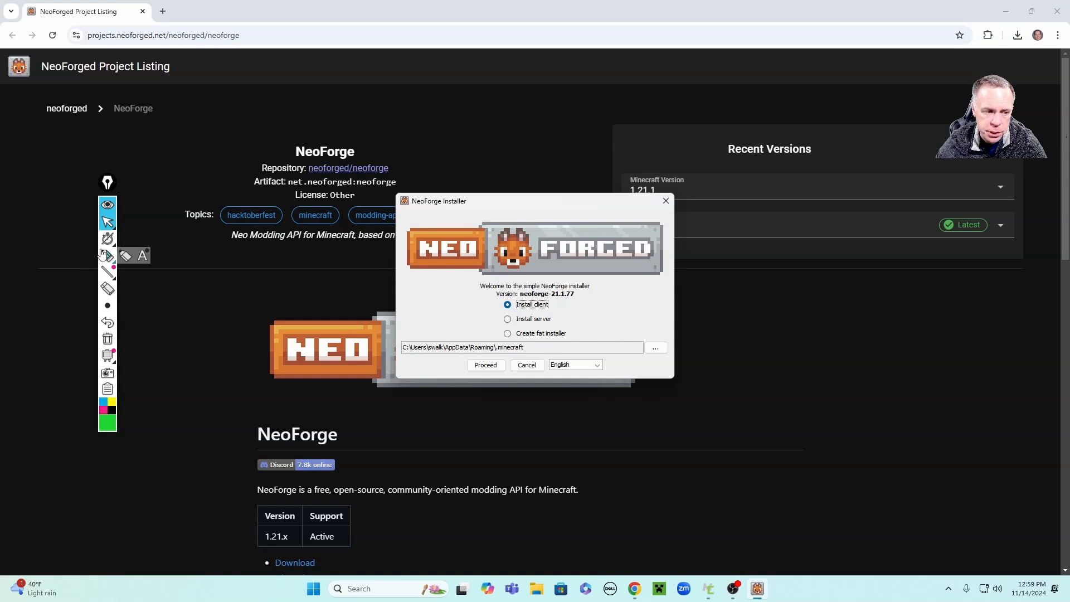
{"action": "mouse_move", "coordinate": [501, 343]}
{"action": "left_mouse_down"}
{"action": "mouse_move", "coordinate": [466, 347]}
{"action": "mouse_move", "coordinate": [491, 365]}
{"action": "mouse_move", "coordinate": [498, 345]}
{"action": "left_mouse_up"}
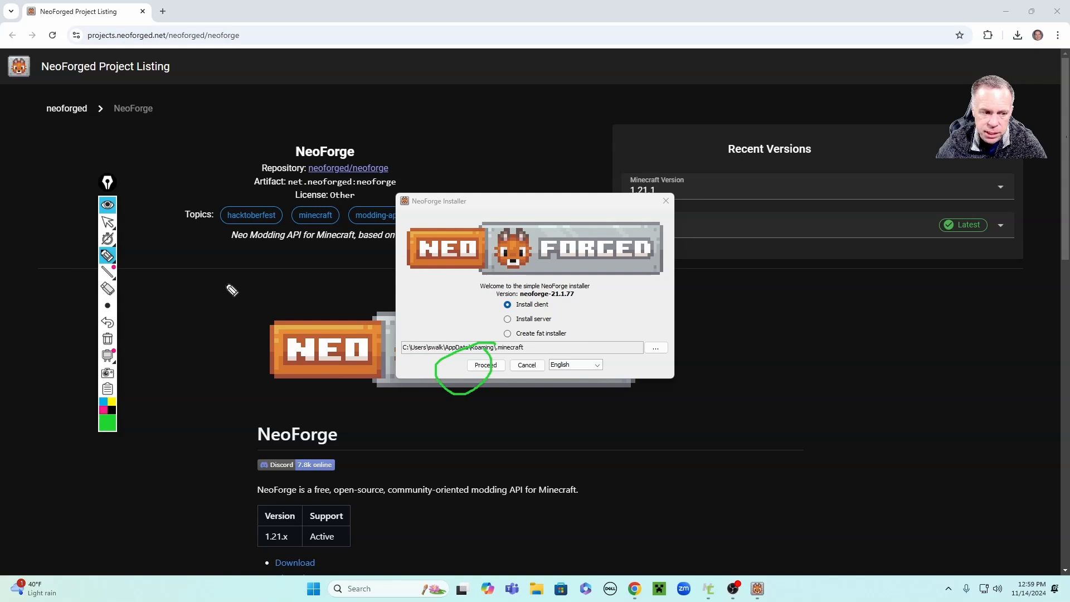
{"action": "left_click", "coordinate": [107, 339]}
{"action": "left_click", "coordinate": [107, 222]}
{"action": "left_click", "coordinate": [496, 365]}
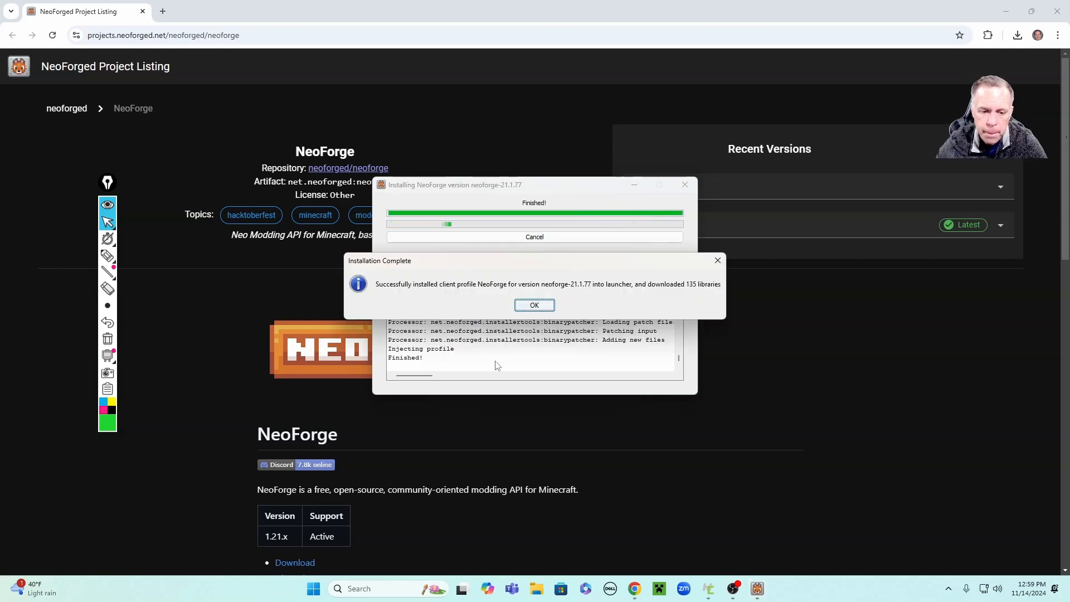
{"action": "left_click", "coordinate": [534, 305]}
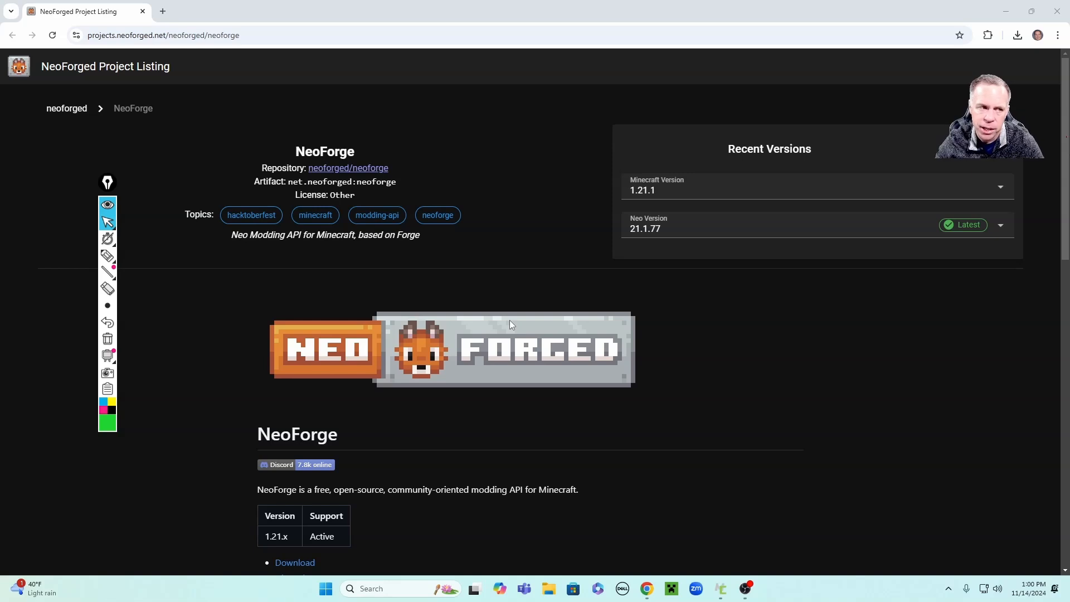
- Minimize Chrome, mark the Minecraft Launcher shortcut with the pen, open the launcher, and clear the ink
{"action": "left_click", "coordinate": [1007, 12]}
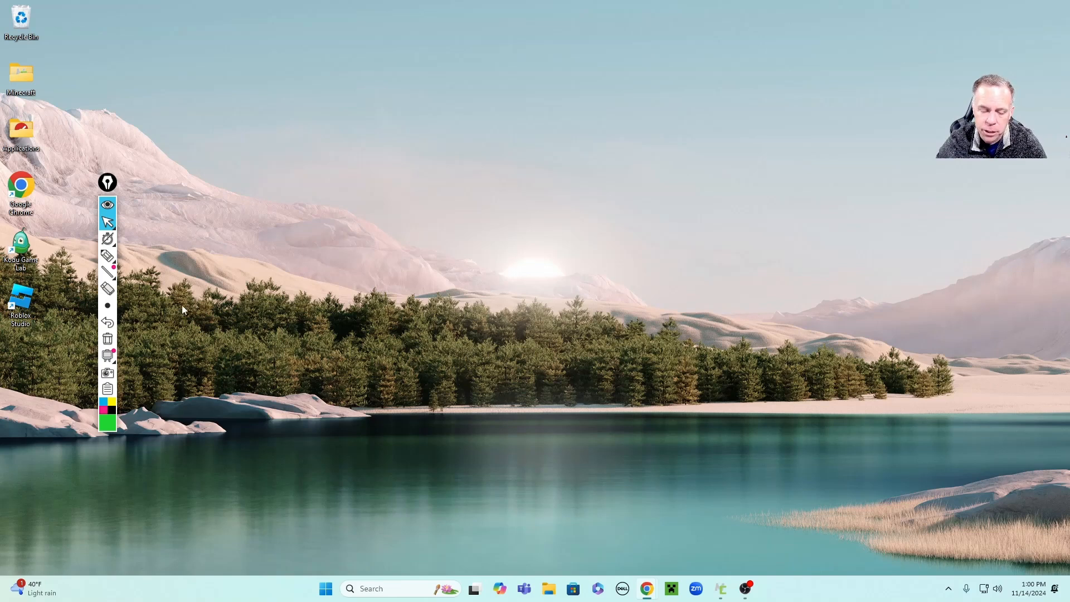
{"action": "left_click", "coordinate": [109, 262]}
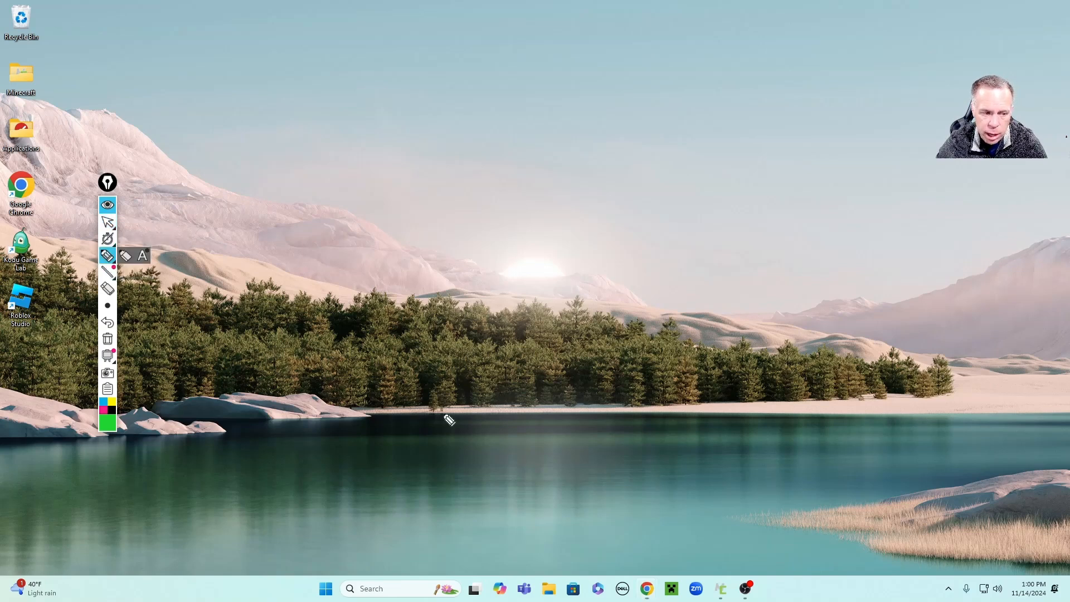
{"action": "mouse_move", "coordinate": [689, 555]}
{"action": "left_mouse_down"}
{"action": "mouse_move", "coordinate": [666, 597]}
{"action": "mouse_move", "coordinate": [683, 574]}
{"action": "left_mouse_up"}
{"action": "left_click_drag", "start_coordinate": [703, 456], "coordinate": [677, 557]}
{"action": "left_click", "coordinate": [108, 222]}
{"action": "left_click", "coordinate": [669, 591]}
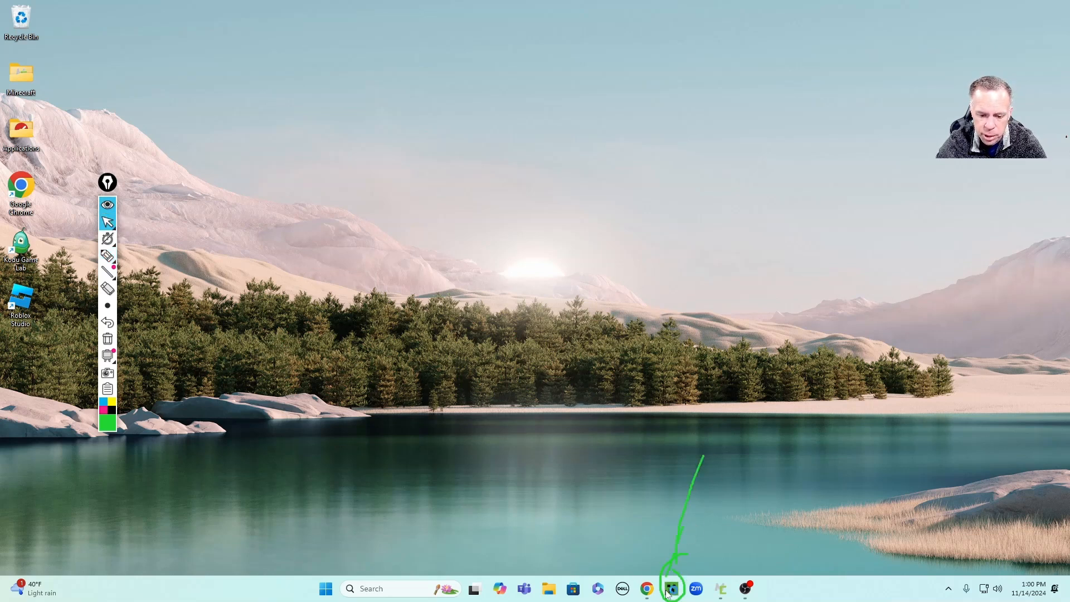
{"action": "left_click", "coordinate": [106, 342]}
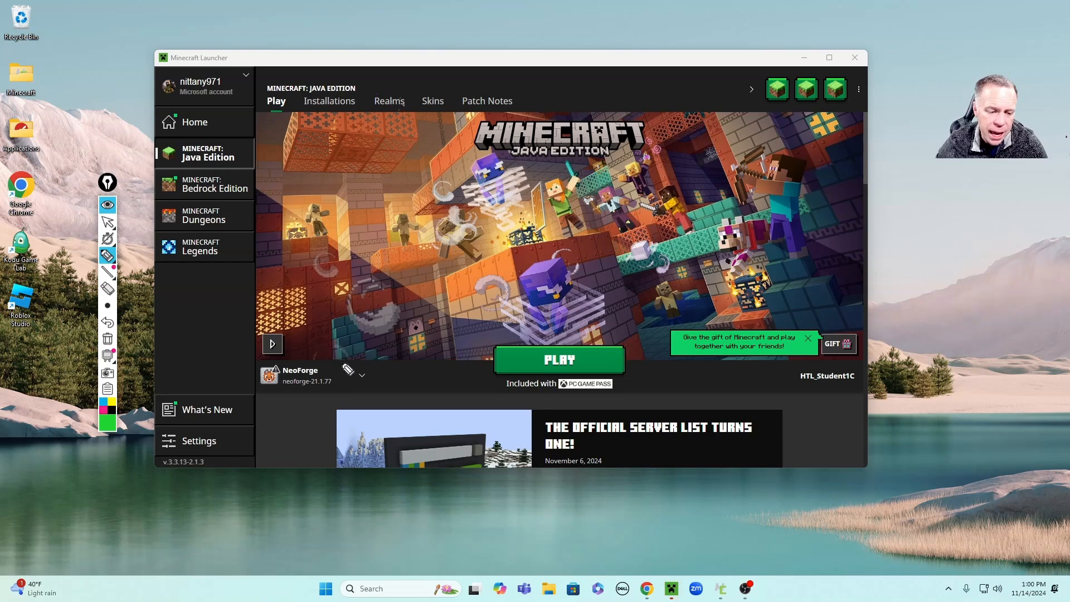
- Mark the launcher's NeoForge version selector with a pen circle and an arrow pointing to it
{"action": "mouse_move", "coordinate": [401, 342]}
{"action": "left_mouse_down"}
{"action": "mouse_move", "coordinate": [326, 333]}
{"action": "mouse_move", "coordinate": [244, 396]}
{"action": "mouse_move", "coordinate": [390, 365]}
{"action": "mouse_move", "coordinate": [399, 339]}
{"action": "left_mouse_up"}
{"action": "left_click_drag", "start_coordinate": [543, 228], "coordinate": [342, 342]}
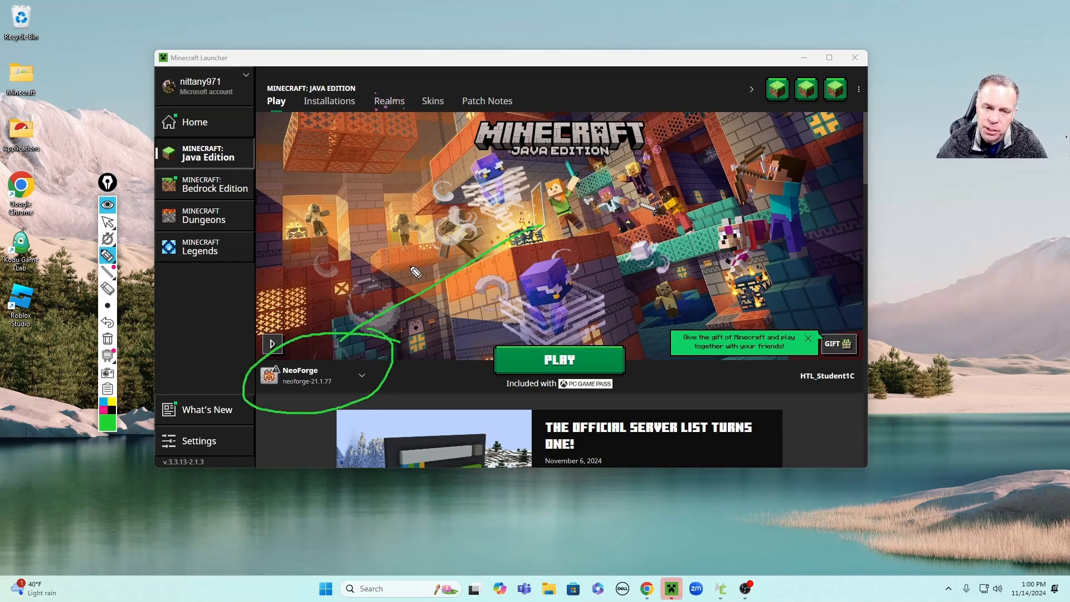
{"action": "mouse_move", "coordinate": [429, 266]}
{"action": "left_mouse_down"}
{"action": "mouse_move", "coordinate": [330, 331]}
{"action": "mouse_move", "coordinate": [333, 341]}
{"action": "left_mouse_up"}
{"action": "left_click_drag", "start_coordinate": [399, 284], "coordinate": [371, 327]}
{"action": "left_click", "coordinate": [107, 222]}
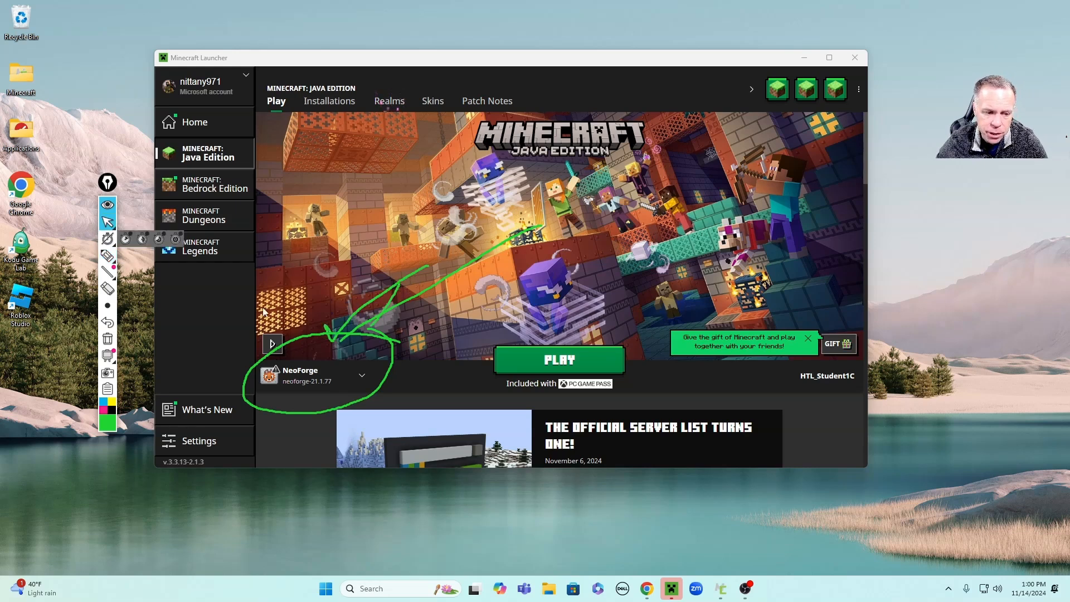
- Select the NeoForge neoforge-21.1.77 installation for Java Edition and clear the pen ink
{"action": "left_click", "coordinate": [356, 373]}
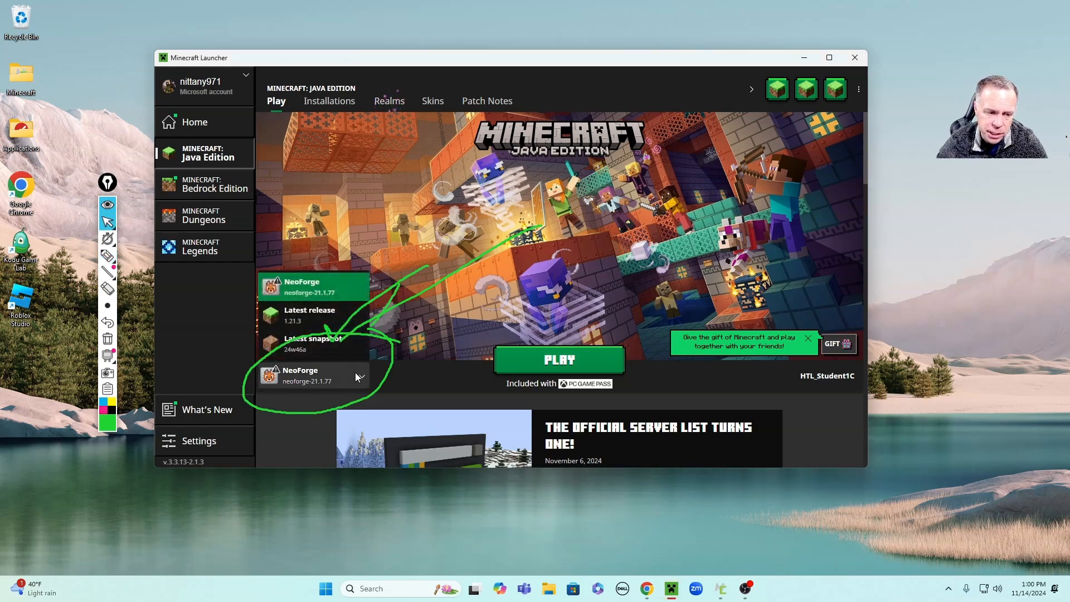
{"action": "left_click", "coordinate": [324, 286]}
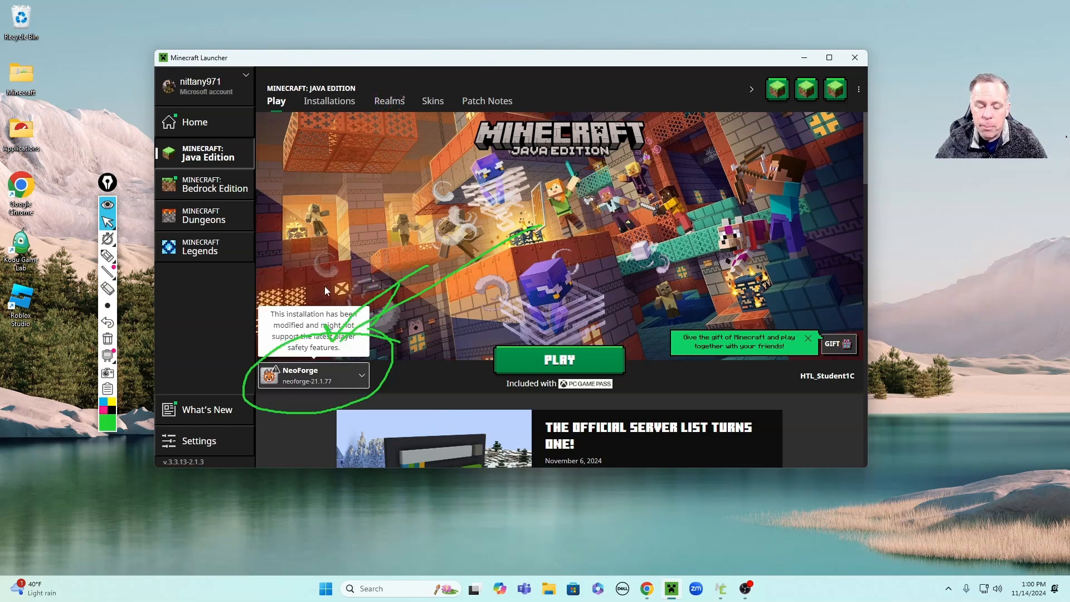
{"action": "left_click", "coordinate": [108, 339]}
- Circle and underline the Installations heading with the pen, open the list of installations, and clear the ink
{"action": "mouse_move", "coordinate": [110, 241]}
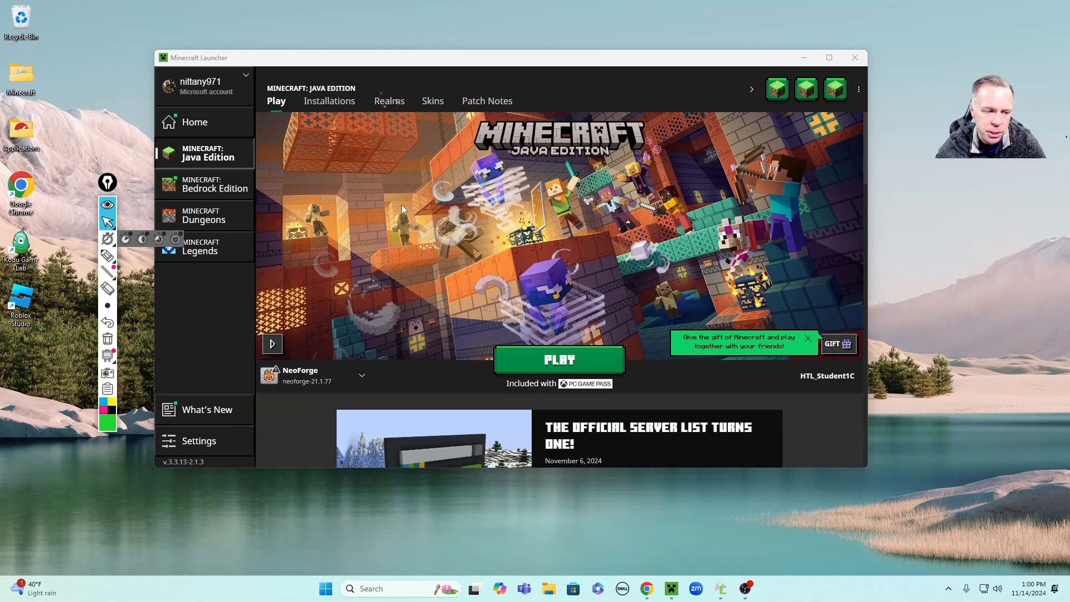
{"action": "left_click", "coordinate": [111, 260]}
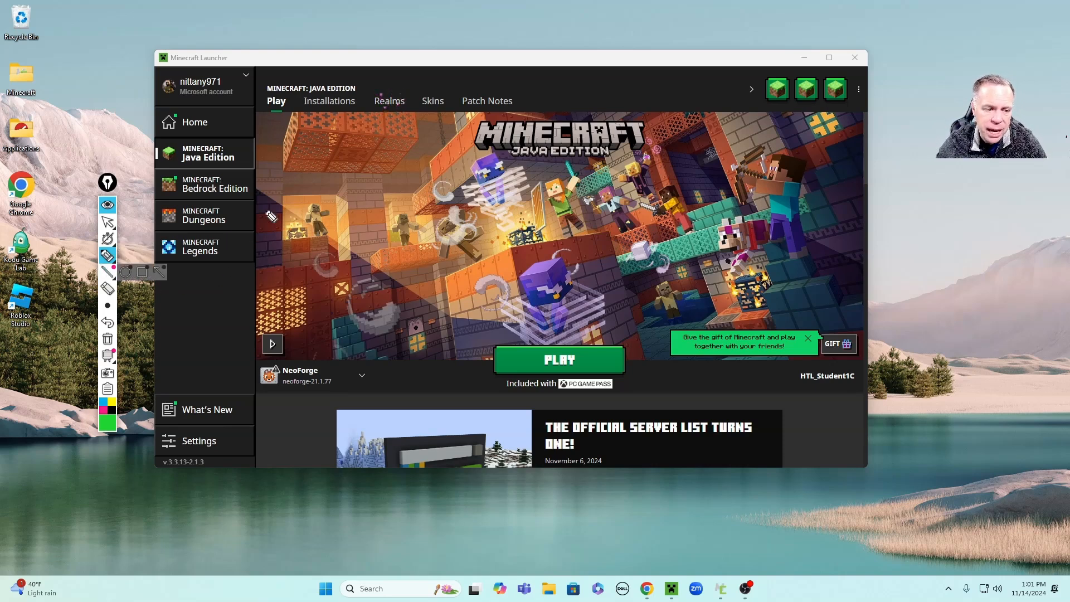
{"action": "mouse_move", "coordinate": [262, 221]}
{"action": "left_mouse_down"}
{"action": "mouse_move", "coordinate": [316, 114]}
{"action": "mouse_move", "coordinate": [354, 117]}
{"action": "mouse_move", "coordinate": [356, 92]}
{"action": "mouse_move", "coordinate": [304, 131]}
{"action": "mouse_move", "coordinate": [344, 46]}
{"action": "mouse_move", "coordinate": [342, 78]}
{"action": "left_mouse_up"}
{"action": "left_click_drag", "start_coordinate": [306, 109], "coordinate": [357, 111]}
{"action": "left_click", "coordinate": [107, 222]}
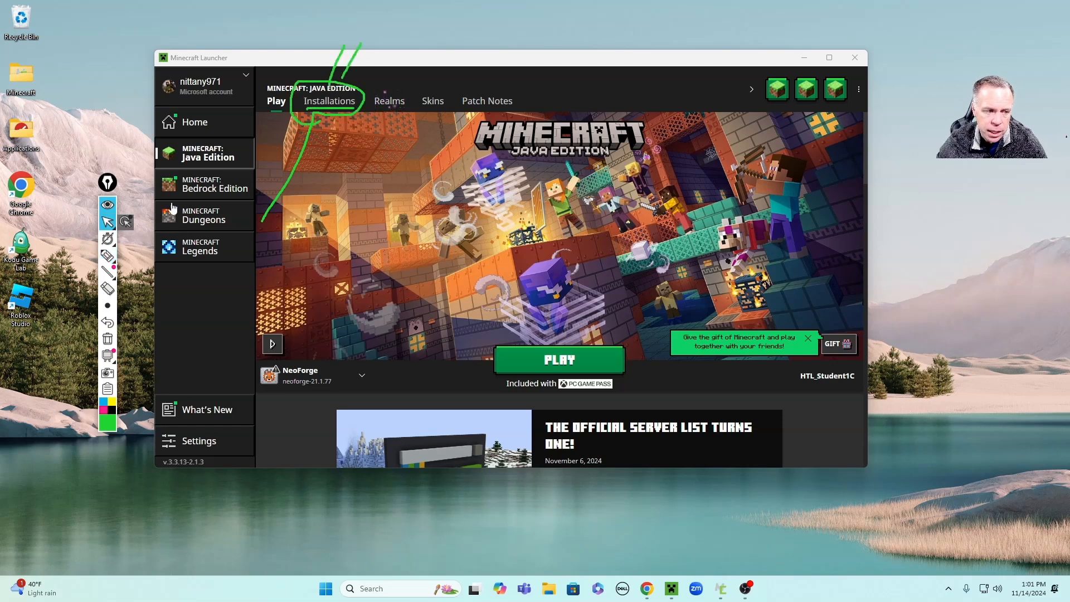
{"action": "left_click", "coordinate": [343, 104]}
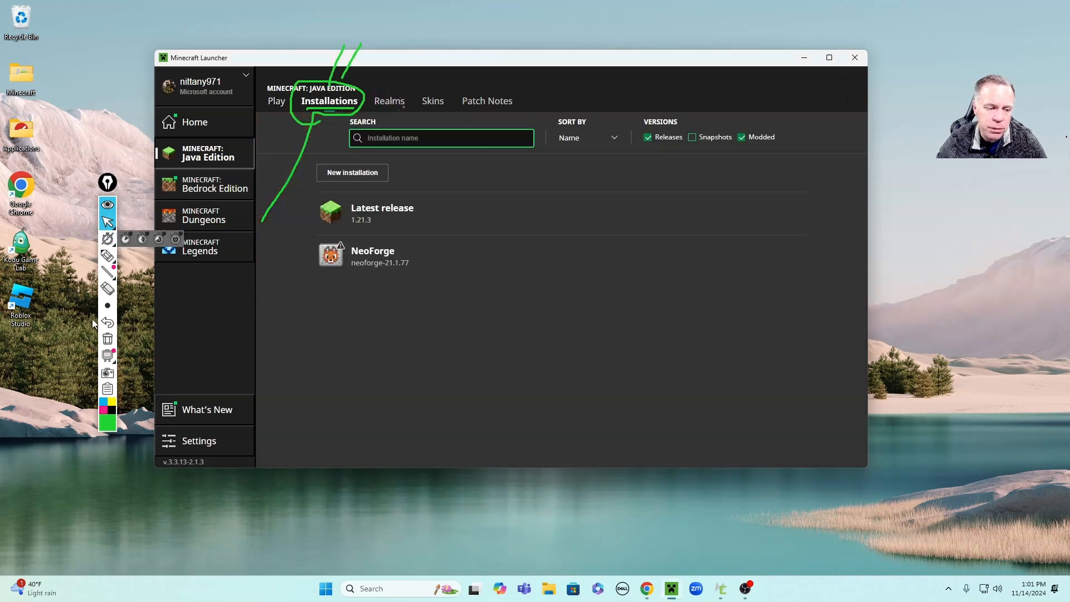
{"action": "left_click", "coordinate": [108, 339]}
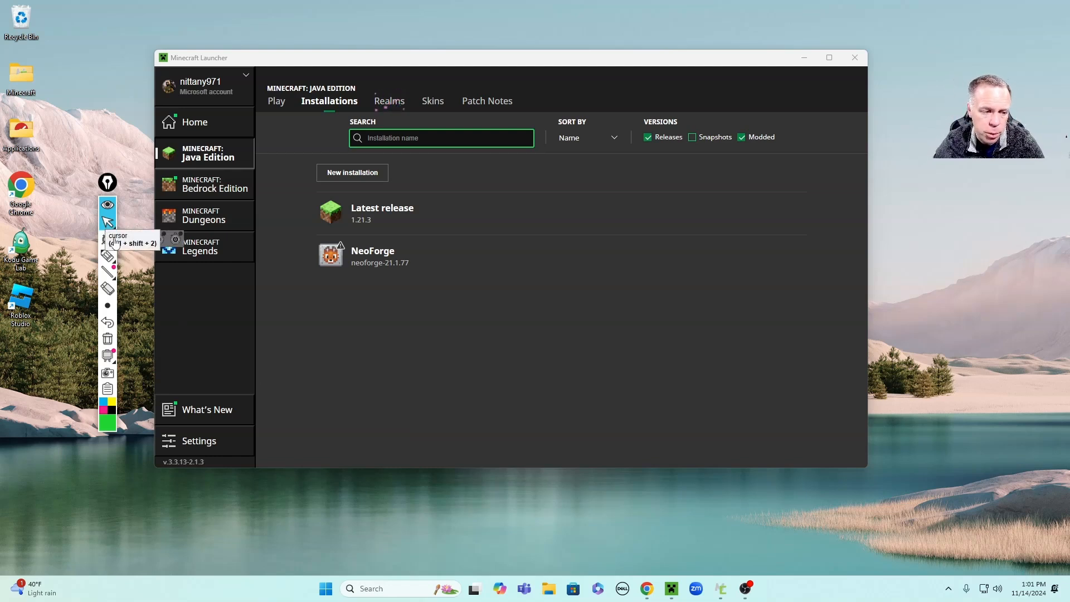
- Circle the New installation option with the pen and start creating a new installation
{"action": "left_click", "coordinate": [108, 256]}
{"action": "mouse_move", "coordinate": [394, 149]}
{"action": "left_mouse_down"}
{"action": "mouse_move", "coordinate": [356, 215]}
{"action": "mouse_move", "coordinate": [382, 111]}
{"action": "left_mouse_up"}
{"action": "left_click", "coordinate": [108, 221]}
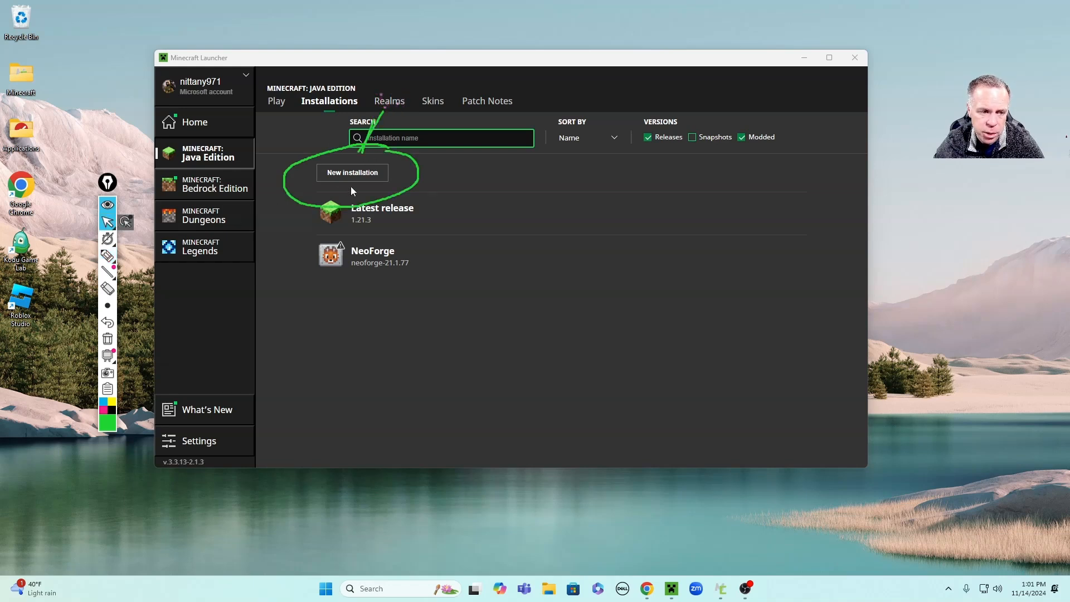
{"action": "left_click", "coordinate": [353, 173]}
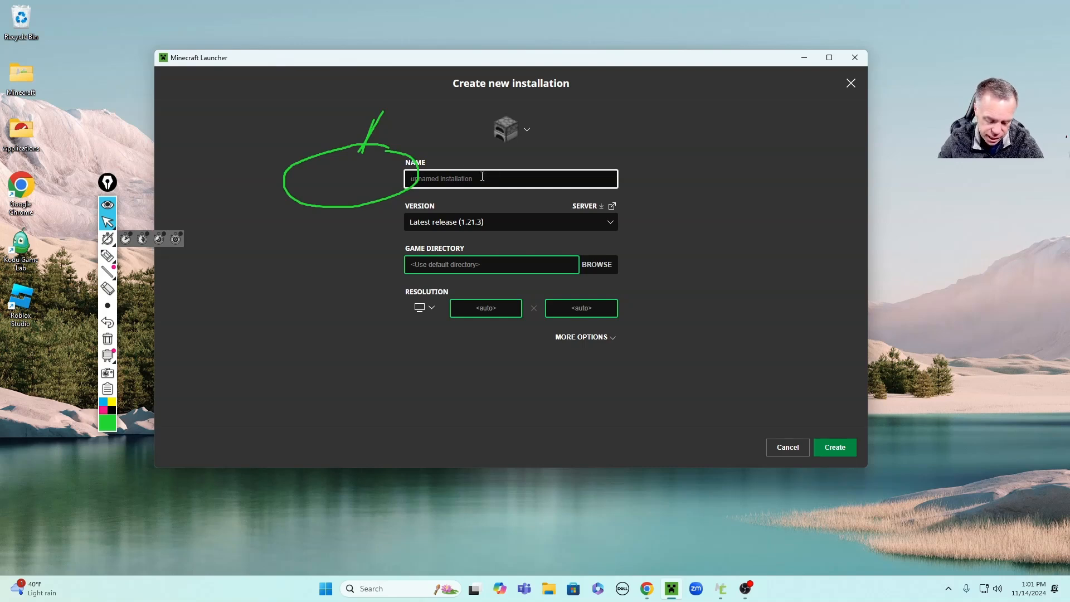
- Name the new installation MCreator Mods and clear the pen ink
{"action": "type", "text": "MCReator Mod"}
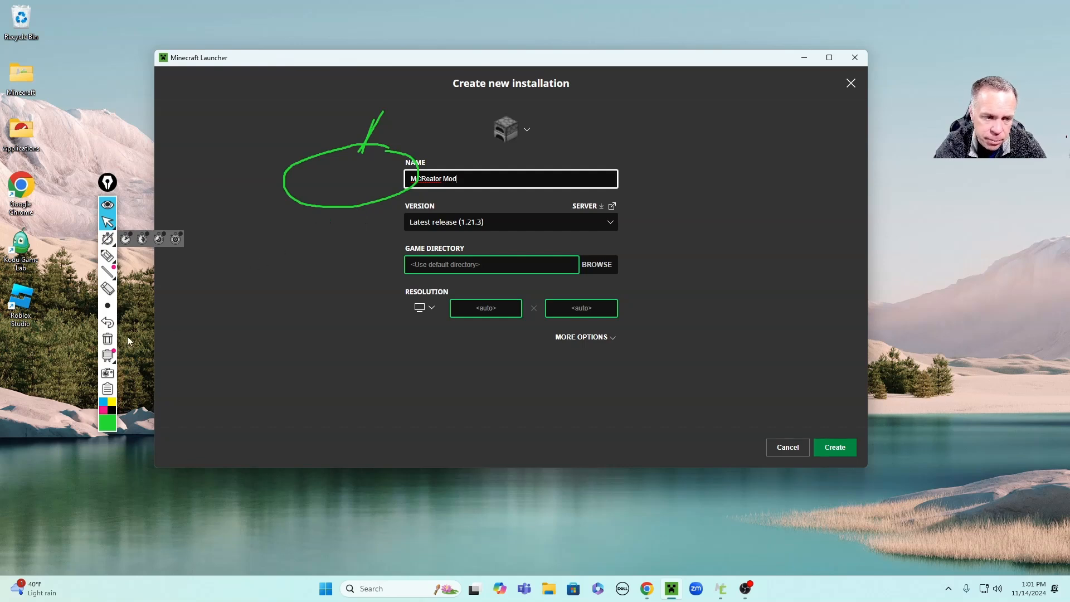
{"action": "left_click", "coordinate": [108, 339]}
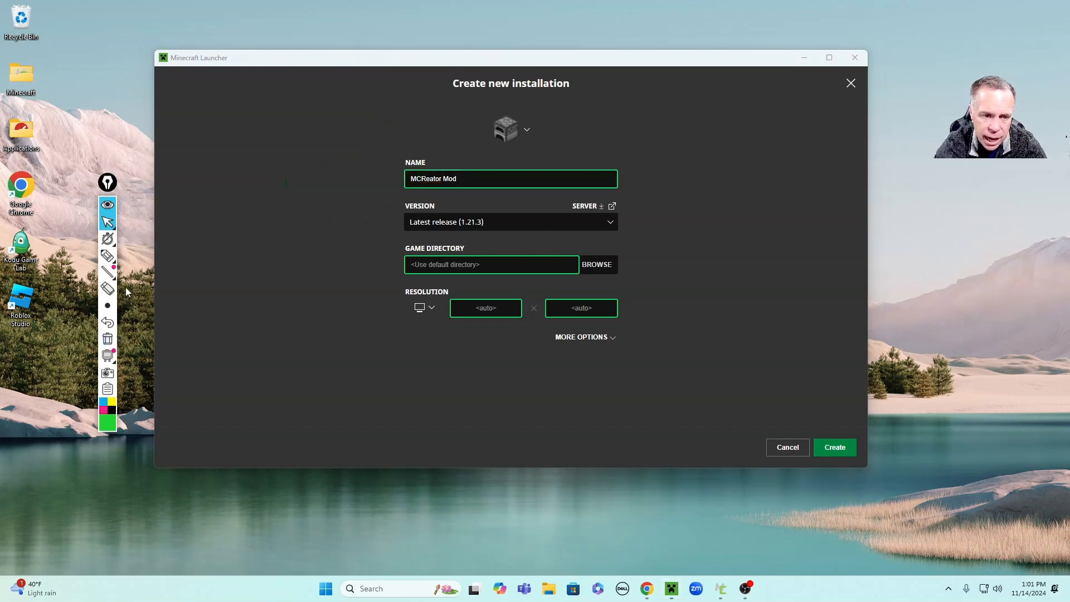
{"action": "left_click", "coordinate": [426, 183]}
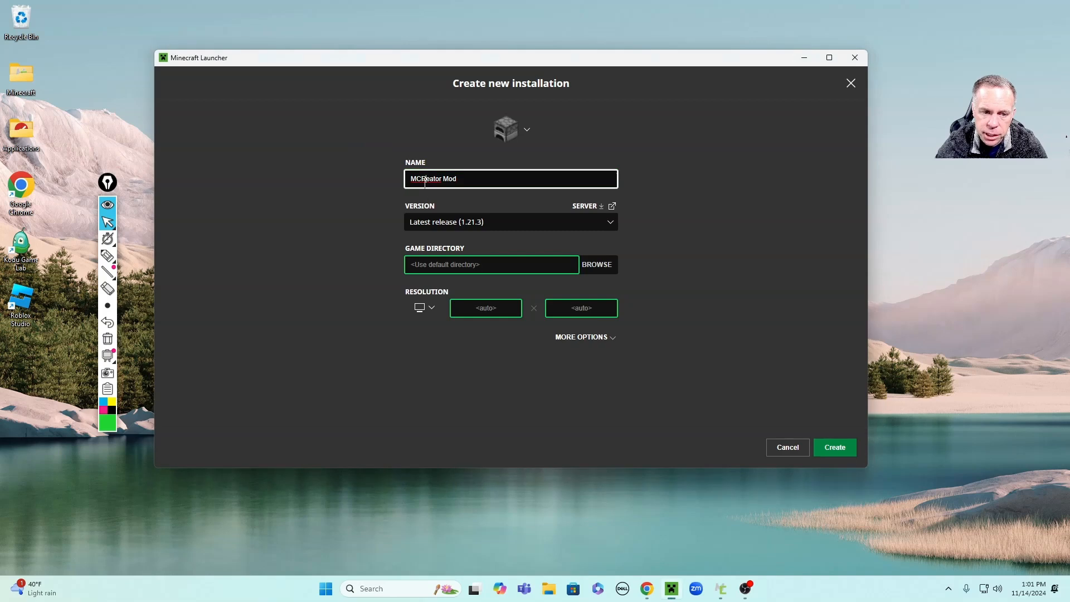
{"action": "key", "text": "BackSpace"}
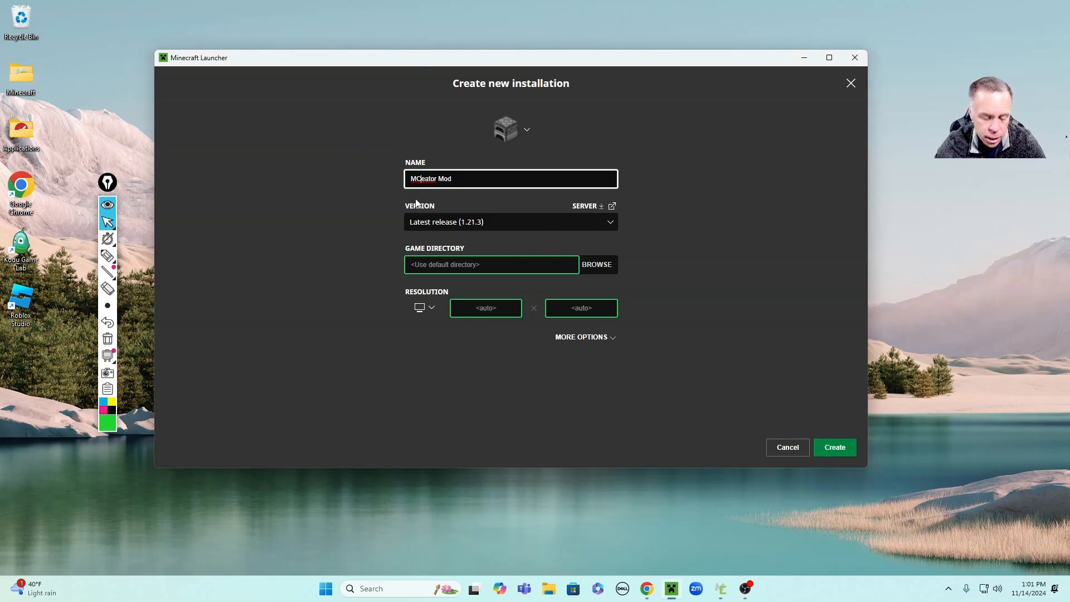
{"action": "type", "text": "r"}
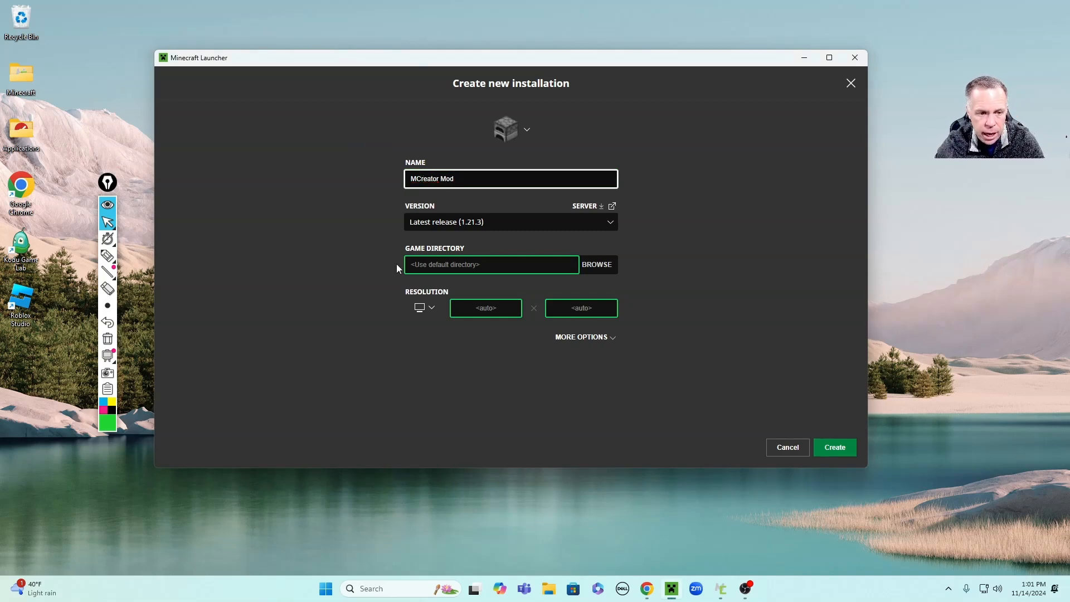
{"action": "left_click", "coordinate": [278, 225]}
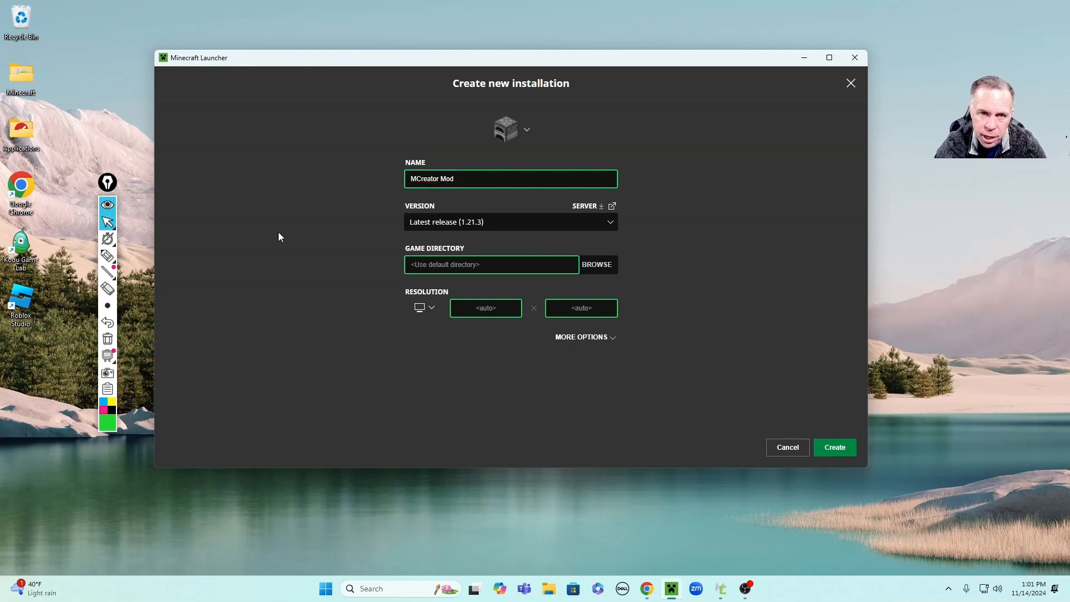
{"action": "left_click", "coordinate": [475, 181]}
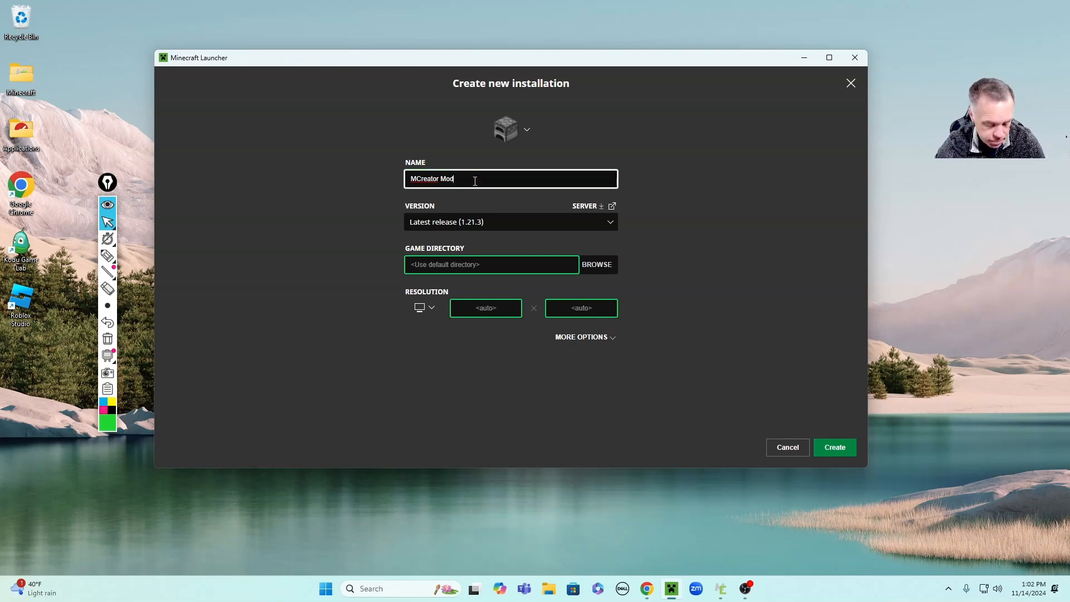
- Circle the new installation's Version setting with the pen and clear the ink
{"action": "left_click", "coordinate": [107, 255]}
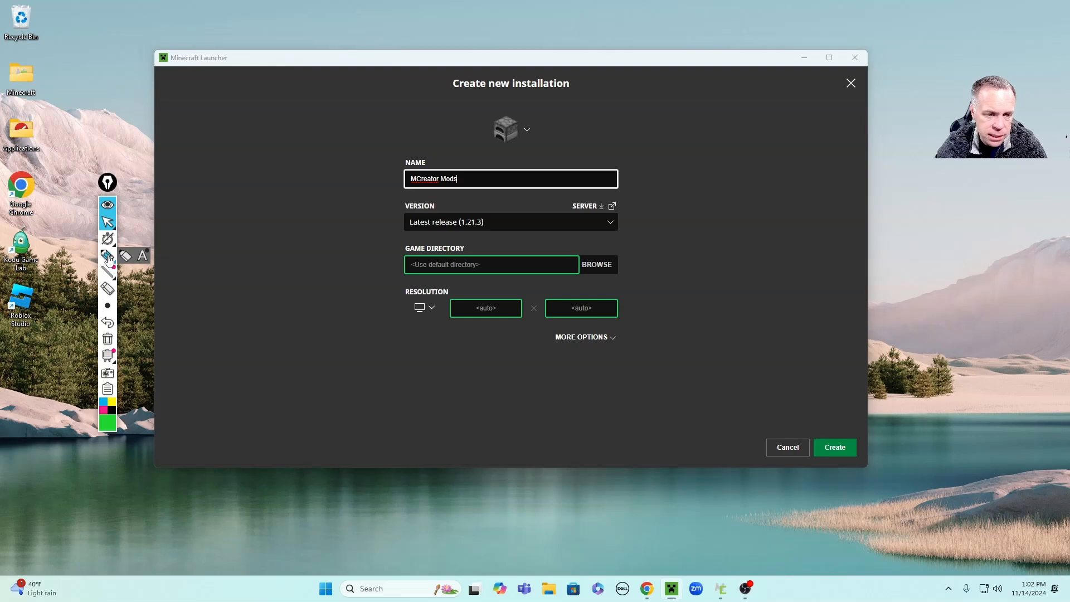
{"action": "mouse_move", "coordinate": [456, 192]}
{"action": "left_mouse_down"}
{"action": "mouse_move", "coordinate": [386, 204]}
{"action": "mouse_move", "coordinate": [488, 234]}
{"action": "mouse_move", "coordinate": [636, 226]}
{"action": "mouse_move", "coordinate": [393, 203]}
{"action": "left_mouse_up"}
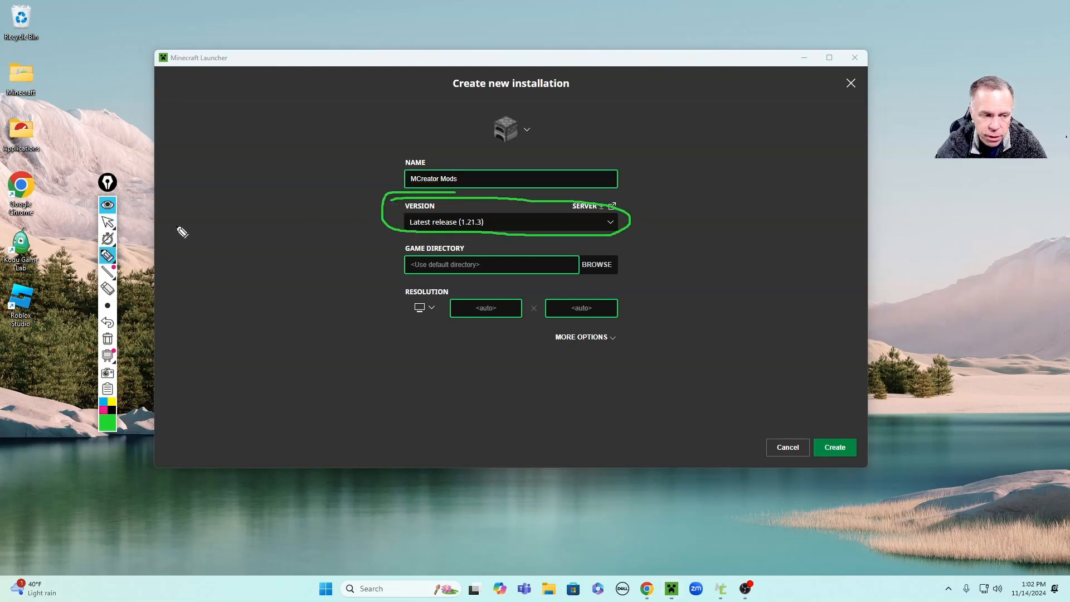
{"action": "left_click", "coordinate": [109, 223]}
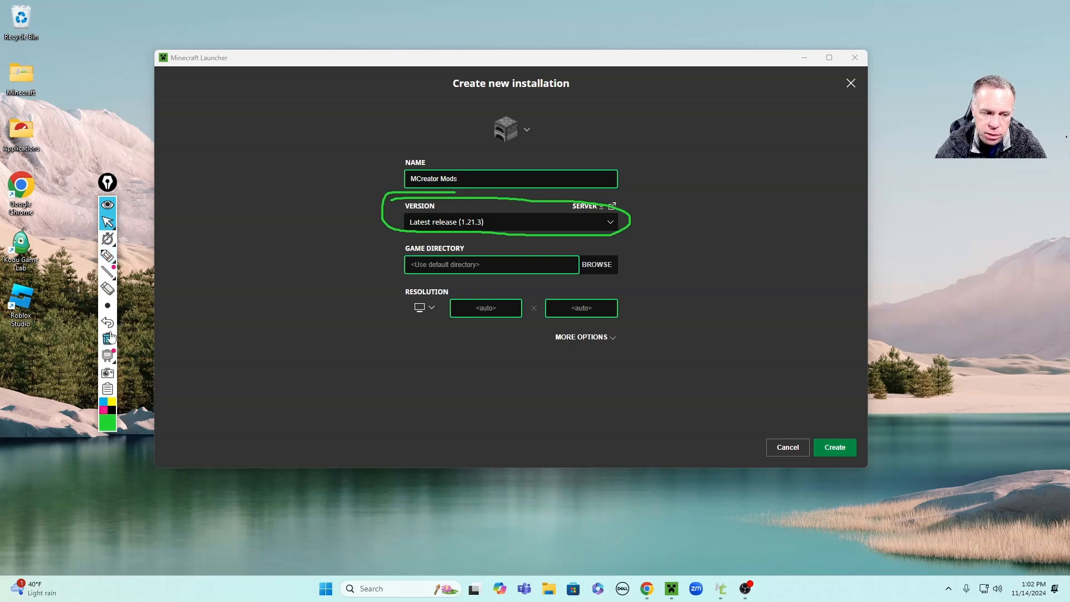
{"action": "left_click", "coordinate": [108, 338]}
{"action": "left_click", "coordinate": [456, 222]}
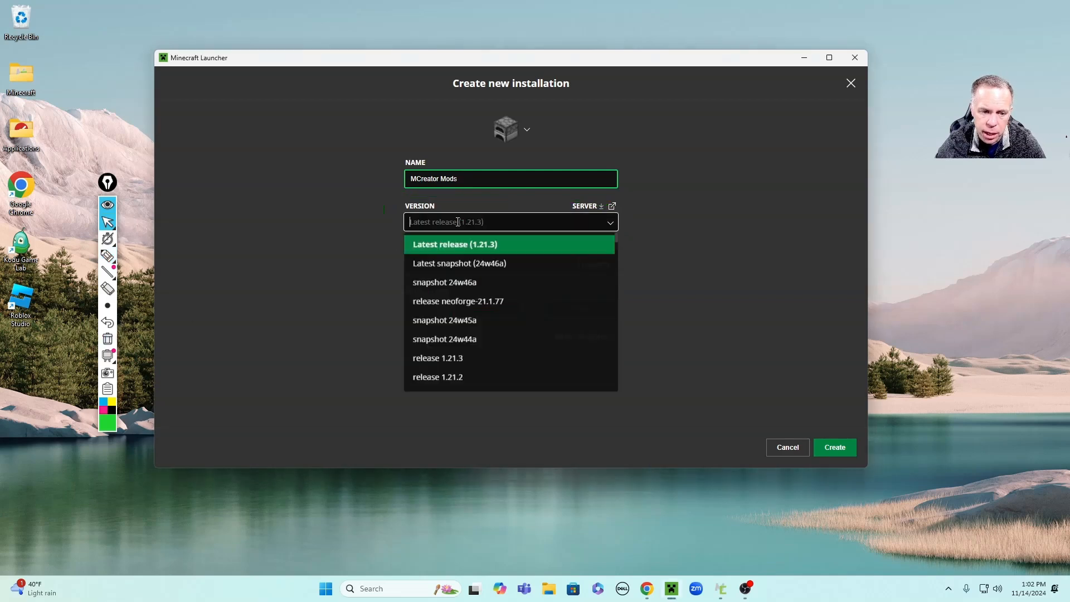
{"action": "type", "text": "ne"}
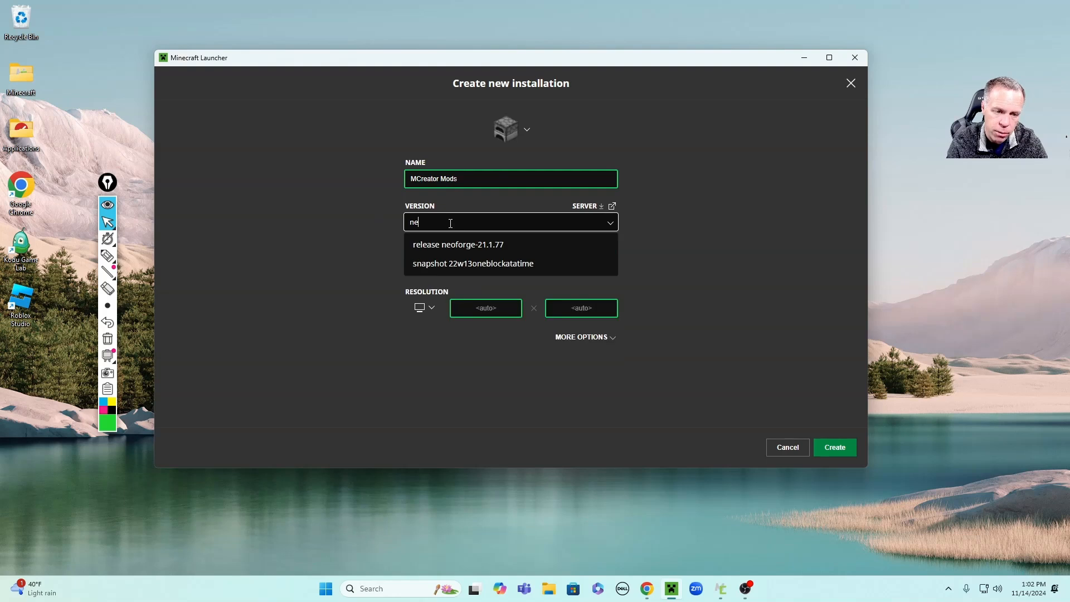
{"action": "type", "text": "o"}
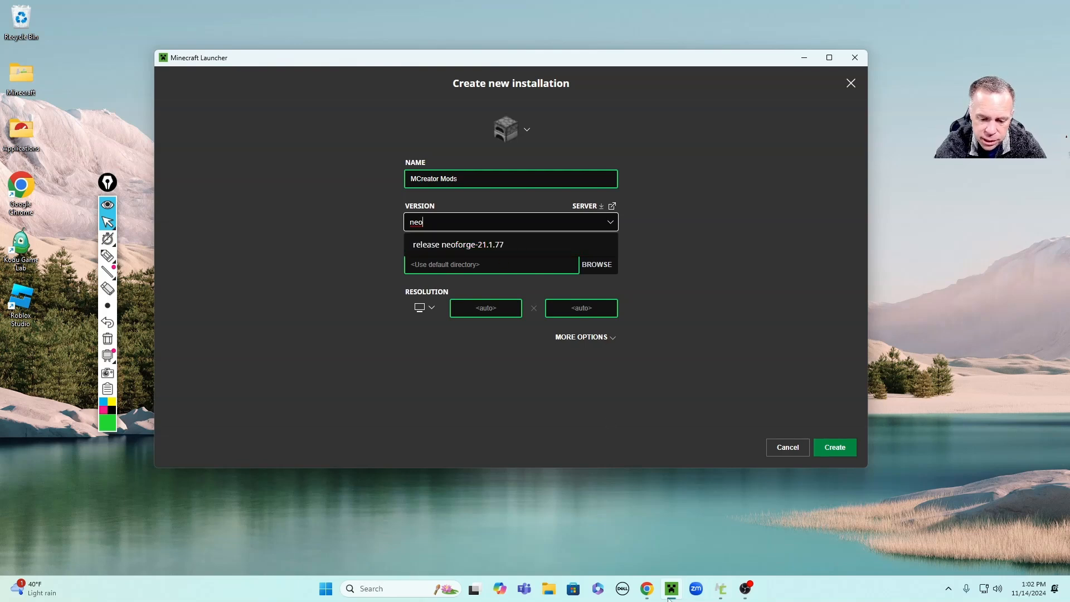
- Check the Neo Version on the NeoForged page in Chrome, marking it temporarily with the pen, and return to the launcher
{"action": "left_click", "coordinate": [647, 589]}
{"action": "left_click", "coordinate": [696, 518]}
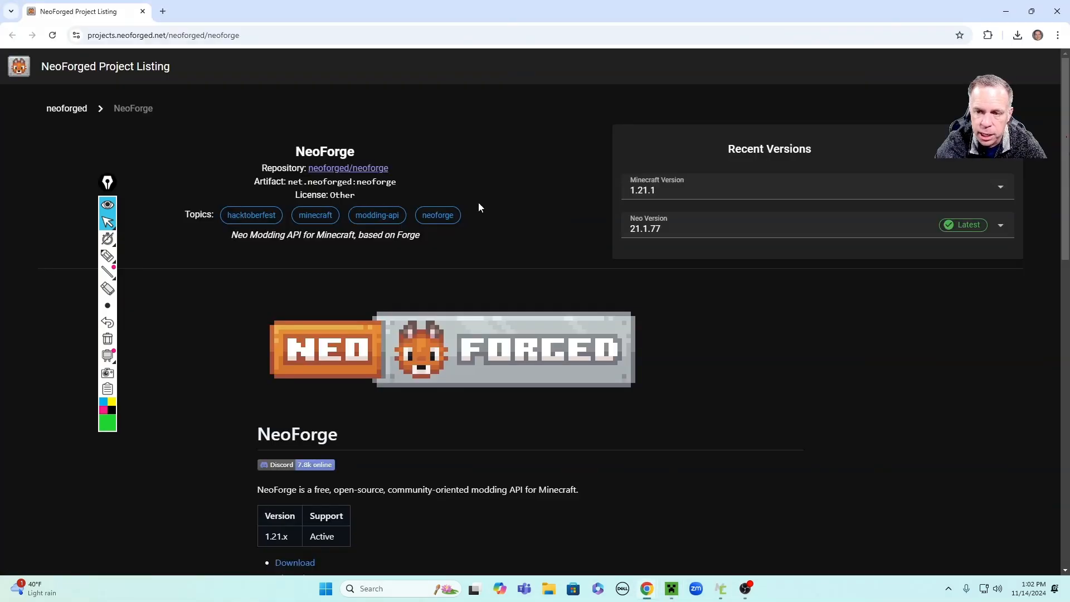
{"action": "left_click", "coordinate": [108, 255]}
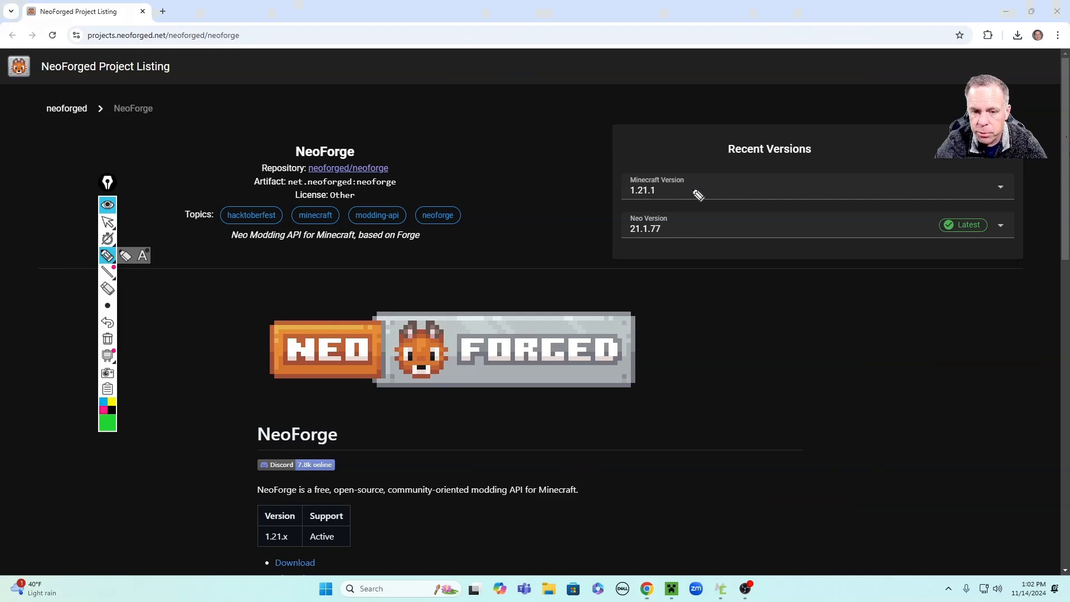
{"action": "mouse_move", "coordinate": [690, 211]}
{"action": "left_mouse_down"}
{"action": "mouse_move", "coordinate": [590, 244]}
{"action": "mouse_move", "coordinate": [700, 189]}
{"action": "left_mouse_up"}
{"action": "mouse_move", "coordinate": [640, 273]}
{"action": "left_mouse_down"}
{"action": "mouse_move", "coordinate": [641, 251]}
{"action": "mouse_move", "coordinate": [656, 240]}
{"action": "left_mouse_up"}
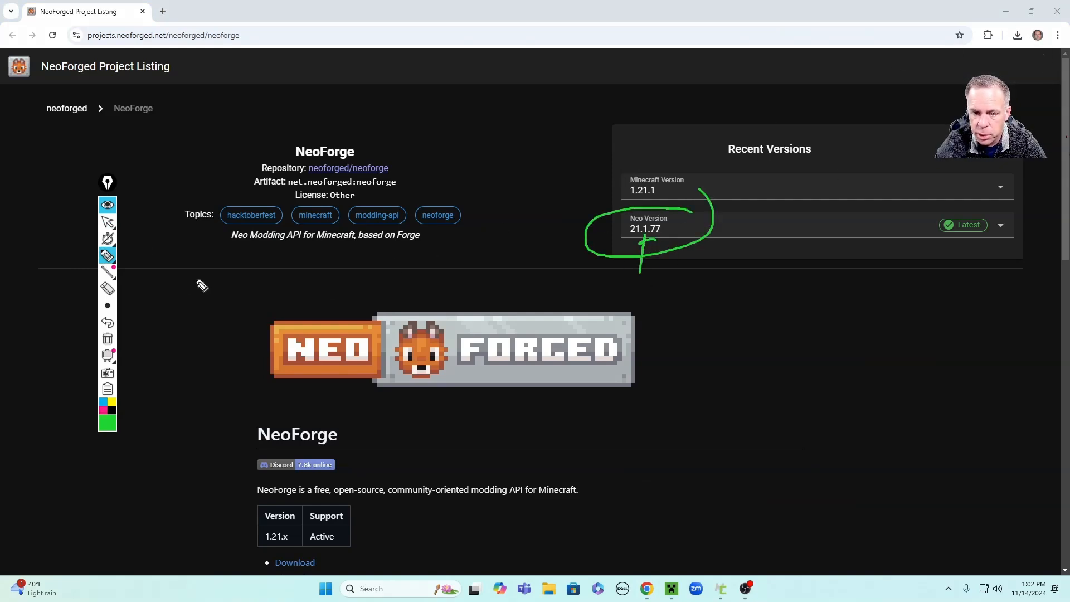
{"action": "left_click", "coordinate": [108, 338]}
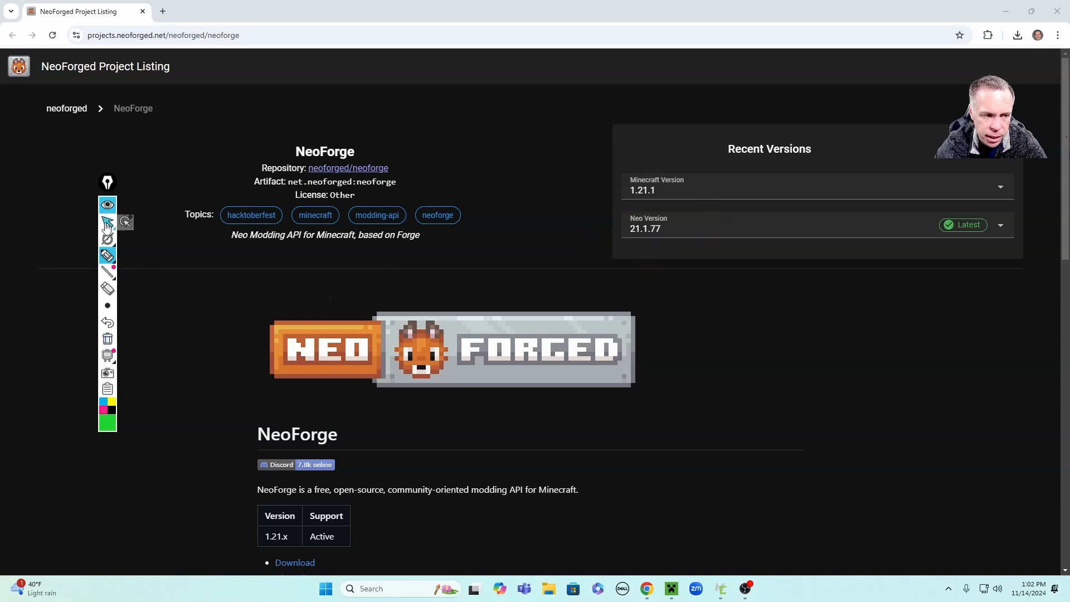
{"action": "left_click", "coordinate": [108, 222]}
{"action": "left_click", "coordinate": [1008, 11]}
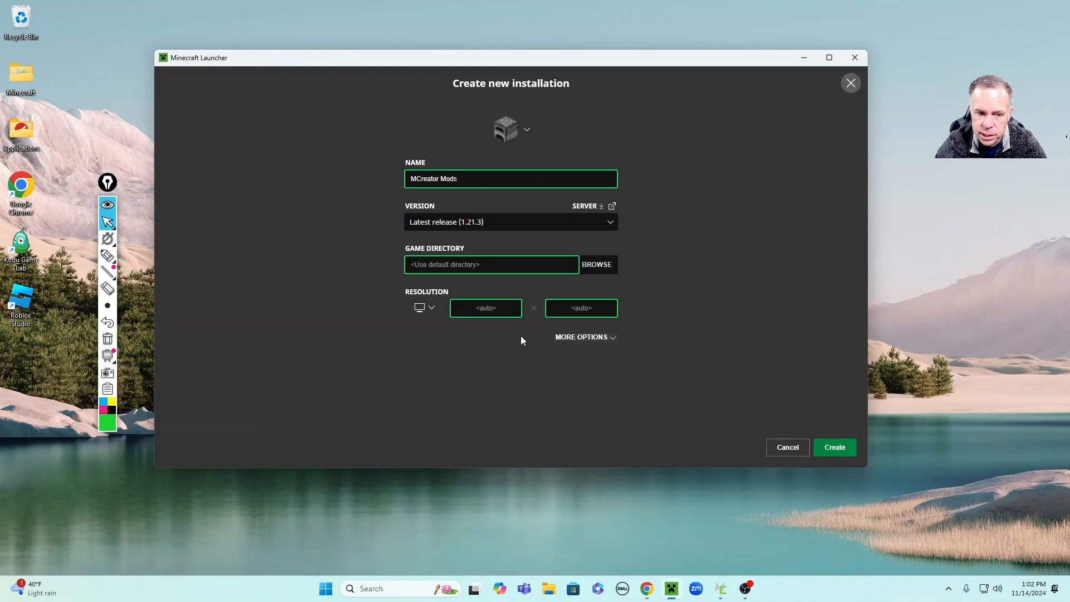
- Set the new installation's version to release neoforge-21.1.77
{"action": "left_click", "coordinate": [508, 223]}
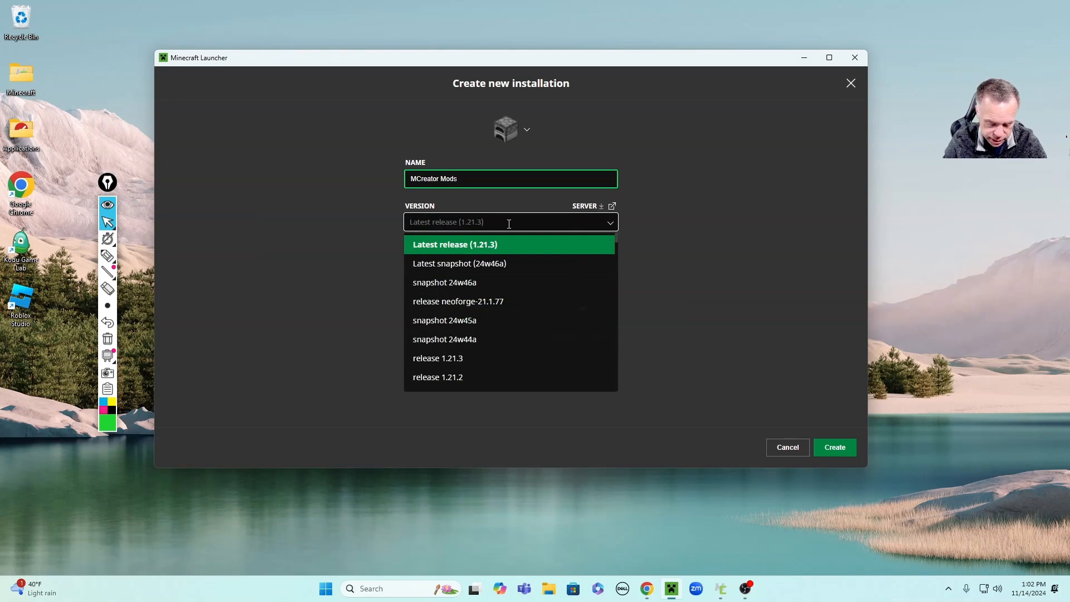
{"action": "type", "text": "neoforge-21.1.77"}
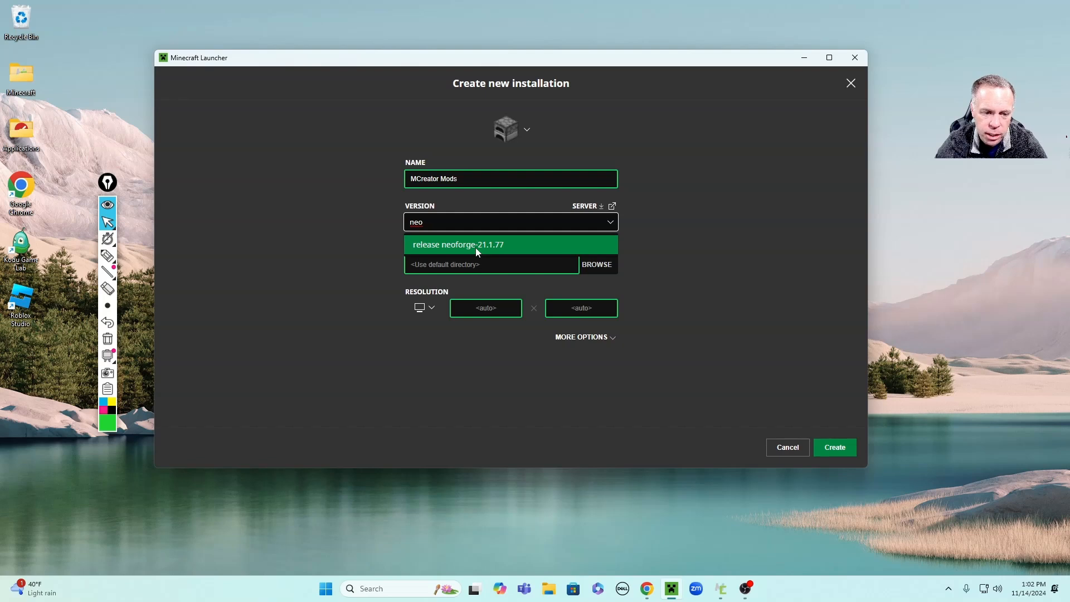
{"action": "left_click", "coordinate": [476, 247]}
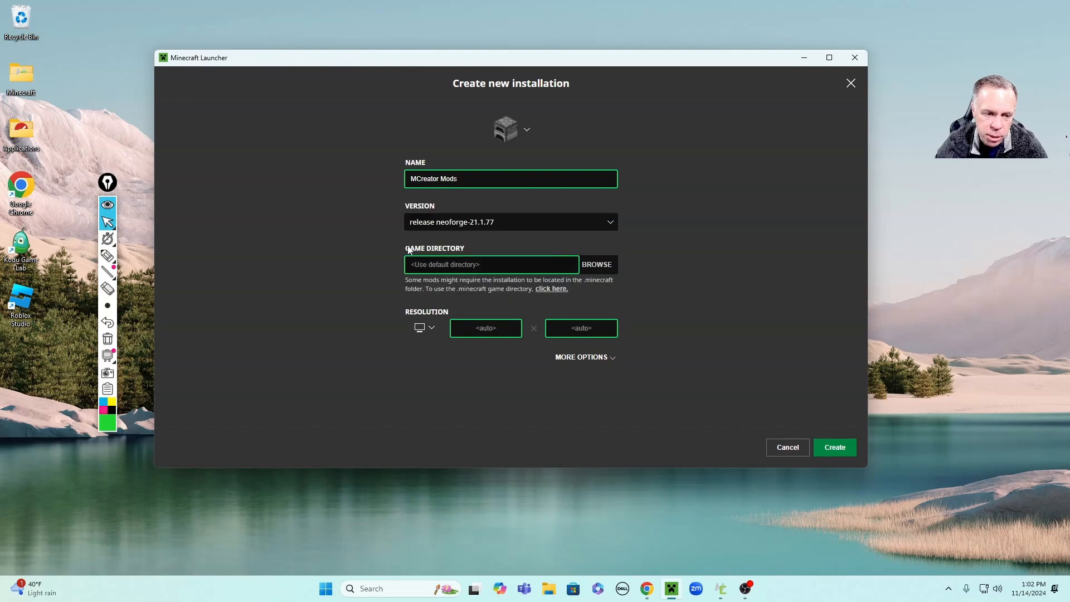
- Circle the link in the game directory note with the pen and set the game directory to the .minecraft folder
{"action": "left_click", "coordinate": [107, 255]}
{"action": "mouse_move", "coordinate": [568, 278]}
{"action": "left_mouse_down"}
{"action": "mouse_move", "coordinate": [527, 298]}
{"action": "mouse_move", "coordinate": [571, 283]}
{"action": "mouse_move", "coordinate": [555, 279]}
{"action": "left_mouse_up"}
{"action": "left_click", "coordinate": [107, 222]}
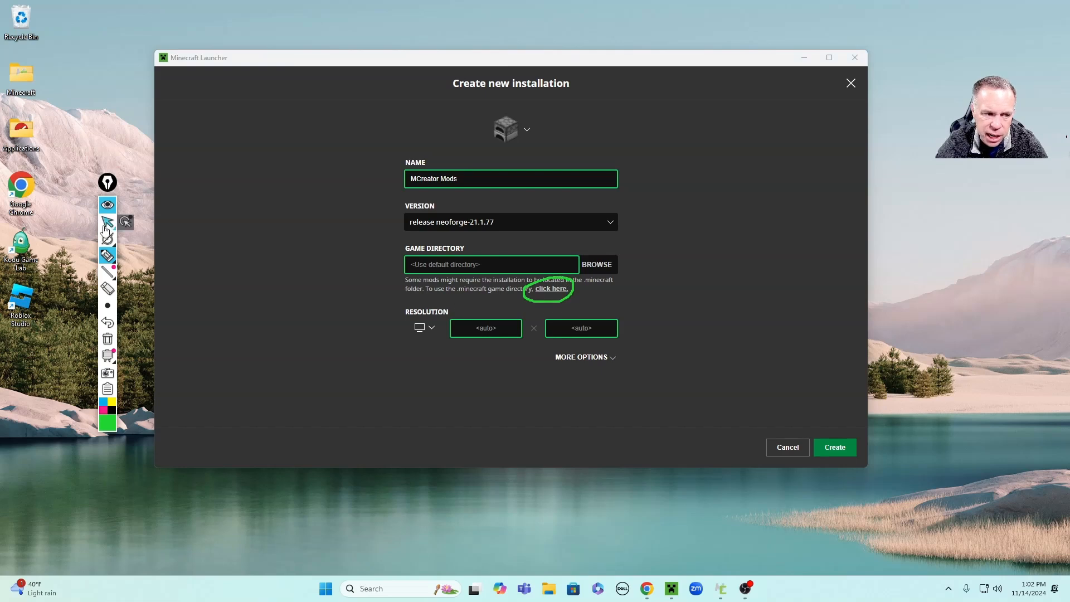
{"action": "left_click", "coordinate": [559, 291]}
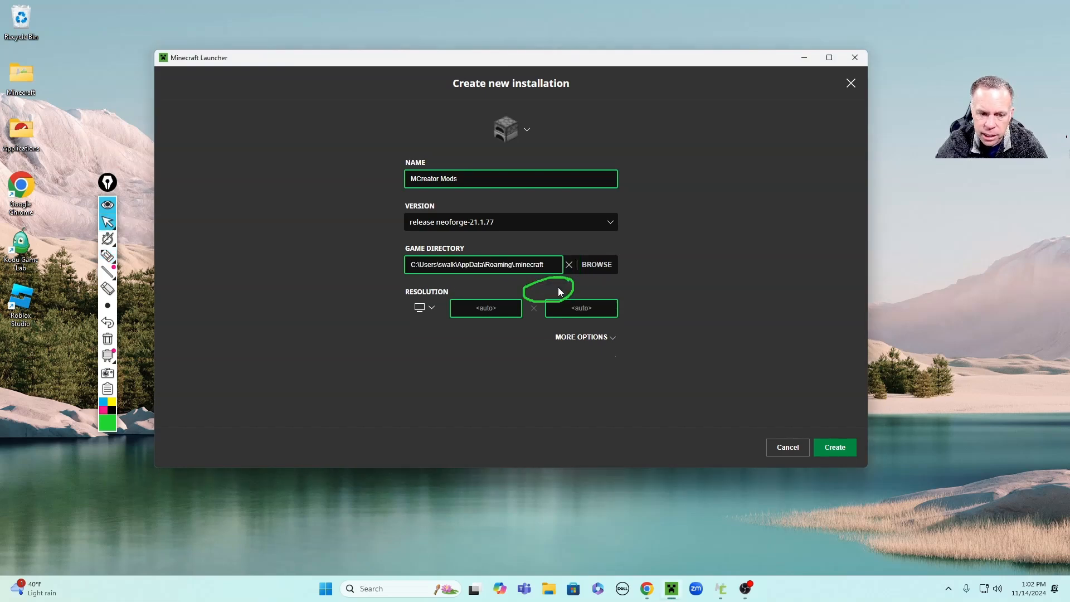
{"action": "mouse_move", "coordinate": [106, 257]}
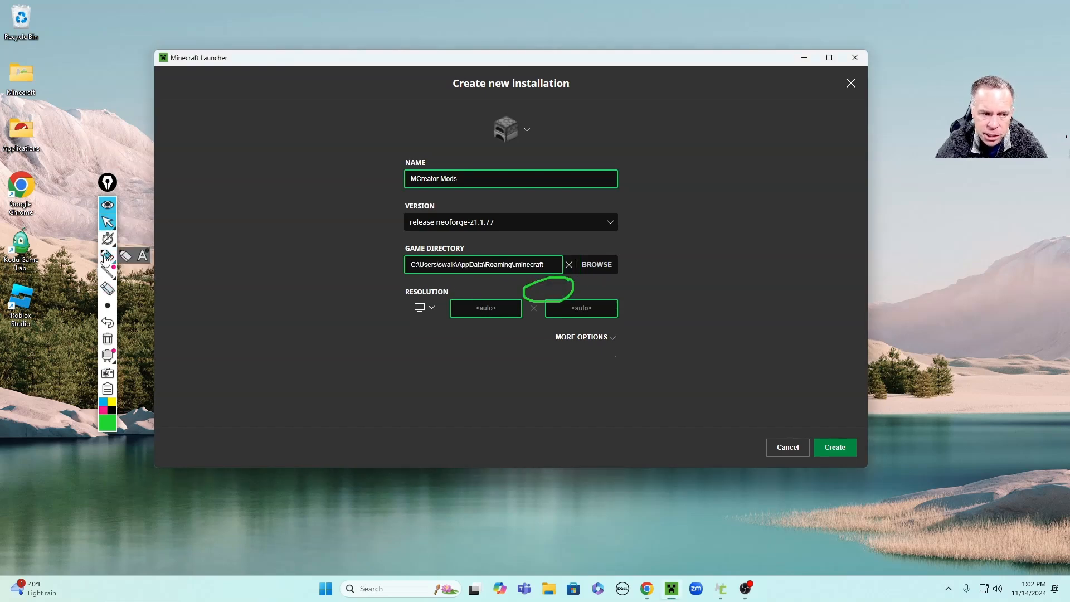
- Circle the Name, Version and Game Directory settings with the pen, clear the ink, and create the MCreator Mods installation
{"action": "left_click", "coordinate": [108, 338]}
{"action": "left_click", "coordinate": [108, 255]}
{"action": "mouse_move", "coordinate": [474, 158]}
{"action": "left_mouse_down"}
{"action": "mouse_move", "coordinate": [475, 185]}
{"action": "mouse_move", "coordinate": [474, 154]}
{"action": "left_mouse_up"}
{"action": "mouse_move", "coordinate": [505, 199]}
{"action": "left_mouse_down"}
{"action": "mouse_move", "coordinate": [461, 197]}
{"action": "mouse_move", "coordinate": [396, 225]}
{"action": "mouse_move", "coordinate": [489, 245]}
{"action": "mouse_move", "coordinate": [493, 198]}
{"action": "left_mouse_up"}
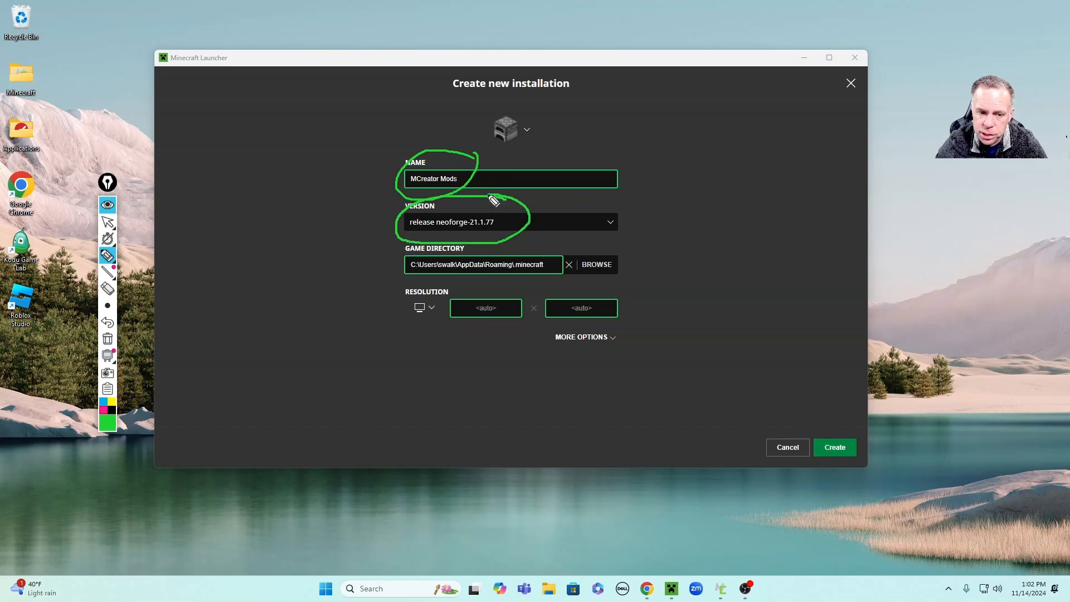
{"action": "mouse_move", "coordinate": [455, 245]}
{"action": "left_mouse_down"}
{"action": "mouse_move", "coordinate": [408, 282]}
{"action": "mouse_move", "coordinate": [535, 236]}
{"action": "mouse_move", "coordinate": [485, 246]}
{"action": "left_mouse_up"}
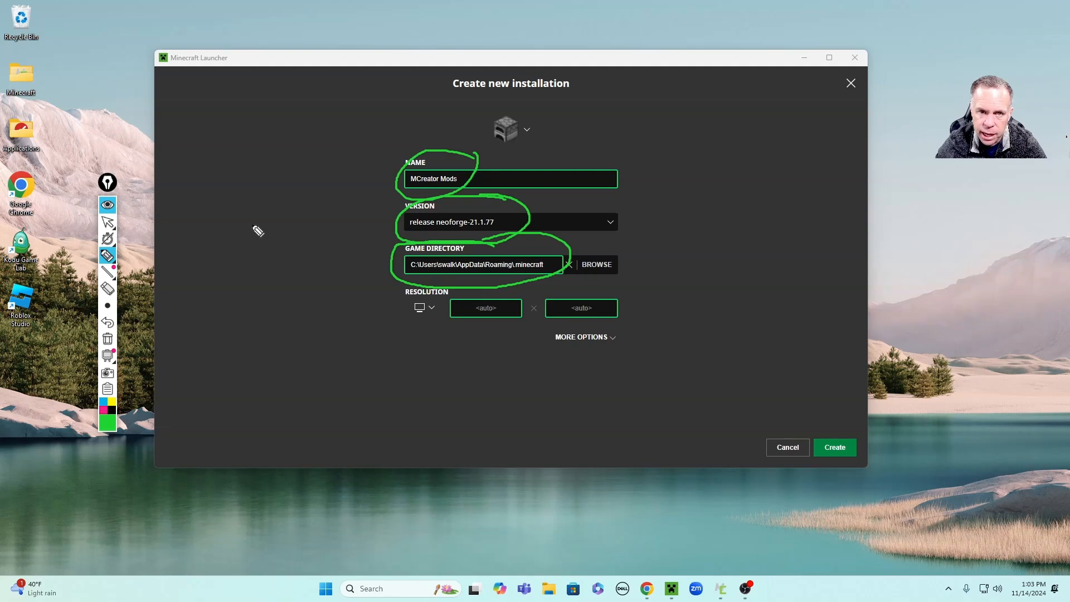
{"action": "mouse_move", "coordinate": [568, 168]}
{"action": "left_mouse_down"}
{"action": "mouse_move", "coordinate": [819, 444]}
{"action": "mouse_move", "coordinate": [838, 419]}
{"action": "left_mouse_up"}
{"action": "left_click", "coordinate": [107, 222]}
{"action": "left_click", "coordinate": [108, 339]}
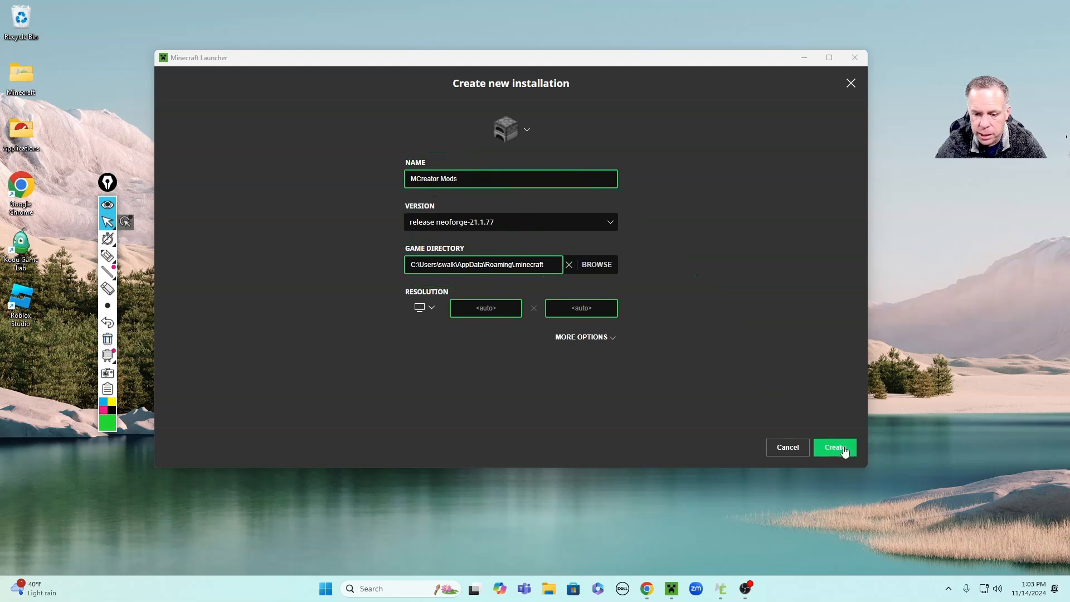
{"action": "left_click", "coordinate": [841, 449]}
- Circle the MCreator Mods installation, mark its warning symbol with the pen, and clear the ink
{"action": "left_click", "coordinate": [108, 256]}
{"action": "mouse_move", "coordinate": [435, 228]}
{"action": "left_mouse_down"}
{"action": "mouse_move", "coordinate": [315, 240]}
{"action": "mouse_move", "coordinate": [451, 262]}
{"action": "mouse_move", "coordinate": [401, 229]}
{"action": "mouse_move", "coordinate": [337, 241]}
{"action": "mouse_move", "coordinate": [334, 257]}
{"action": "mouse_move", "coordinate": [354, 240]}
{"action": "left_mouse_up"}
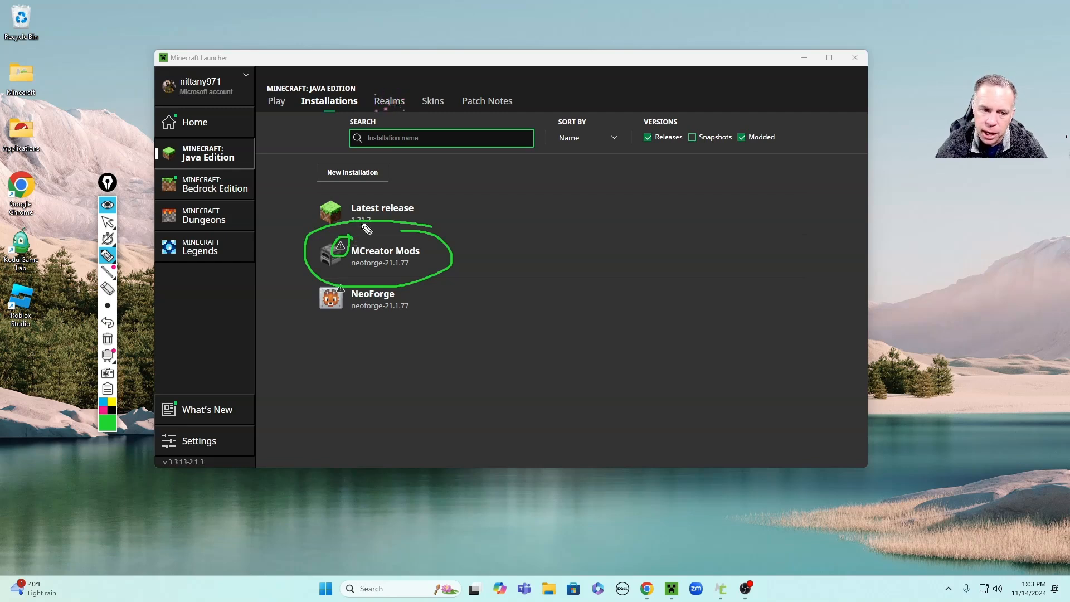
{"action": "left_click_drag", "start_coordinate": [361, 221], "coordinate": [351, 237]}
{"action": "mouse_move", "coordinate": [102, 262]}
{"action": "left_click", "coordinate": [108, 222]}
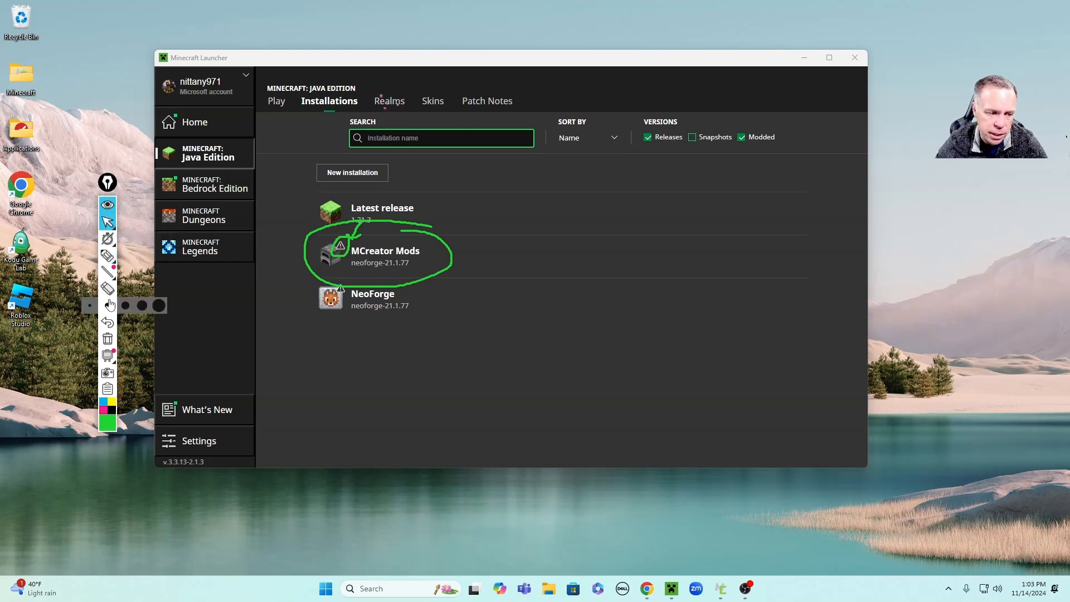
{"action": "left_click", "coordinate": [108, 340]}
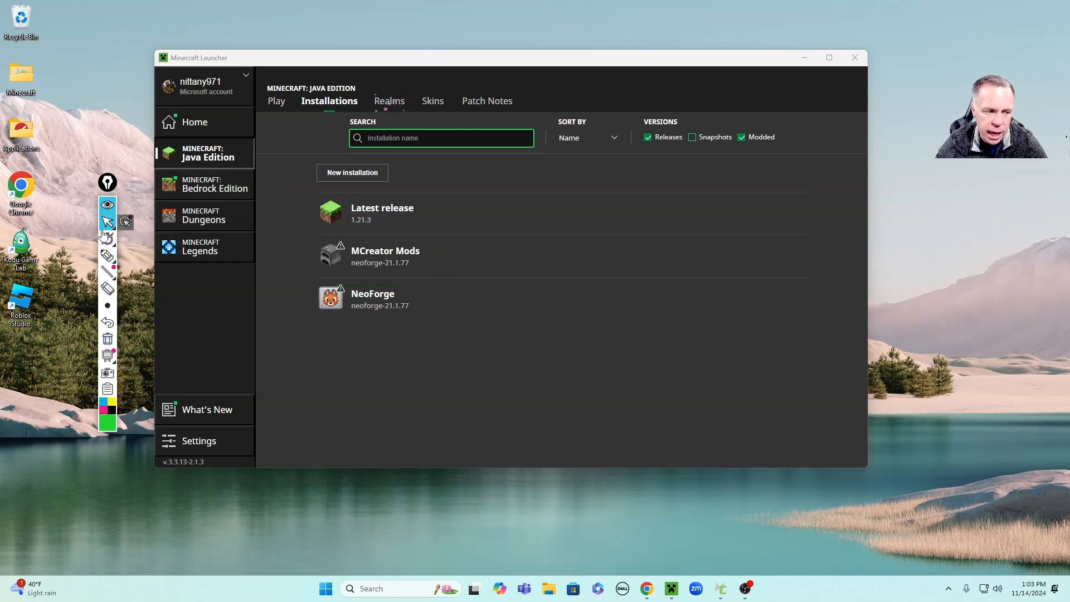
- Circle the Play heading above the installations list with the pen and return to the normal pointer
{"action": "left_click", "coordinate": [108, 255]}
{"action": "mouse_move", "coordinate": [295, 86]}
{"action": "left_mouse_down"}
{"action": "mouse_move", "coordinate": [287, 98]}
{"action": "mouse_move", "coordinate": [300, 75]}
{"action": "left_mouse_up"}
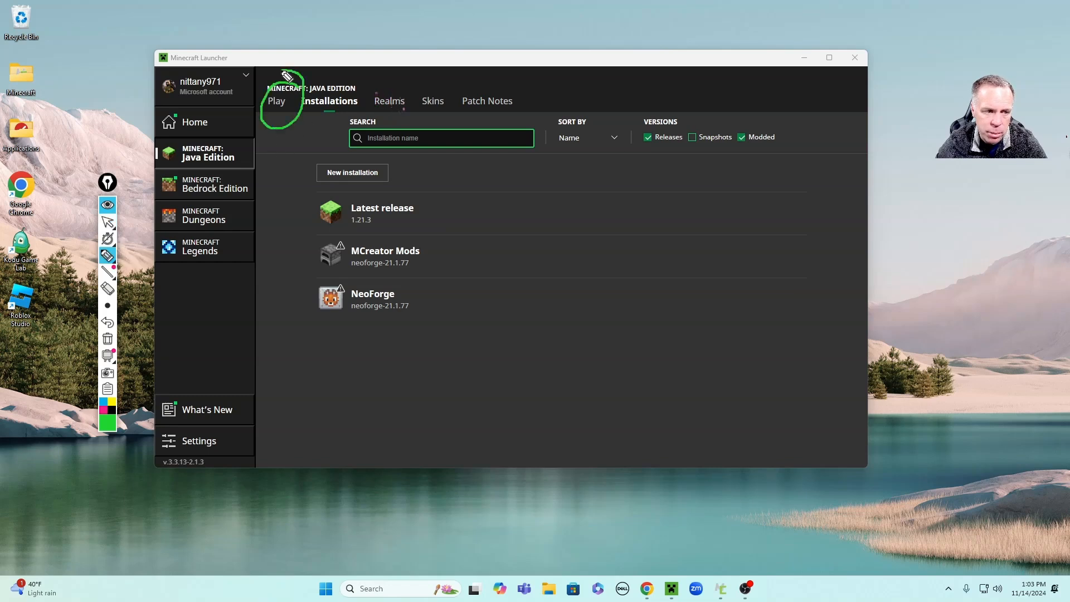
{"action": "left_click", "coordinate": [111, 223]}
- Select the MCreator Mods installation on the Play page and launch the game, accepting the modified-installation warning
{"action": "left_click", "coordinate": [277, 102]}
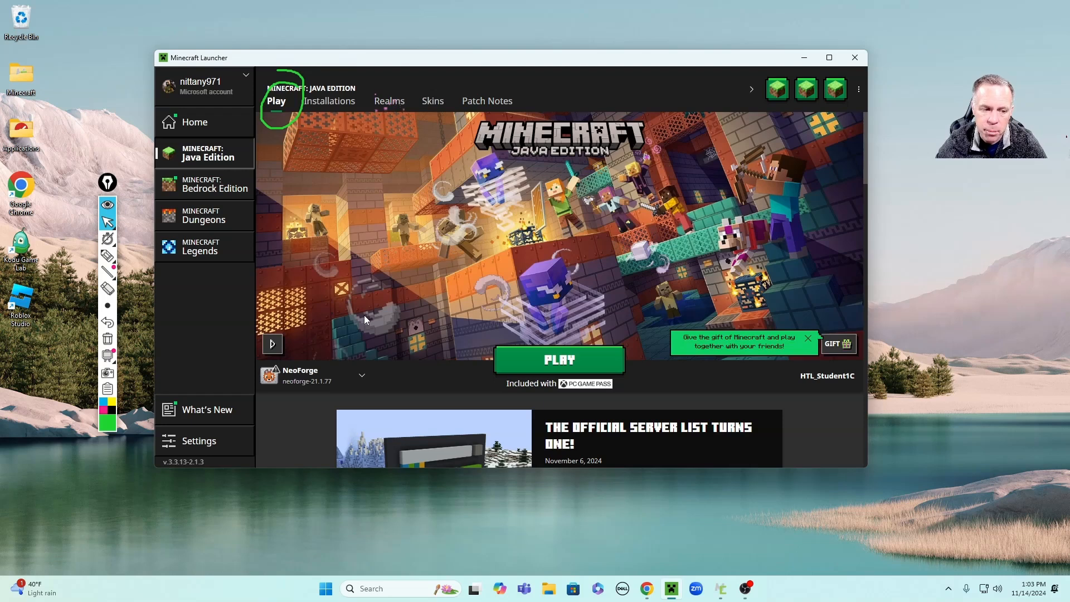
{"action": "left_click", "coordinate": [359, 379]}
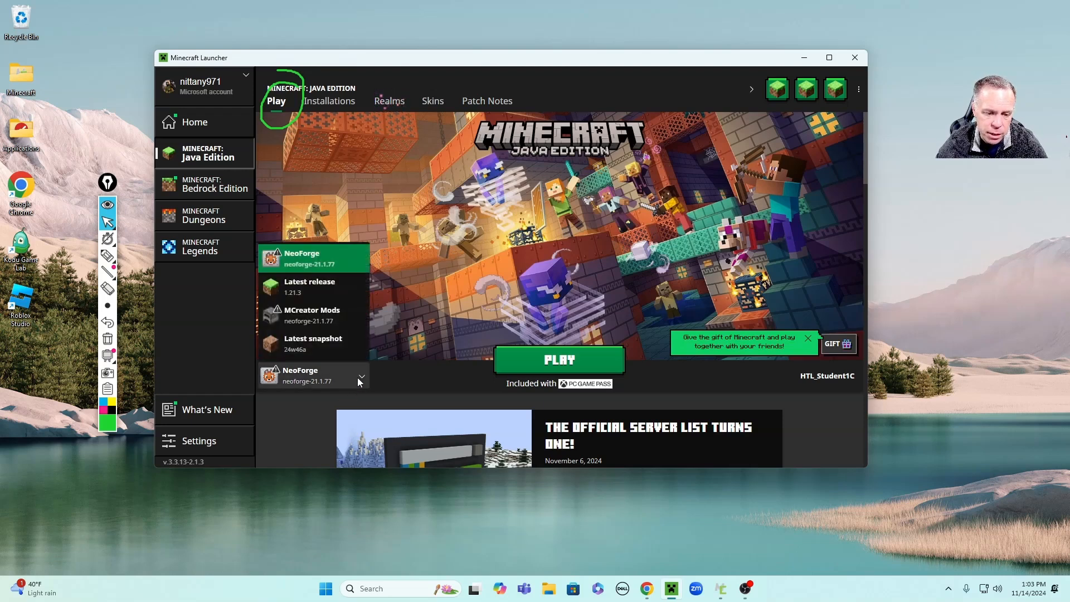
{"action": "left_click", "coordinate": [334, 316]}
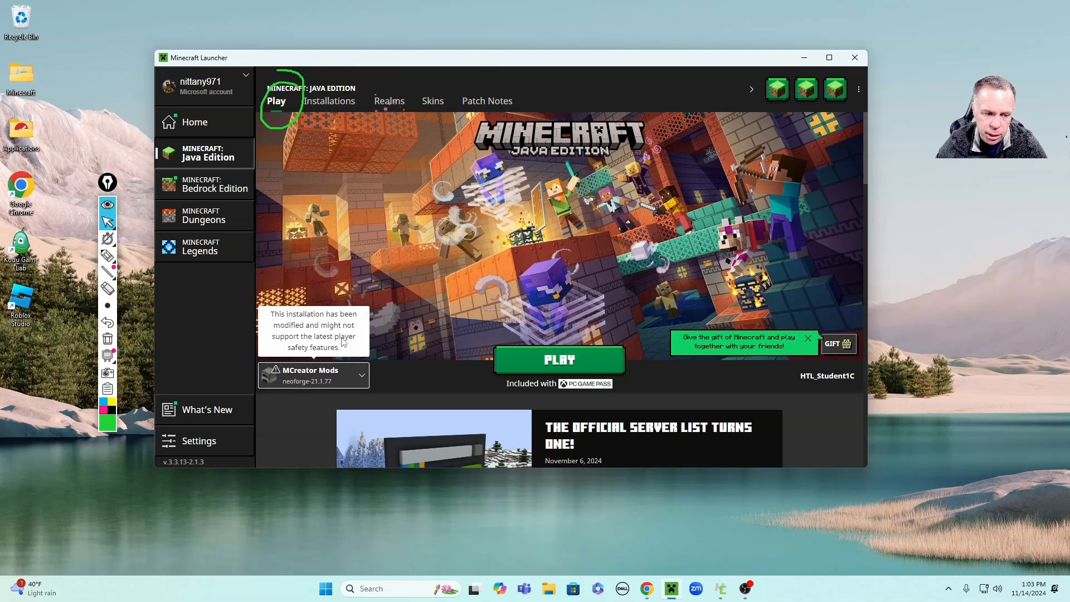
{"action": "left_click", "coordinate": [555, 362]}
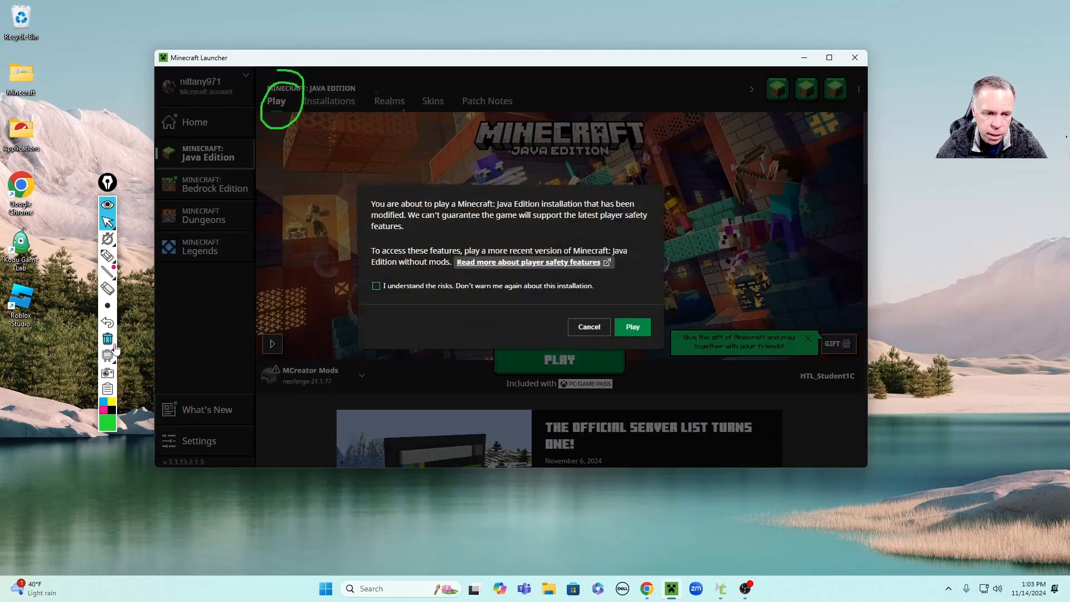
{"action": "left_click", "coordinate": [634, 328]}
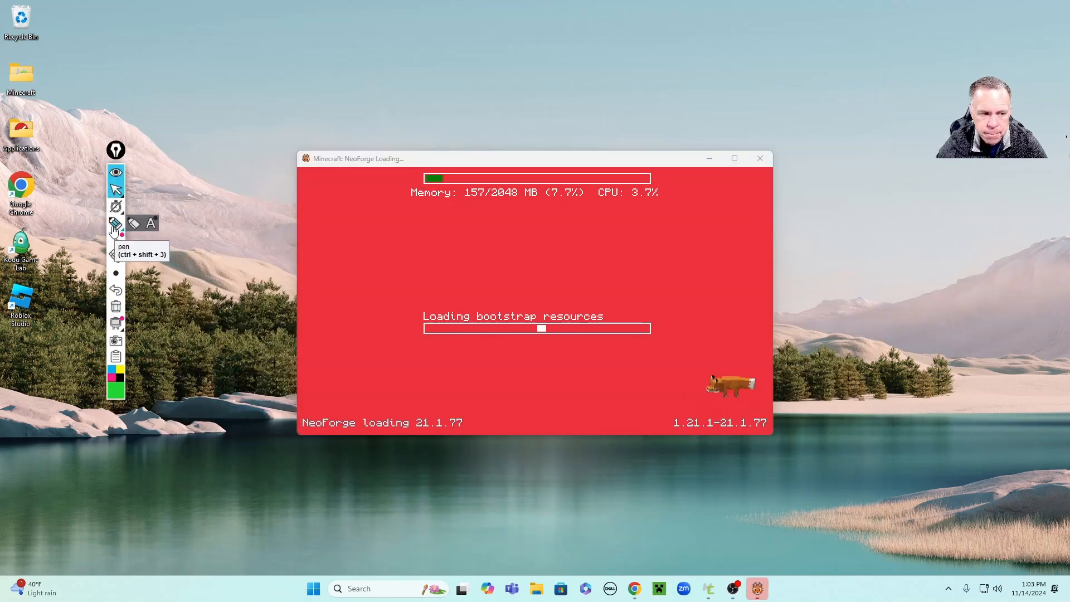
- Circle the Minecraft NeoForge window title and the loading screen's version number with the pen, and clear the ink
{"action": "left_click", "coordinate": [116, 225]}
{"action": "mouse_move", "coordinate": [341, 143]}
{"action": "left_mouse_down"}
{"action": "mouse_move", "coordinate": [291, 149]}
{"action": "mouse_move", "coordinate": [425, 143]}
{"action": "mouse_move", "coordinate": [323, 133]}
{"action": "left_mouse_up"}
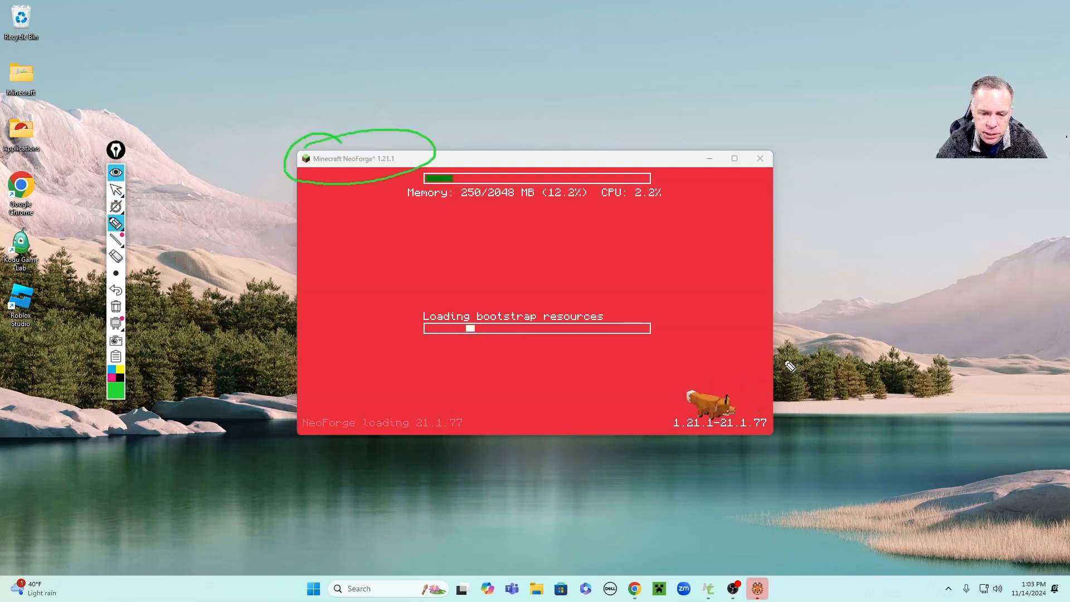
{"action": "left_click_drag", "start_coordinate": [734, 339], "coordinate": [742, 361]}
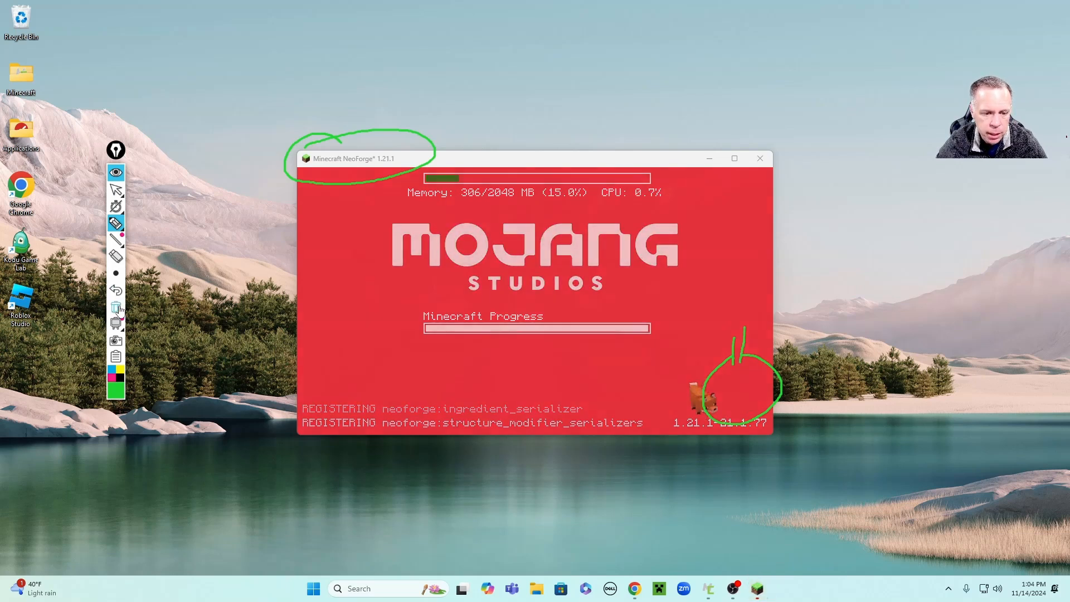
{"action": "left_click", "coordinate": [116, 307]}
{"action": "left_click", "coordinate": [116, 190]}
- Move the Minecraft window slightly up the desktop and close the game from its title screen
{"action": "left_click_drag", "start_coordinate": [563, 163], "coordinate": [556, 117]}
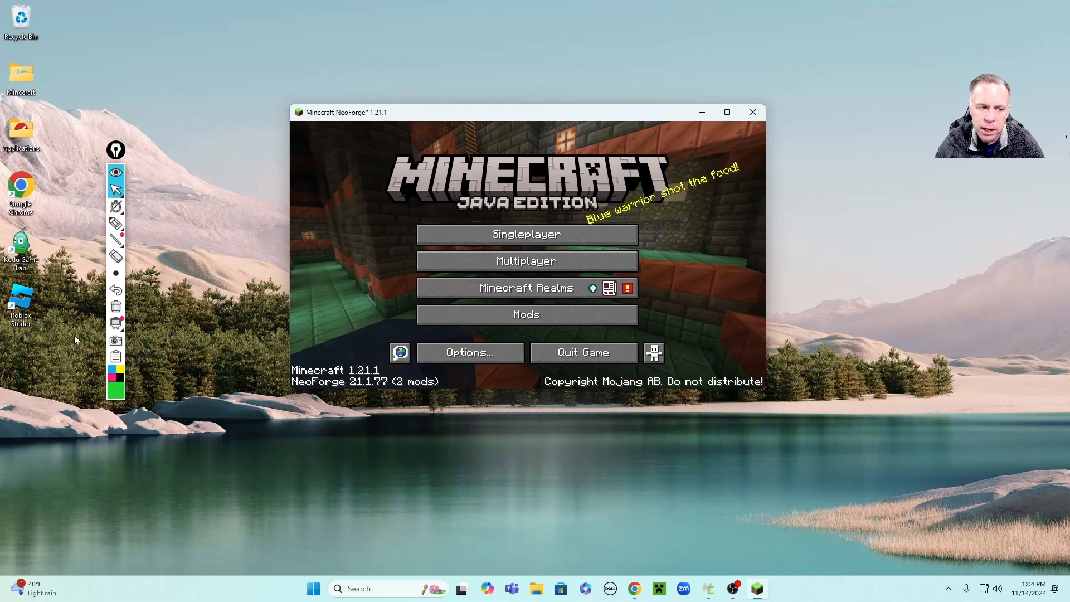
{"action": "mouse_move", "coordinate": [117, 240]}
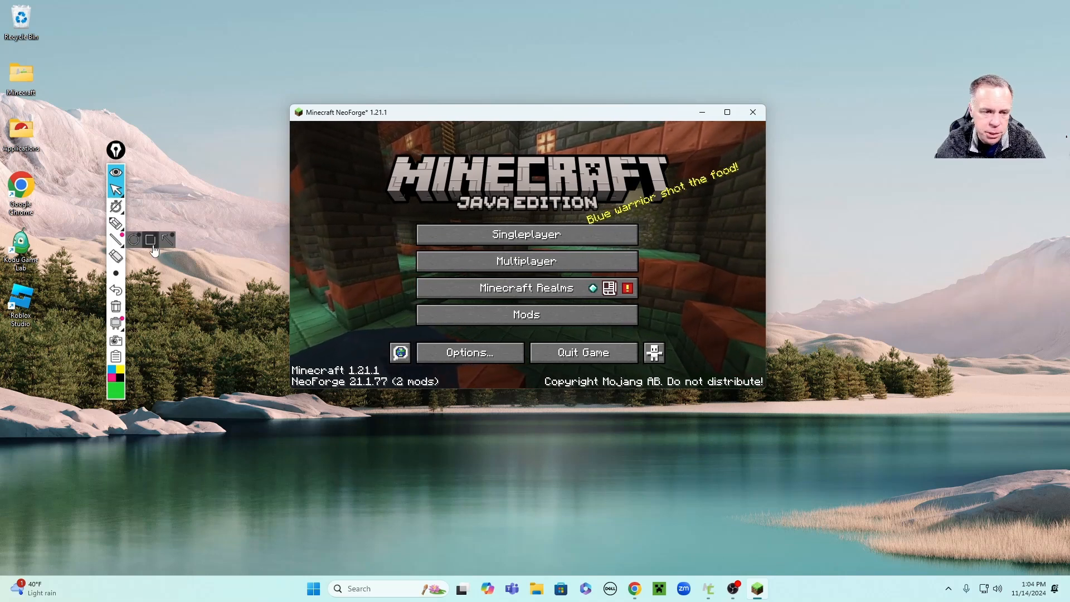
{"action": "left_click", "coordinate": [753, 113]}
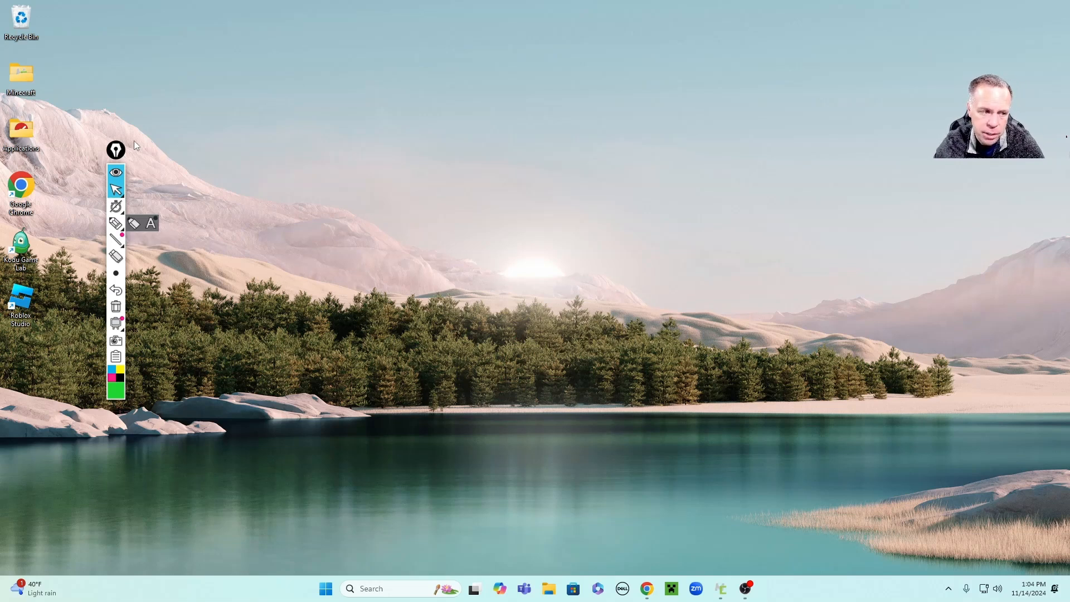
- Circle the MCreator taskbar icon with the pen, switch to the SampleClass workspace in MCreator, and clear the ink
{"action": "left_click_drag", "start_coordinate": [118, 151], "coordinate": [136, 152]}
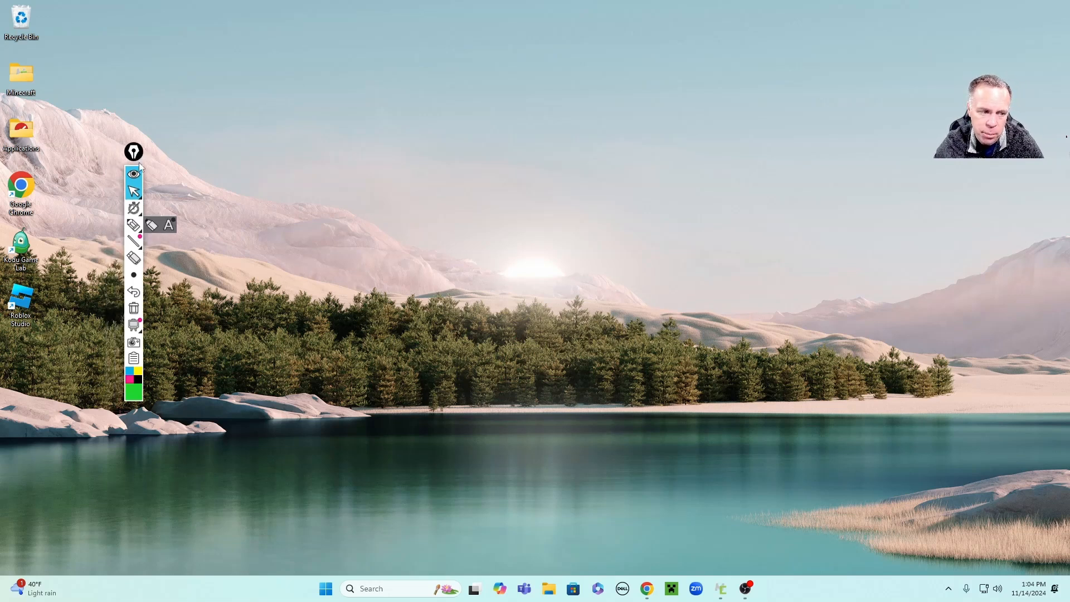
{"action": "left_click", "coordinate": [134, 228]}
{"action": "mouse_move", "coordinate": [732, 568]}
{"action": "left_mouse_down"}
{"action": "mouse_move", "coordinate": [743, 597]}
{"action": "mouse_move", "coordinate": [747, 574]}
{"action": "left_mouse_up"}
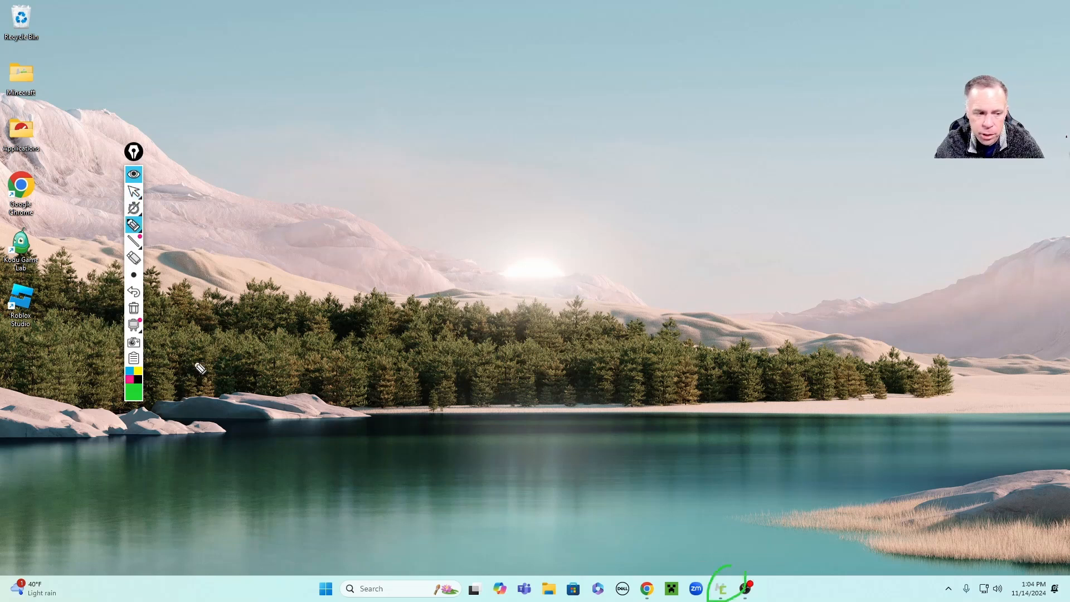
{"action": "left_click", "coordinate": [134, 191]}
{"action": "left_click", "coordinate": [725, 589]}
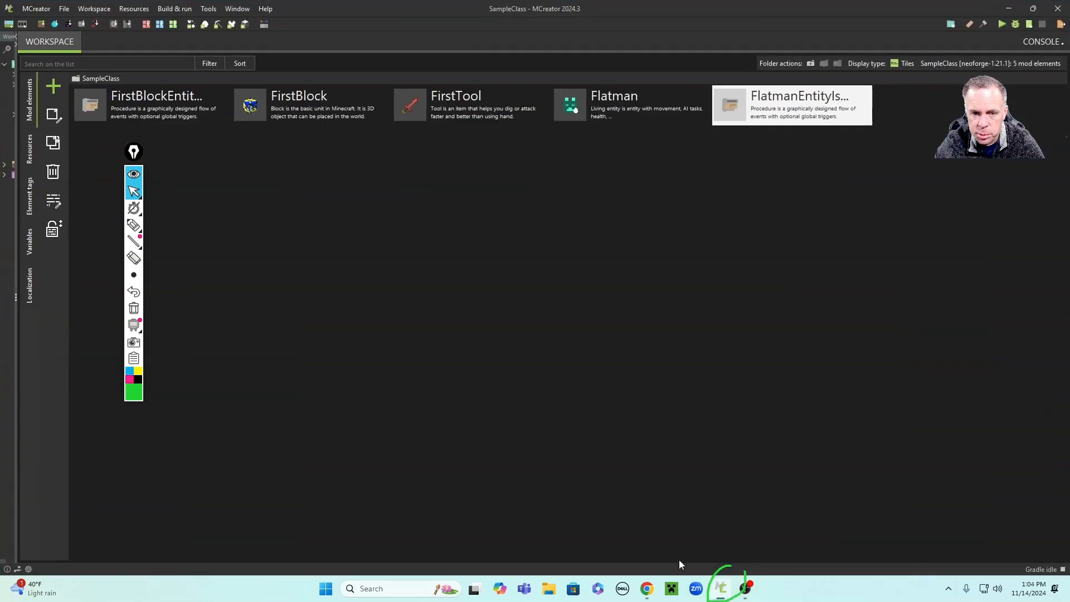
{"action": "left_click", "coordinate": [138, 306]}
- Mark the word Workspace with the pen, start exporting the mod for distribution, and clear the ink
{"action": "mouse_move", "coordinate": [135, 226]}
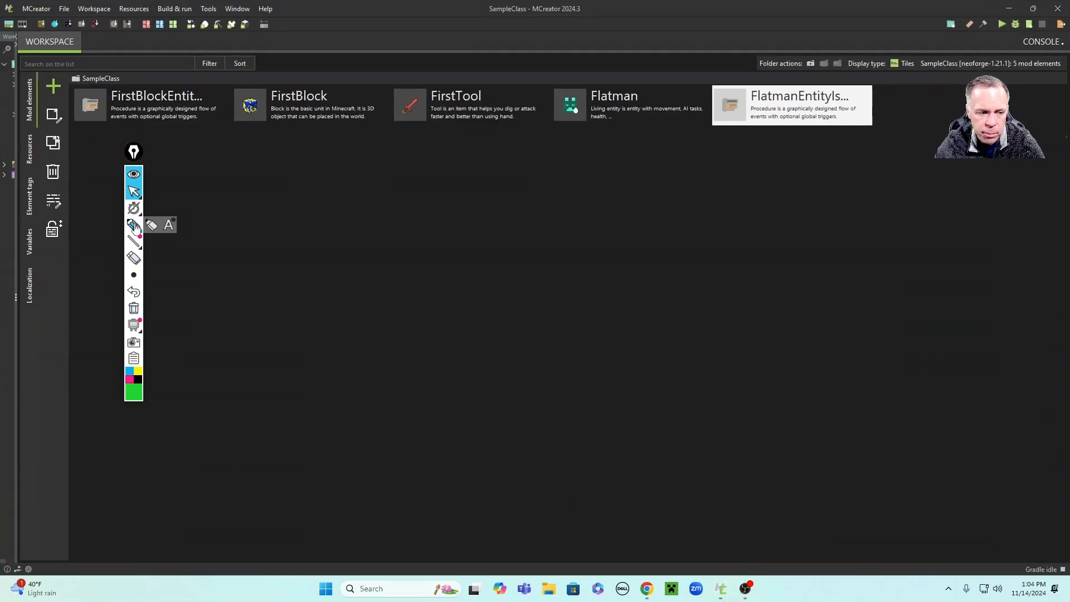
{"action": "left_click", "coordinate": [134, 225]}
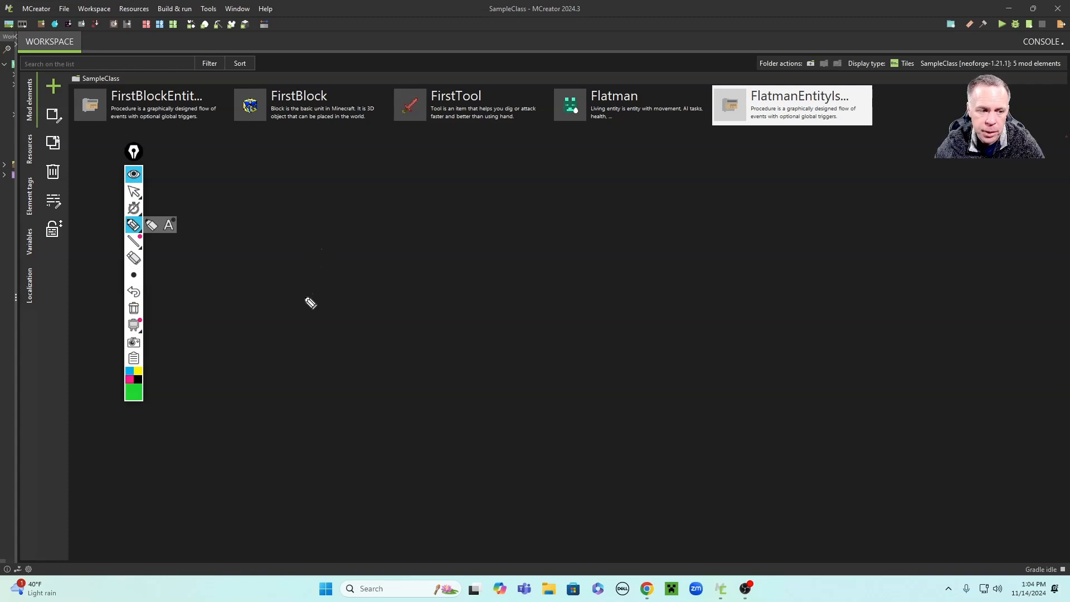
{"action": "mouse_move", "coordinate": [308, 313]}
{"action": "left_mouse_down"}
{"action": "mouse_move", "coordinate": [79, 19]}
{"action": "mouse_move", "coordinate": [122, 6]}
{"action": "mouse_move", "coordinate": [83, 6]}
{"action": "mouse_move", "coordinate": [101, 70]}
{"action": "left_mouse_up"}
{"action": "left_click", "coordinate": [133, 193]}
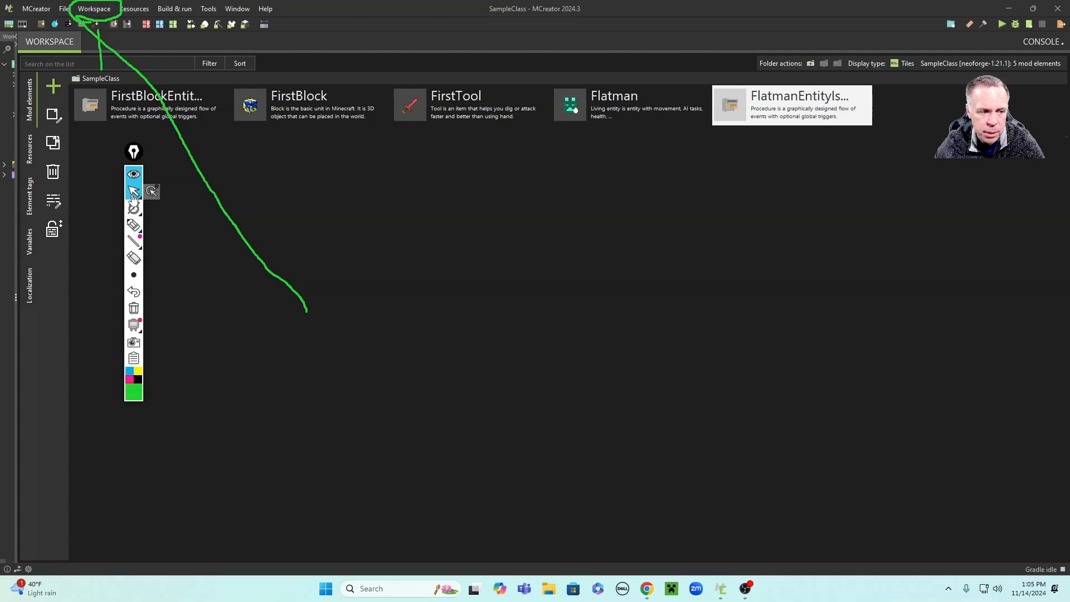
{"action": "left_click", "coordinate": [94, 9]}
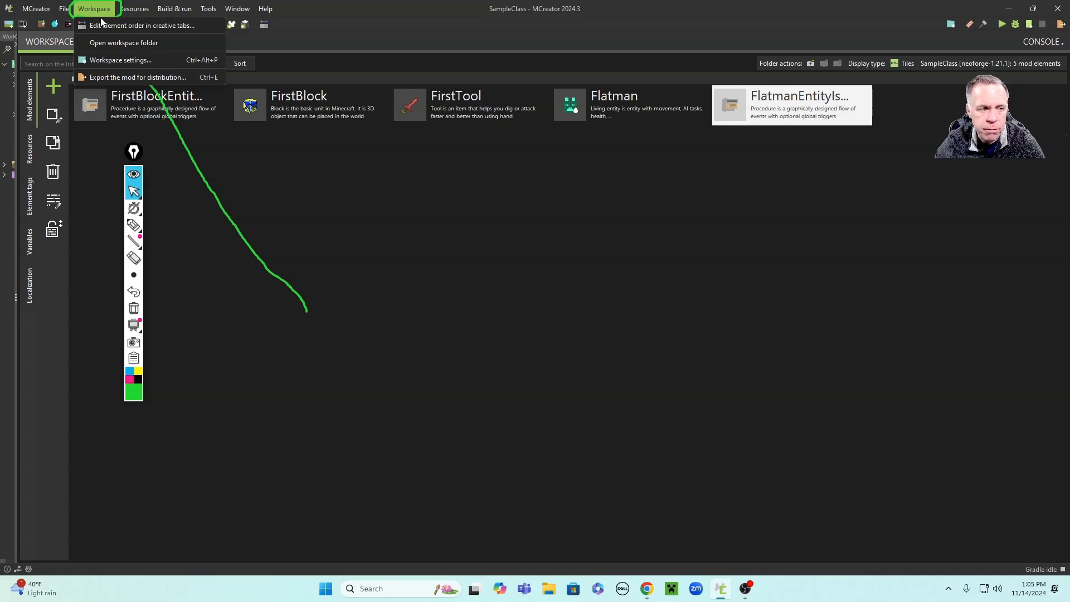
{"action": "left_click", "coordinate": [124, 78]}
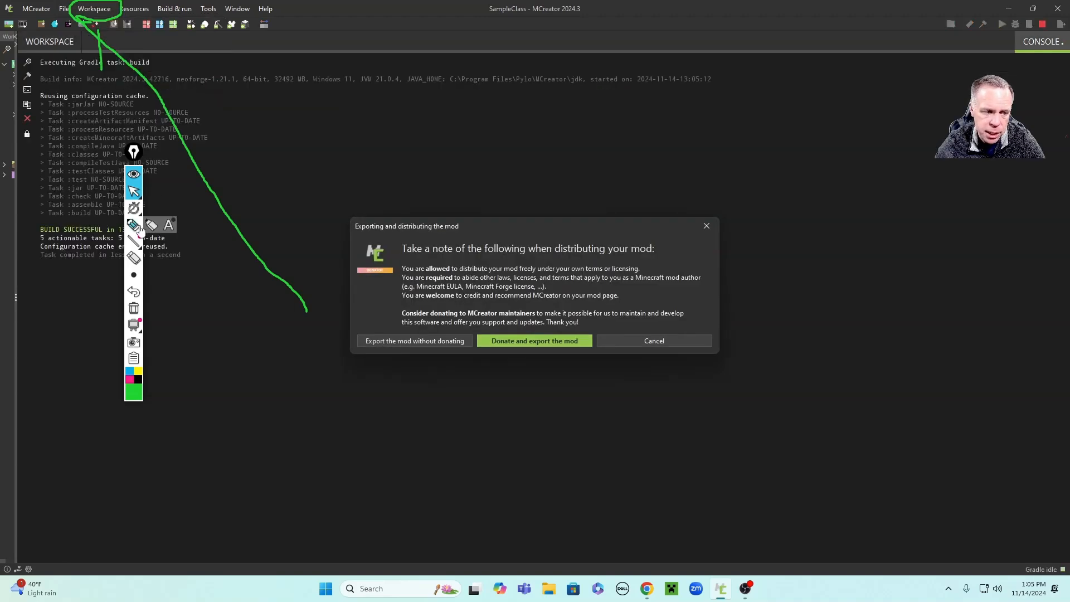
{"action": "left_click", "coordinate": [134, 308]}
- Mark the option to export without donating with the pen, choose it for the mod, and clear the ink
{"action": "left_click_drag", "start_coordinate": [134, 151], "coordinate": [150, 149]}
{"action": "left_click", "coordinate": [151, 224]}
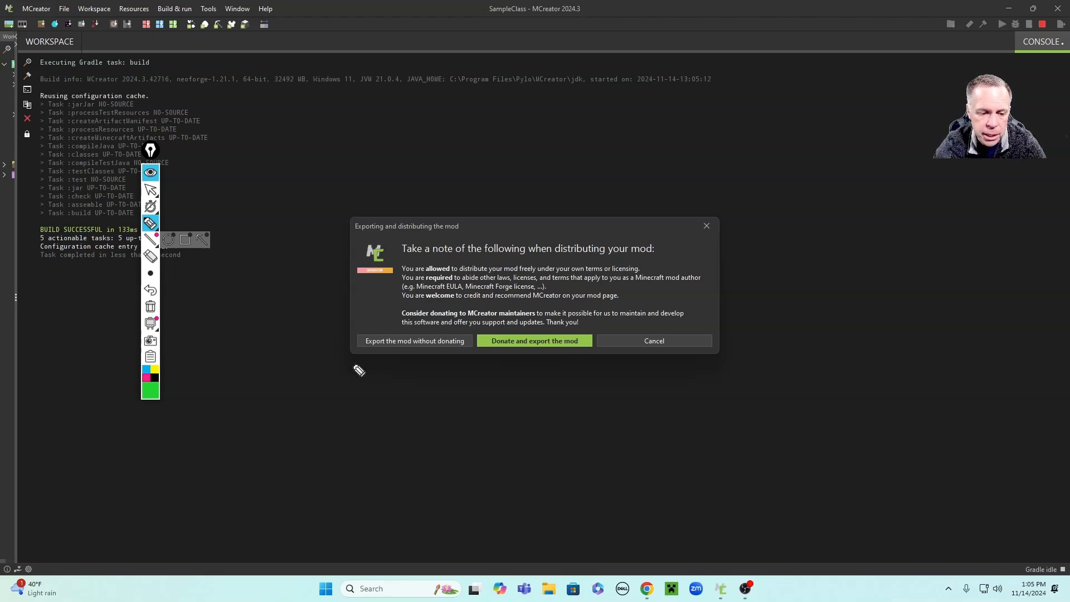
{"action": "mouse_move", "coordinate": [436, 318]}
{"action": "left_mouse_down"}
{"action": "mouse_move", "coordinate": [357, 345]}
{"action": "mouse_move", "coordinate": [413, 374]}
{"action": "mouse_move", "coordinate": [460, 330]}
{"action": "mouse_move", "coordinate": [407, 319]}
{"action": "left_mouse_up"}
{"action": "left_click_drag", "start_coordinate": [413, 267], "coordinate": [409, 320]}
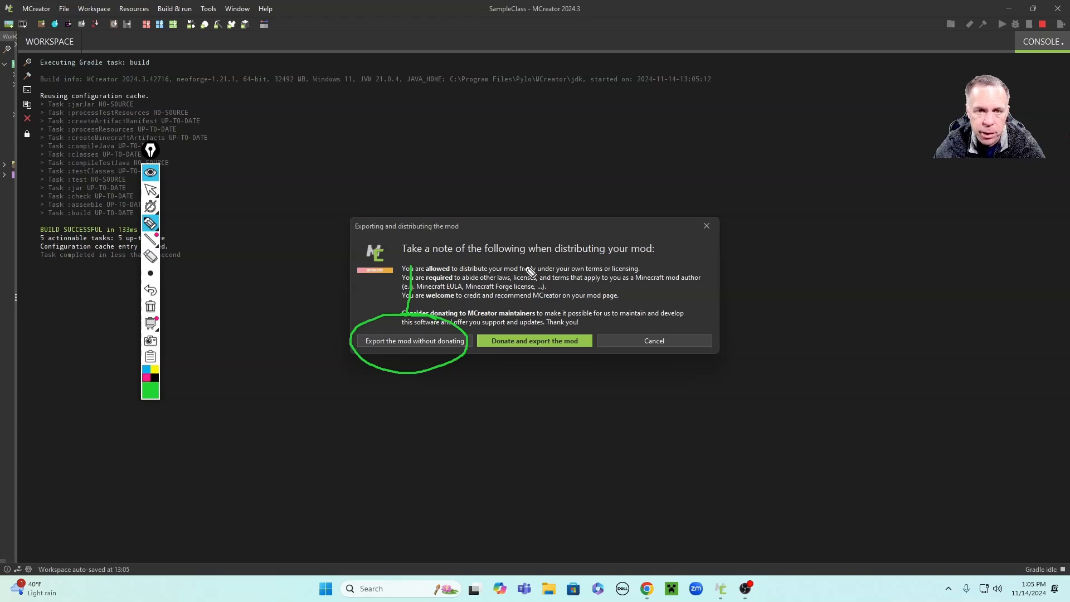
{"action": "left_click_drag", "start_coordinate": [443, 272], "coordinate": [432, 315]}
{"action": "left_click", "coordinate": [151, 189]}
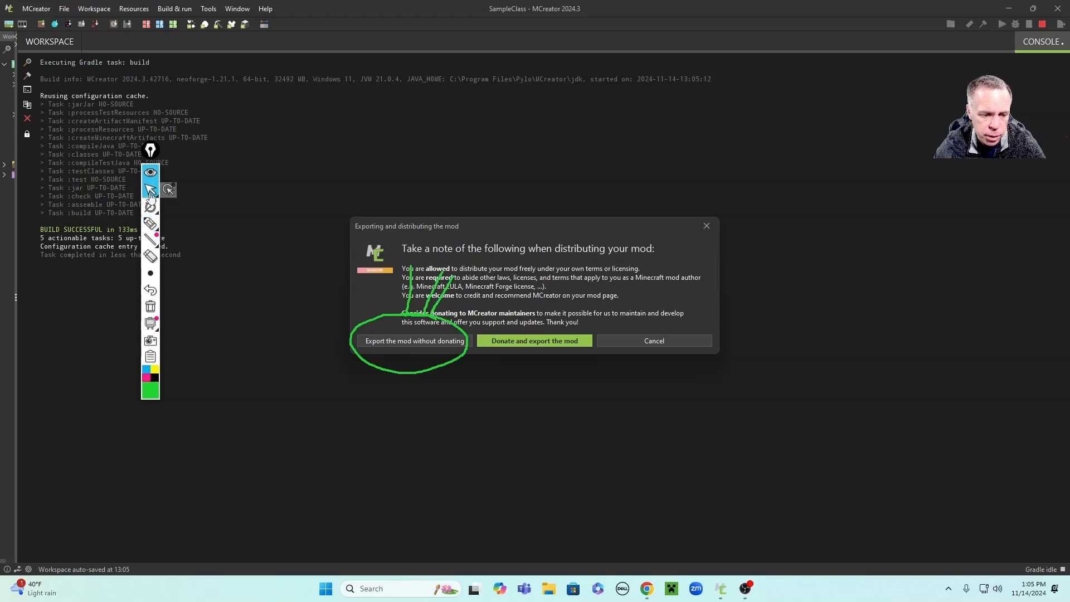
{"action": "left_click", "coordinate": [433, 340]}
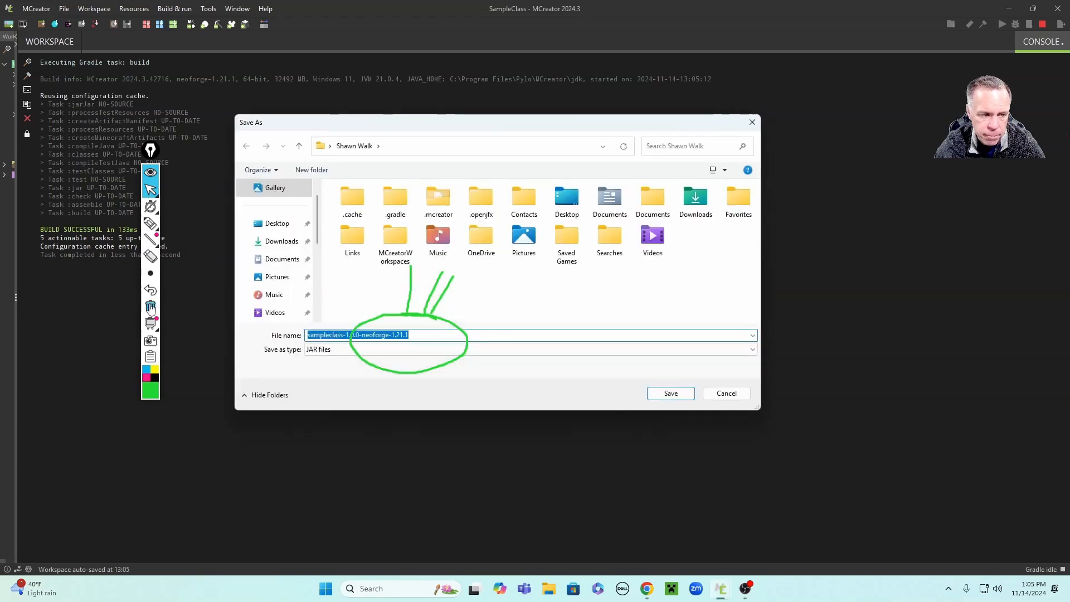
{"action": "left_click", "coordinate": [150, 307]}
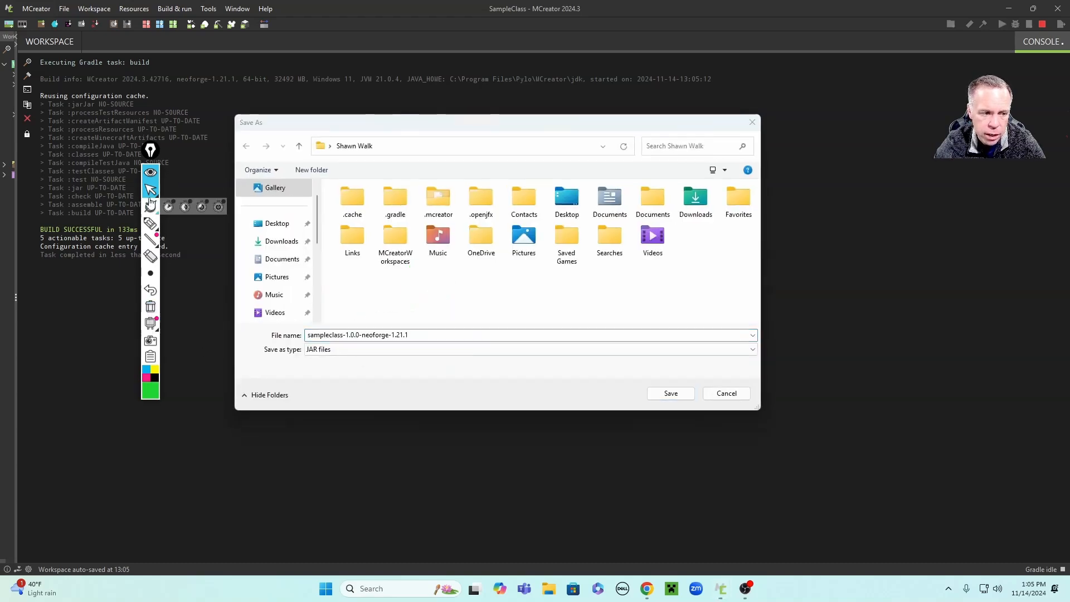
- Set the exported JAR's file name to SampleClass and activate the pen for annotating
{"action": "left_click", "coordinate": [424, 335]}
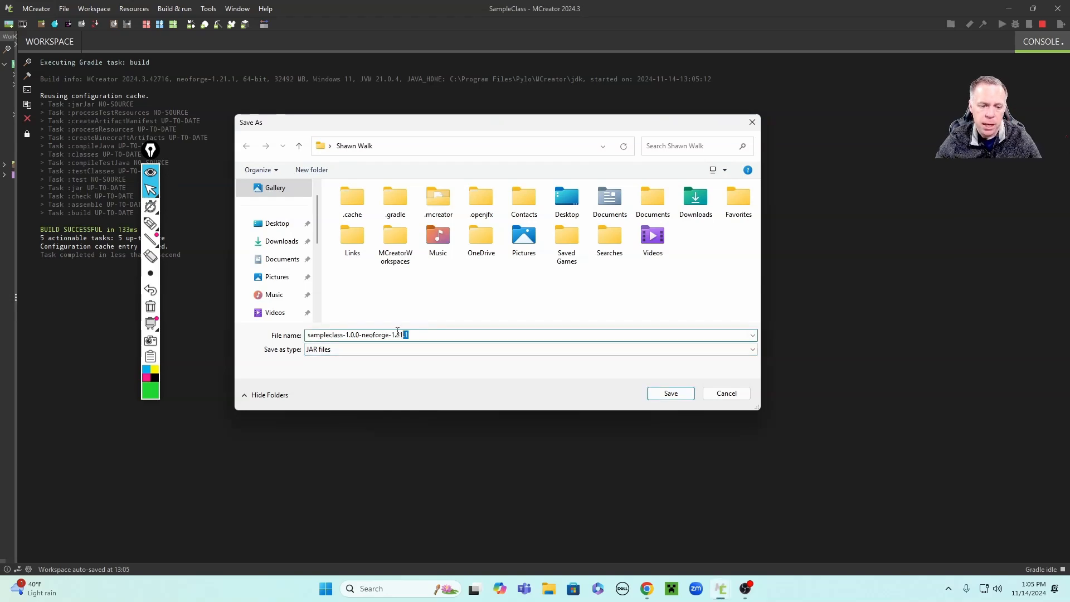
{"action": "left_click_drag", "start_coordinate": [398, 332], "coordinate": [295, 334]}
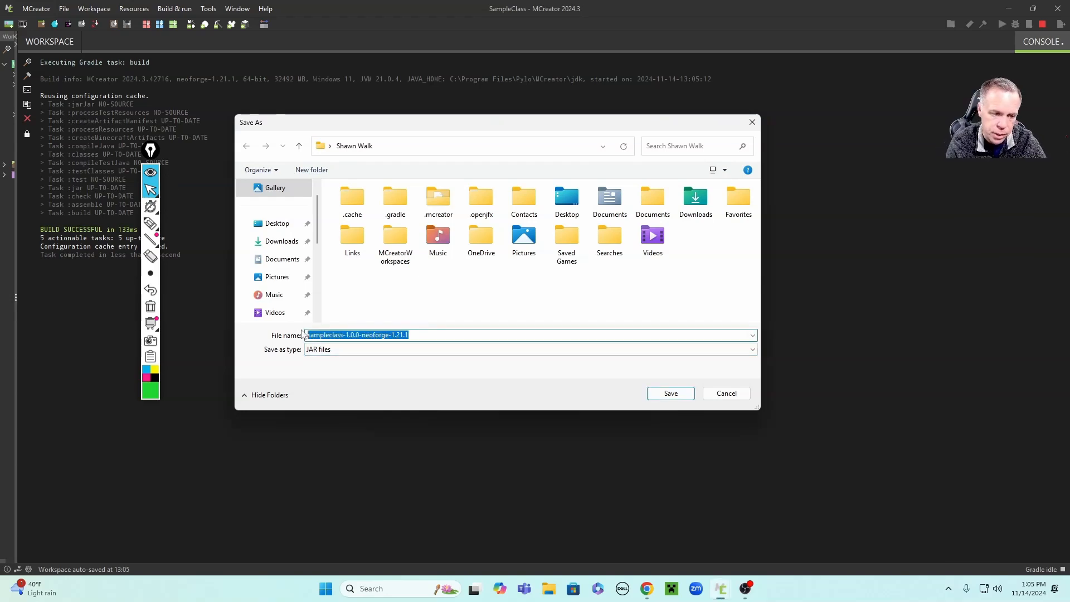
{"action": "type", "text": "S"}
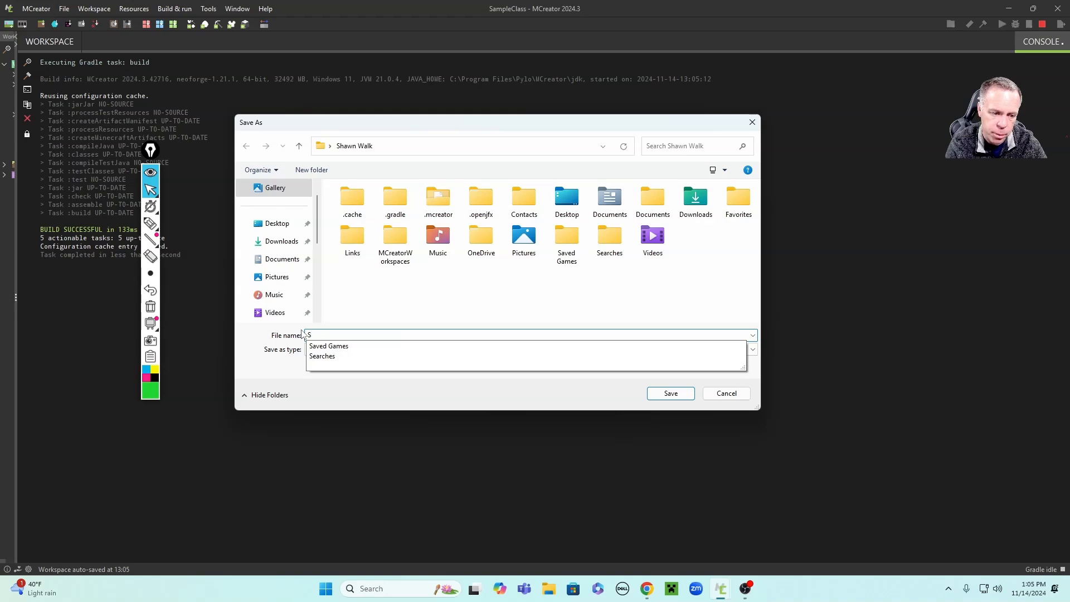
{"action": "type", "text": "ampleClass"}
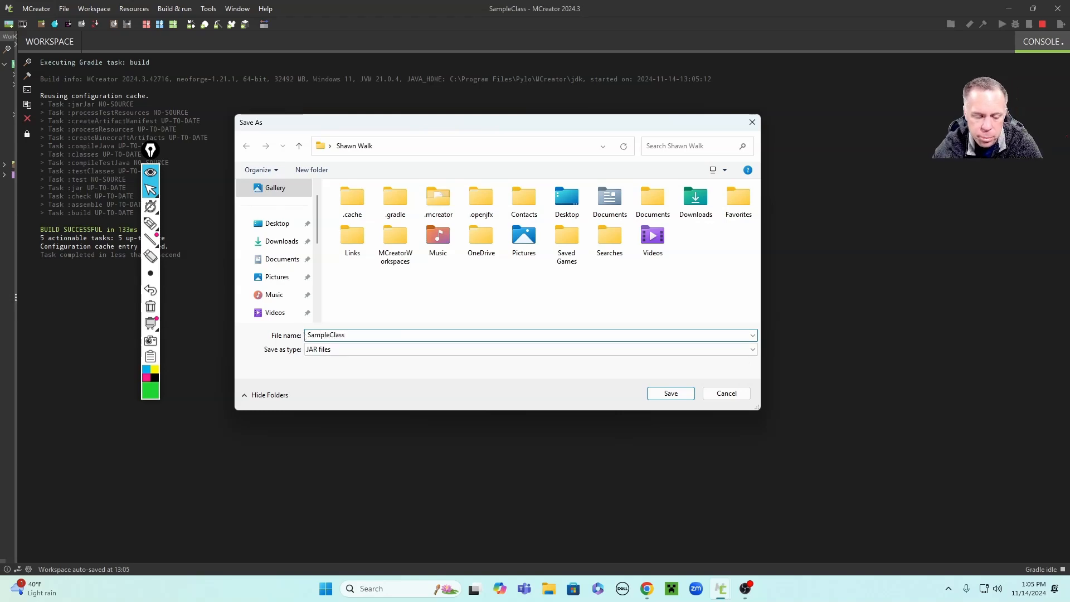
{"action": "left_click", "coordinate": [150, 224]}
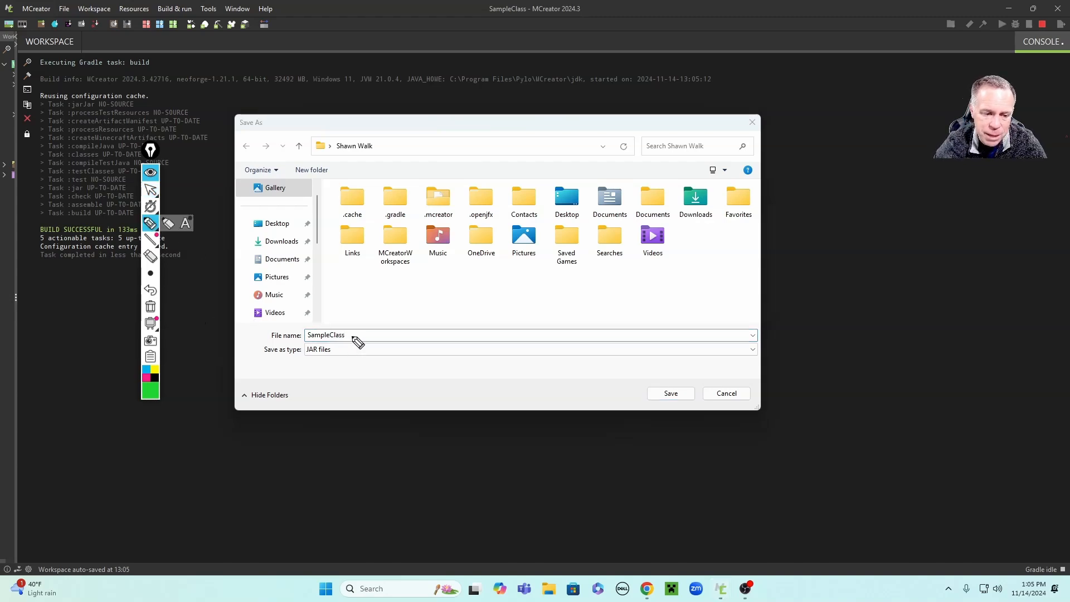
- Circle the Desktop location with the pen, save the SampleClass JAR to the Desktop, and clear the ink
{"action": "mouse_move", "coordinate": [352, 334]}
{"action": "left_mouse_down"}
{"action": "mouse_move", "coordinate": [353, 241]}
{"action": "mouse_move", "coordinate": [284, 208]}
{"action": "mouse_move", "coordinate": [253, 226]}
{"action": "mouse_move", "coordinate": [285, 237]}
{"action": "mouse_move", "coordinate": [306, 210]}
{"action": "mouse_move", "coordinate": [300, 186]}
{"action": "mouse_move", "coordinate": [285, 205]}
{"action": "left_mouse_up"}
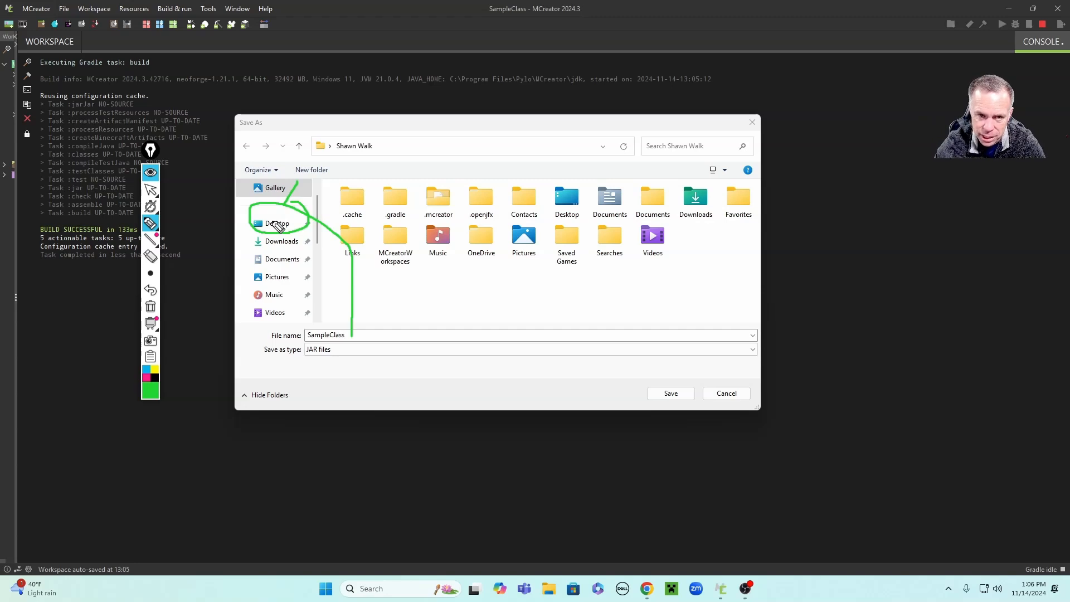
{"action": "left_click", "coordinate": [151, 189]}
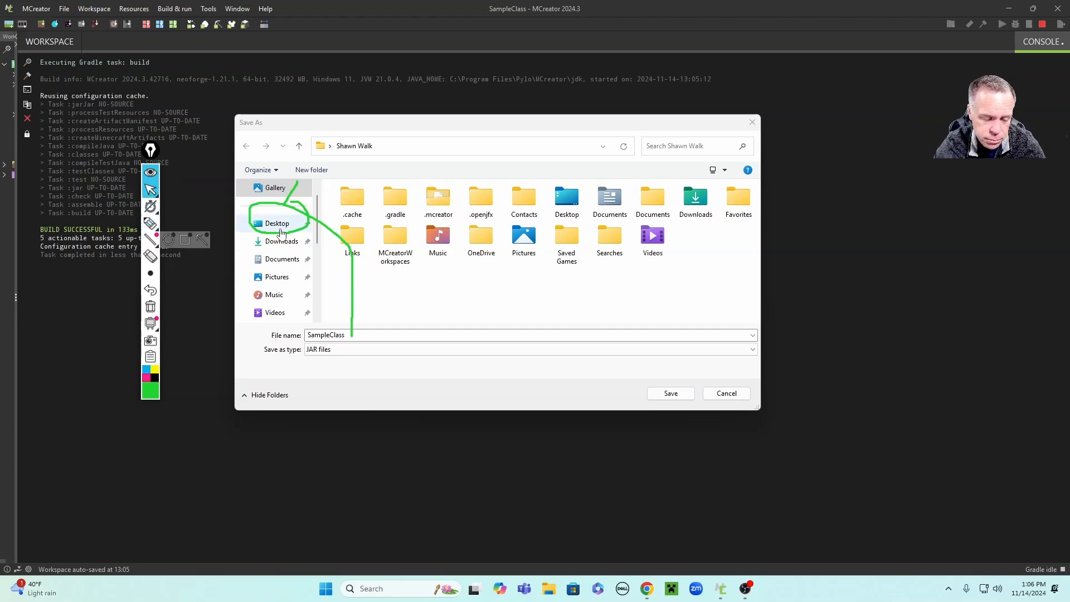
{"action": "left_click", "coordinate": [278, 225]}
{"action": "left_click", "coordinate": [686, 395]}
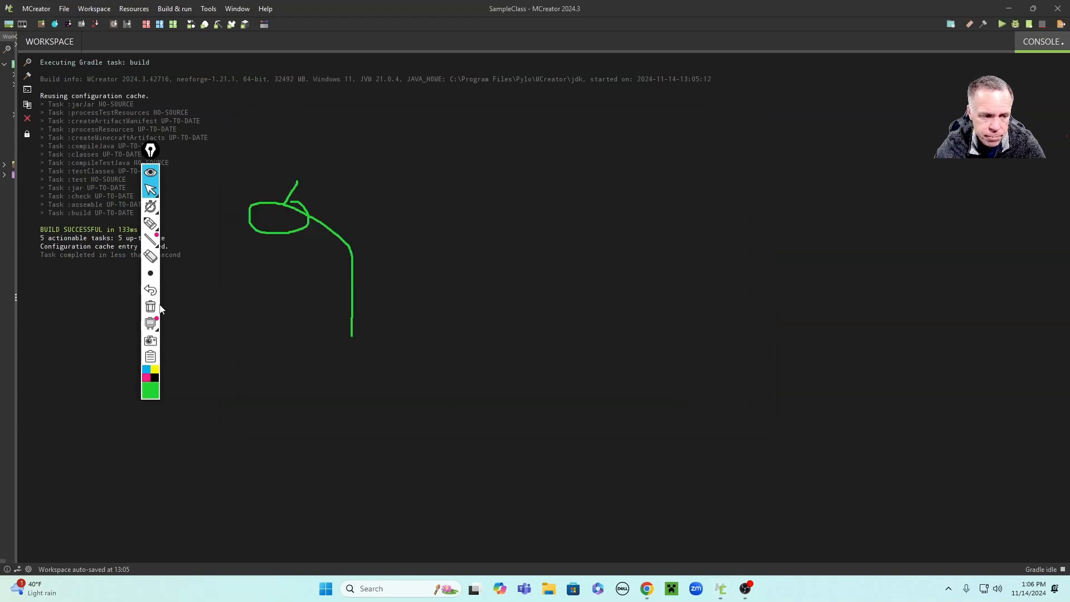
{"action": "left_click", "coordinate": [151, 306]}
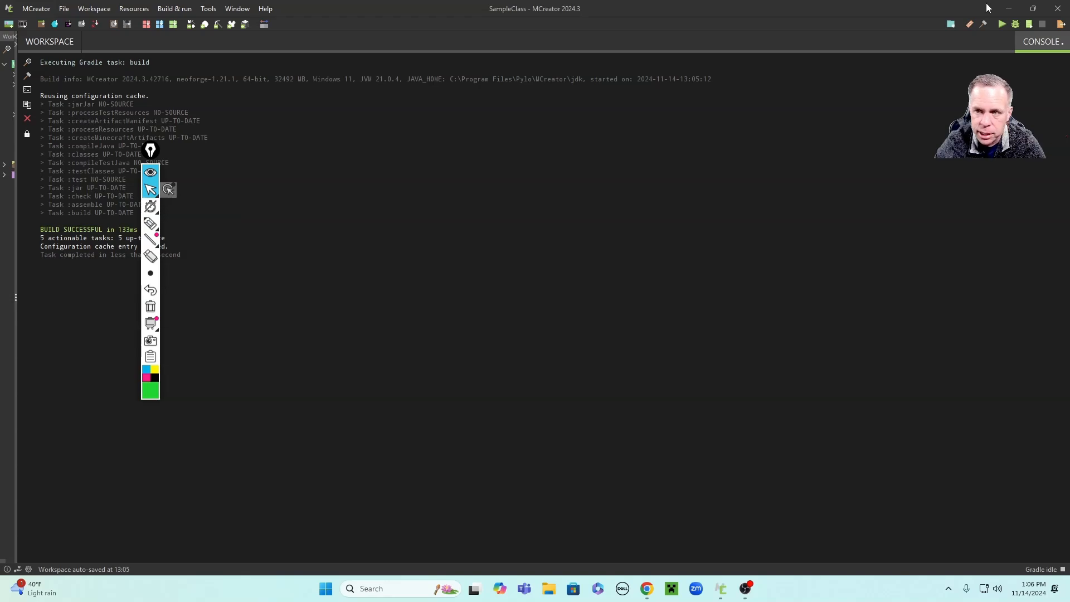
- Minimize MCreator, mark the exported SampleClass file on the desktop with the pen, and clear the ink
{"action": "left_click", "coordinate": [1008, 8]}
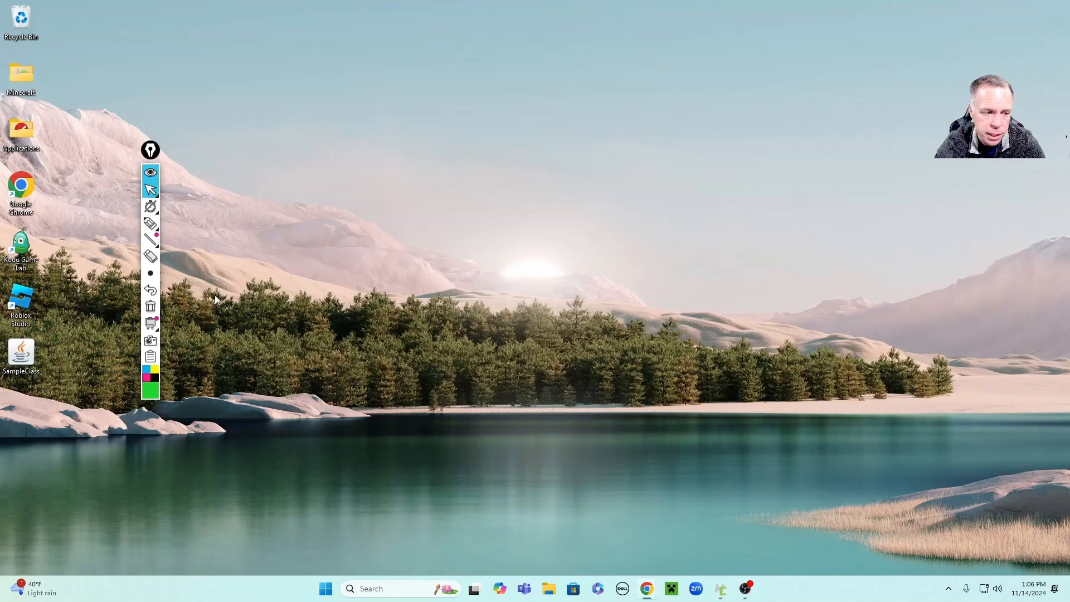
{"action": "left_click", "coordinate": [151, 223]}
{"action": "mouse_move", "coordinate": [238, 322]}
{"action": "left_mouse_down"}
{"action": "mouse_move", "coordinate": [53, 329]}
{"action": "mouse_move", "coordinate": [8, 385]}
{"action": "mouse_move", "coordinate": [65, 322]}
{"action": "left_mouse_up"}
{"action": "left_click_drag", "start_coordinate": [586, 196], "coordinate": [81, 338]}
{"action": "left_click_drag", "start_coordinate": [111, 274], "coordinate": [63, 347]}
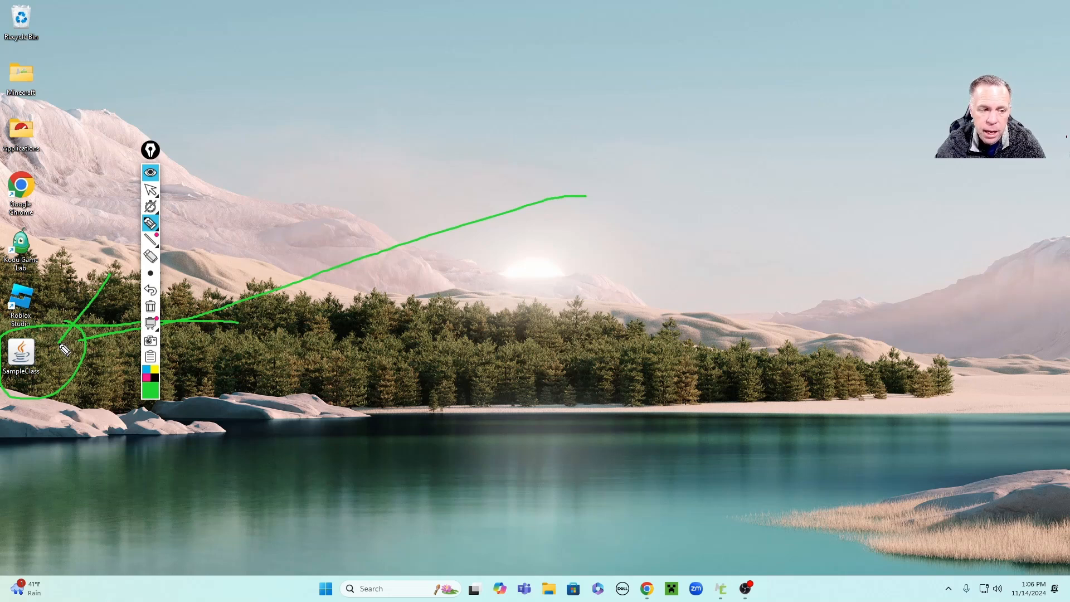
{"action": "left_click", "coordinate": [150, 307]}
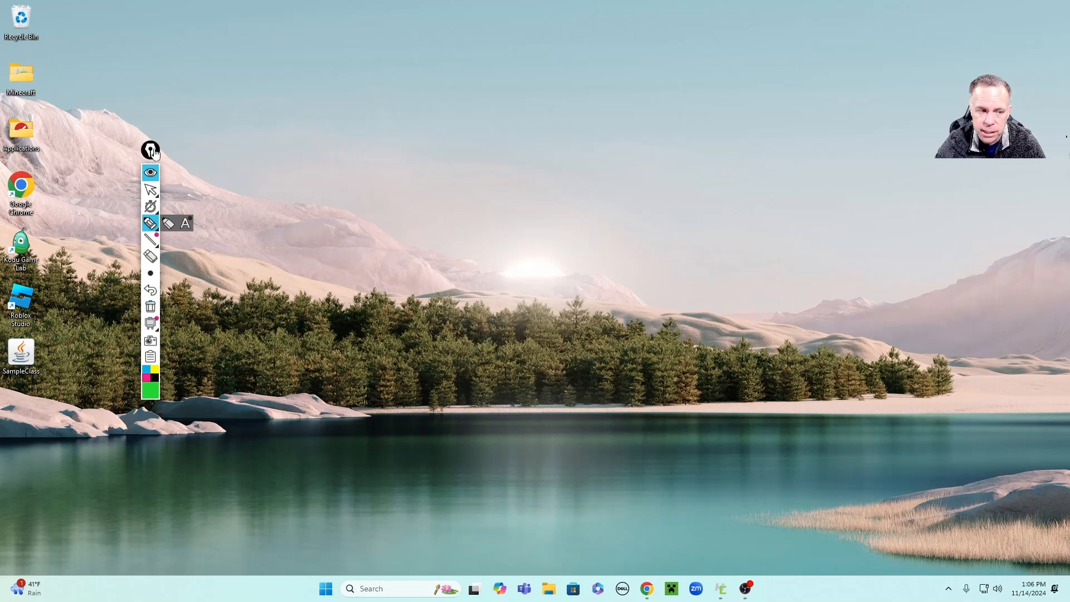
- Reposition the annotation toolbar, point out the Minecraft icon on the taskbar with the pen, and switch to Minecraft Launcher
{"action": "left_click_drag", "start_coordinate": [153, 152], "coordinate": [169, 143]}
{"action": "left_click", "coordinate": [165, 181]}
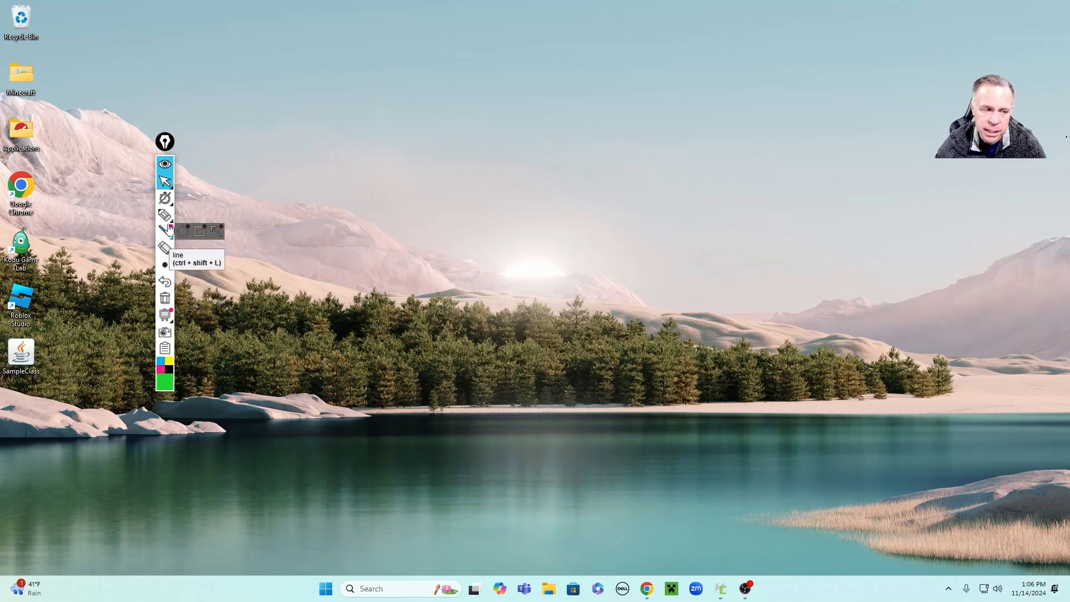
{"action": "mouse_move", "coordinate": [169, 223]}
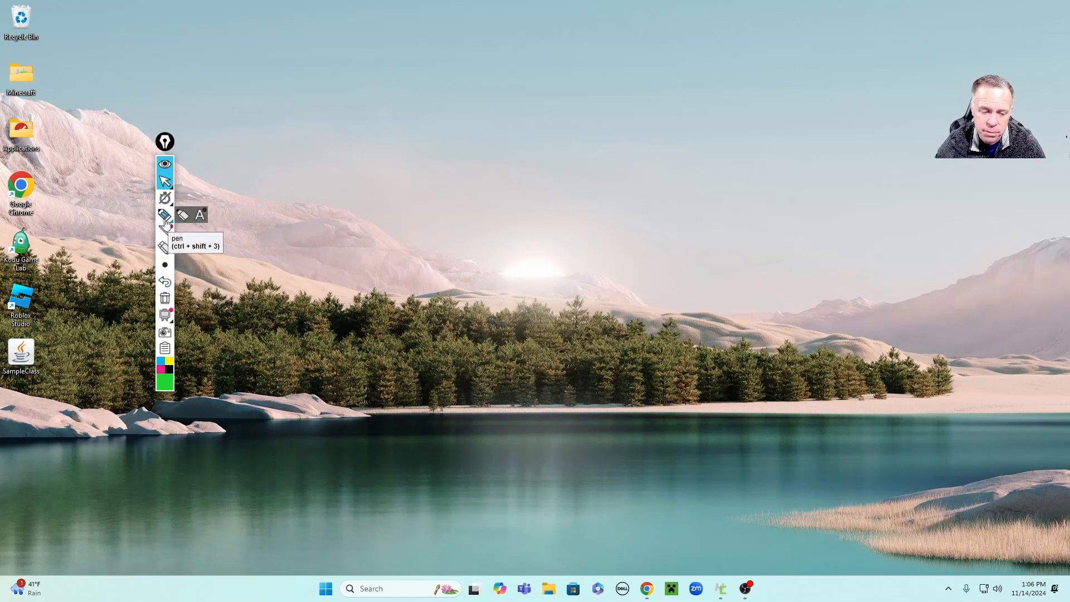
{"action": "left_click", "coordinate": [166, 220]}
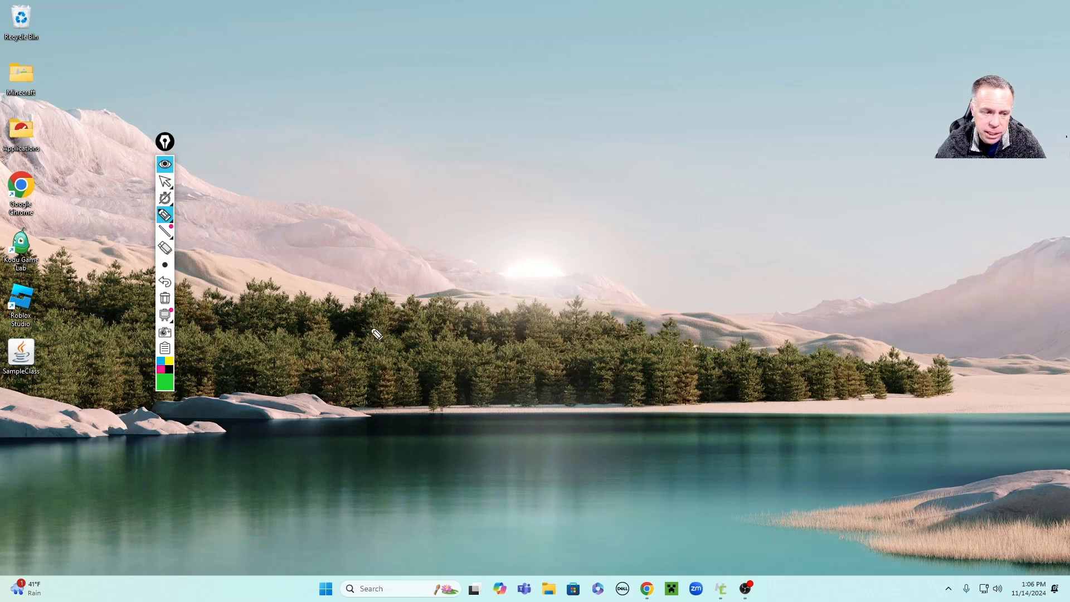
{"action": "left_click_drag", "start_coordinate": [679, 192], "coordinate": [688, 556]}
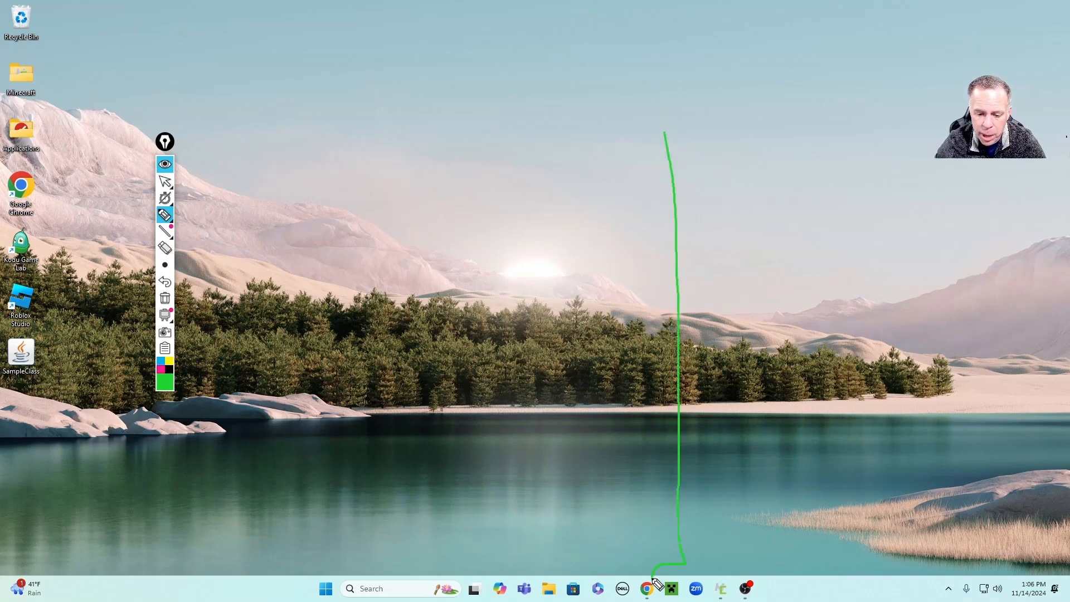
{"action": "left_click", "coordinate": [167, 183]}
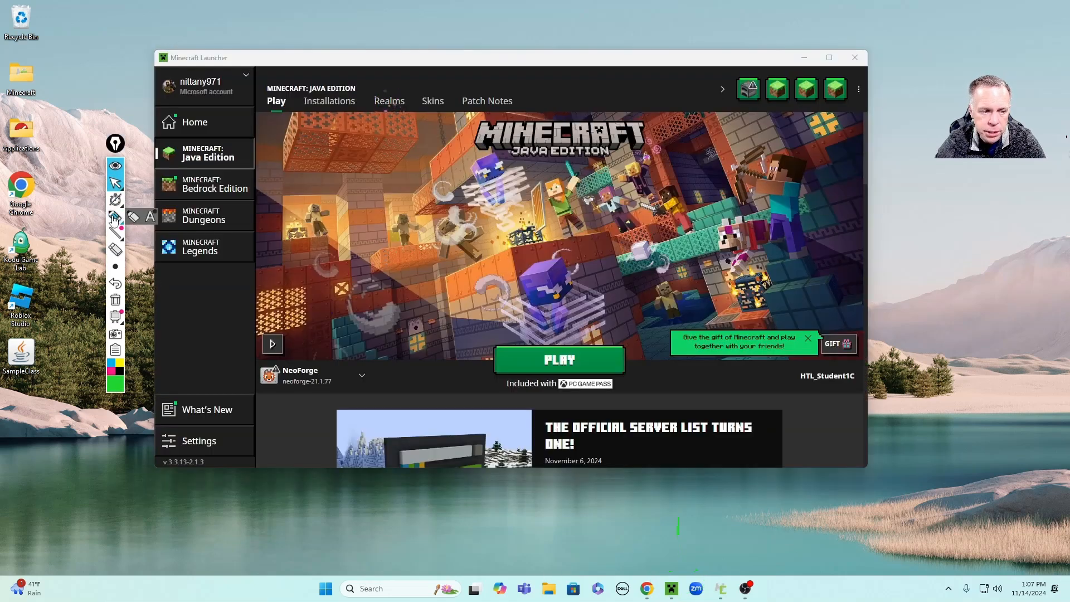
- Circle the word Installations with the pen, show the Java Edition installations, and clear the ink
{"action": "left_click", "coordinate": [114, 217]}
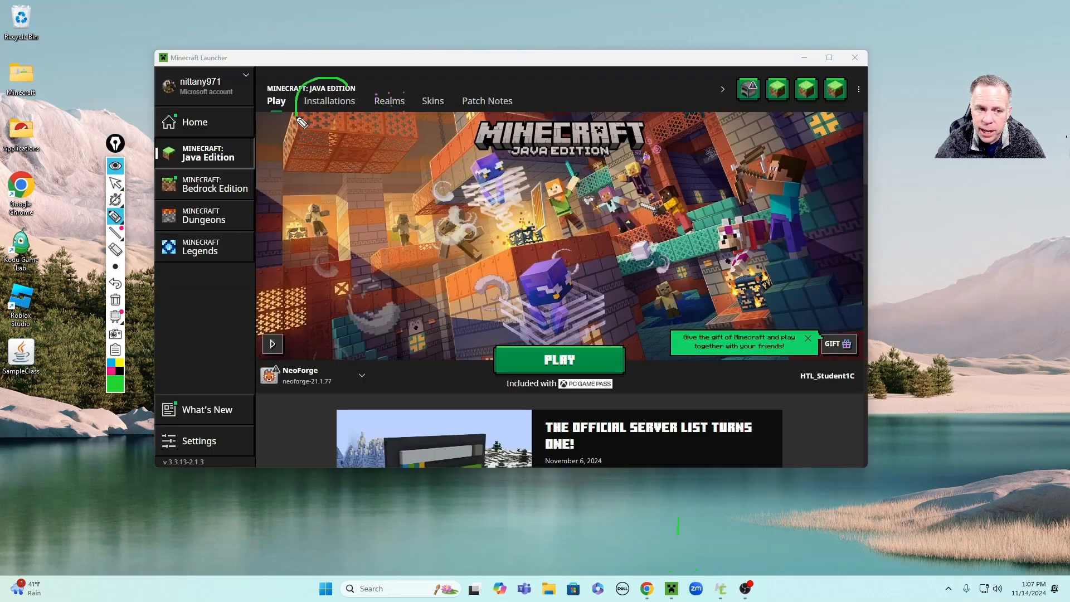
{"action": "left_click", "coordinate": [115, 184]}
{"action": "left_click", "coordinate": [333, 107]}
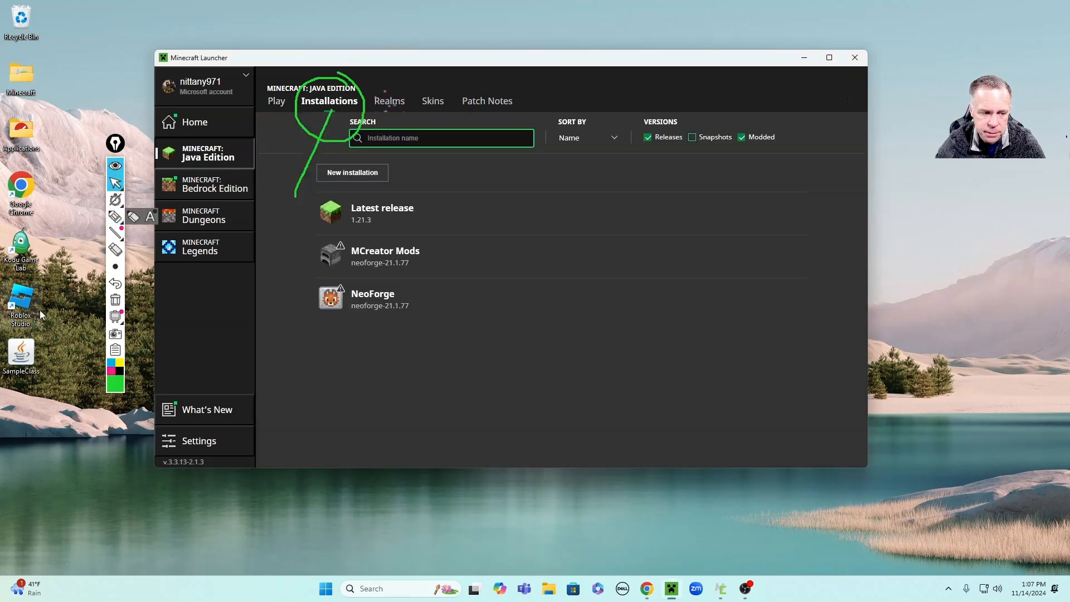
{"action": "left_click", "coordinate": [122, 302]}
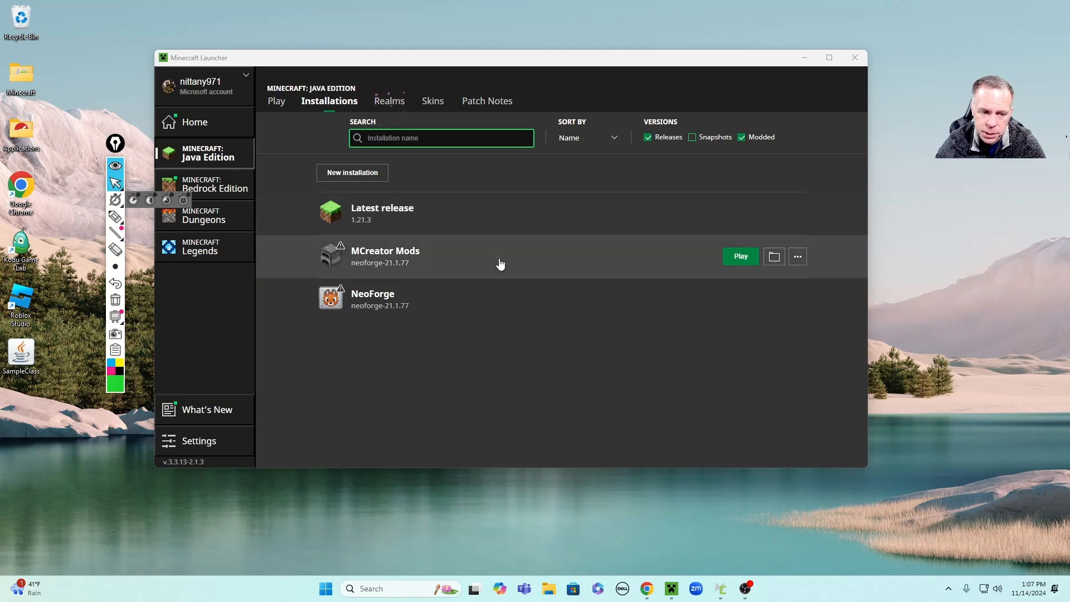
- Open the game folder of the MCreator Mods installation and reposition its window over the launcher
{"action": "left_click", "coordinate": [774, 257]}
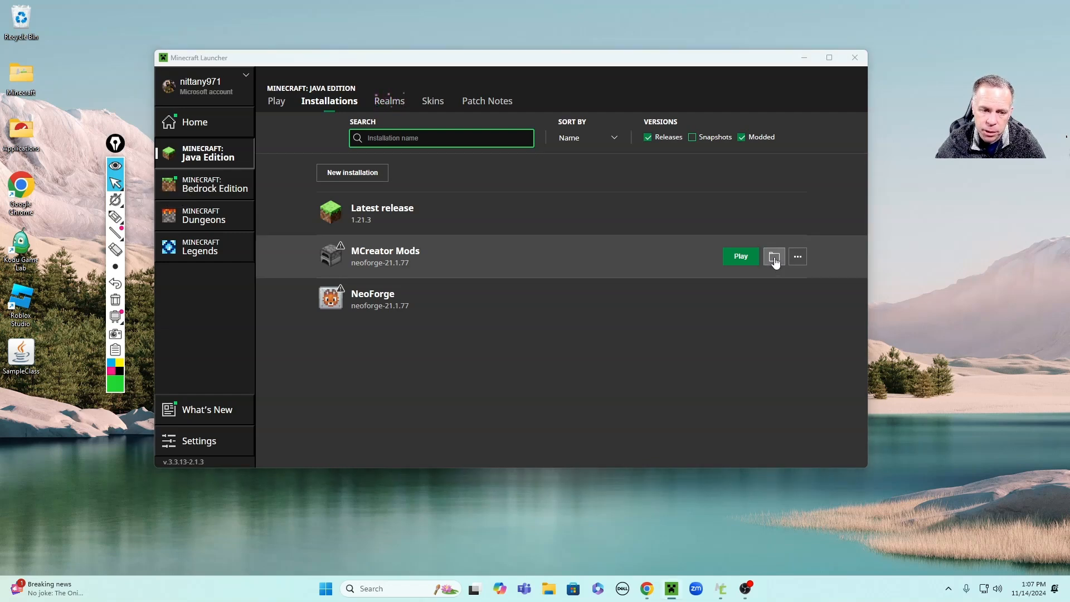
{"action": "left_click_drag", "start_coordinate": [438, 96], "coordinate": [459, 120]}
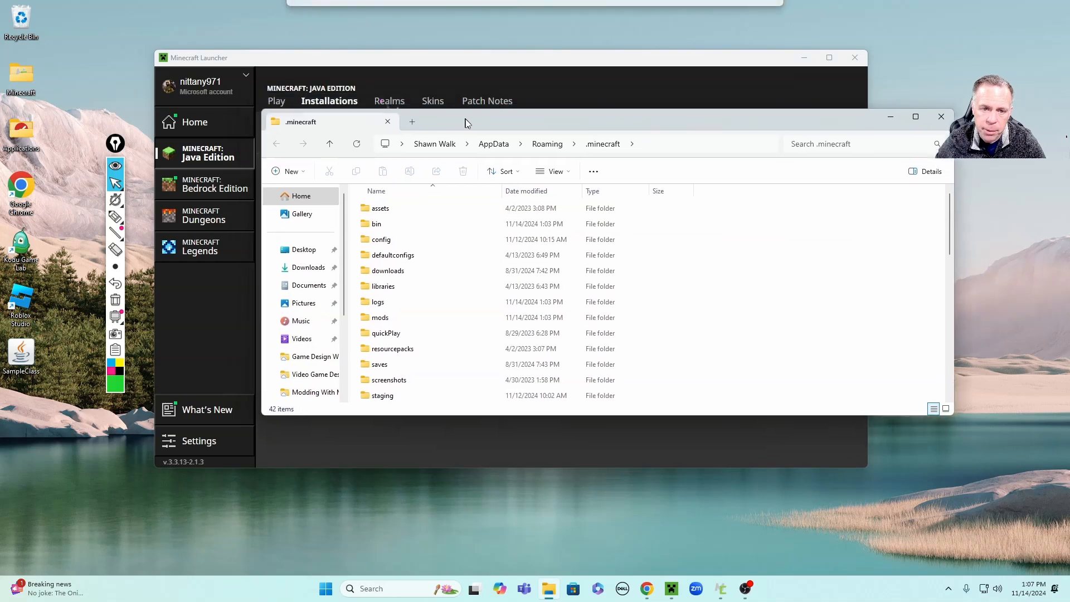
{"action": "scroll", "coordinate": [427, 325], "scroll_direction": "down", "scroll_amount": 1}
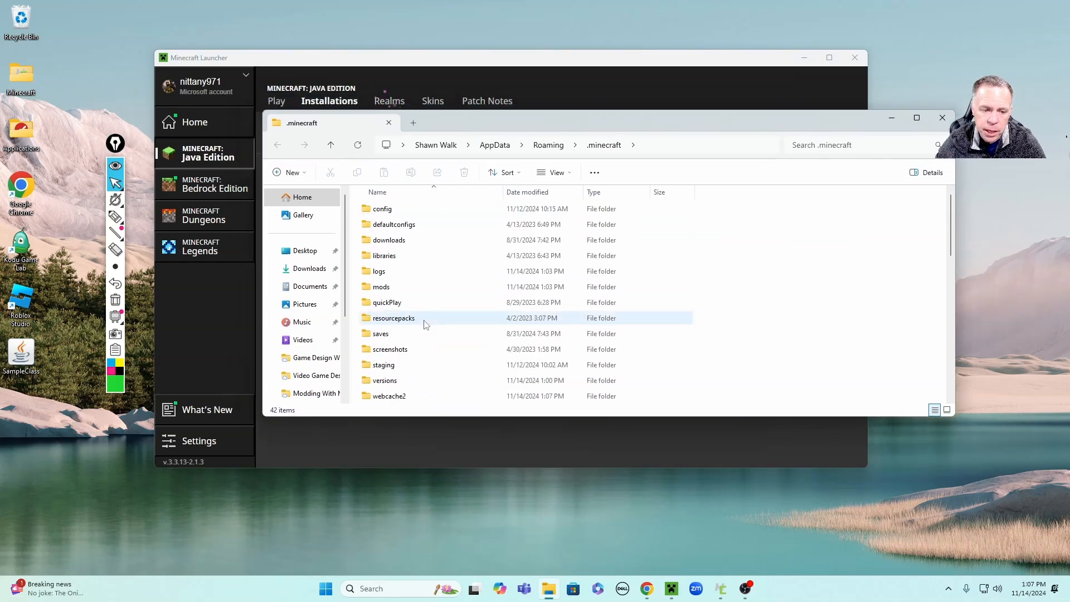
- Circle the mods folder with the pen, clear the ink, and open the folder
{"action": "mouse_move", "coordinate": [115, 235]}
{"action": "left_click", "coordinate": [116, 217]}
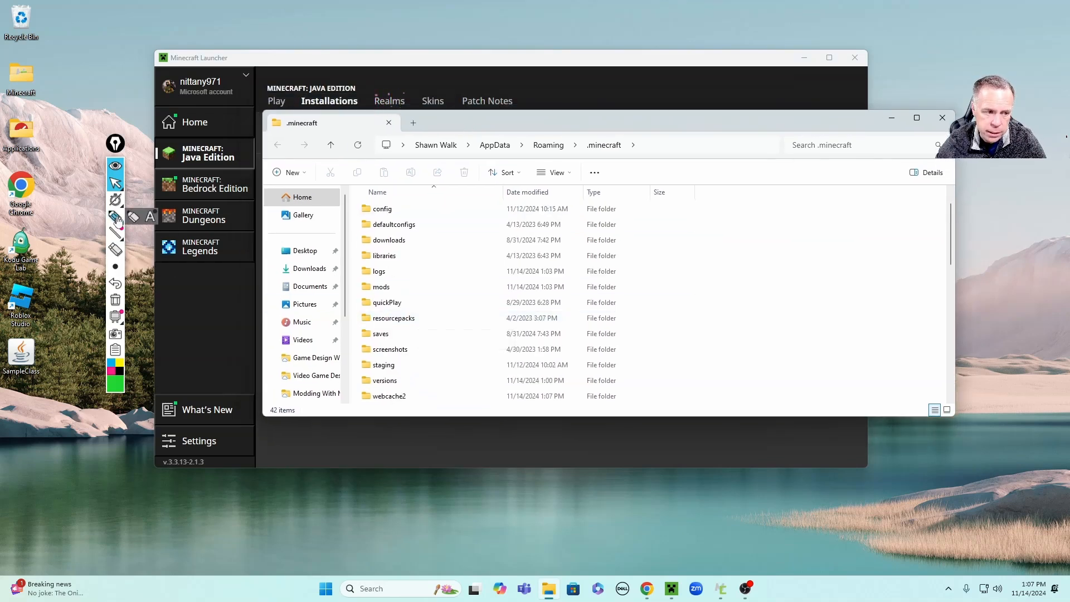
{"action": "left_click_drag", "start_coordinate": [398, 273], "coordinate": [350, 281]}
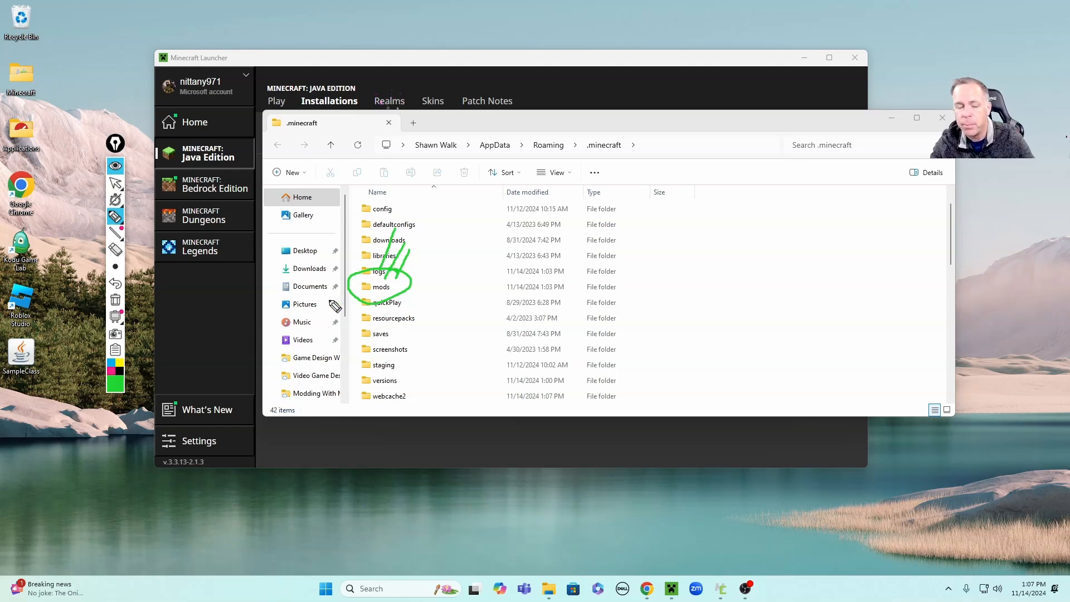
{"action": "left_click", "coordinate": [115, 303]}
{"action": "left_click", "coordinate": [115, 182]}
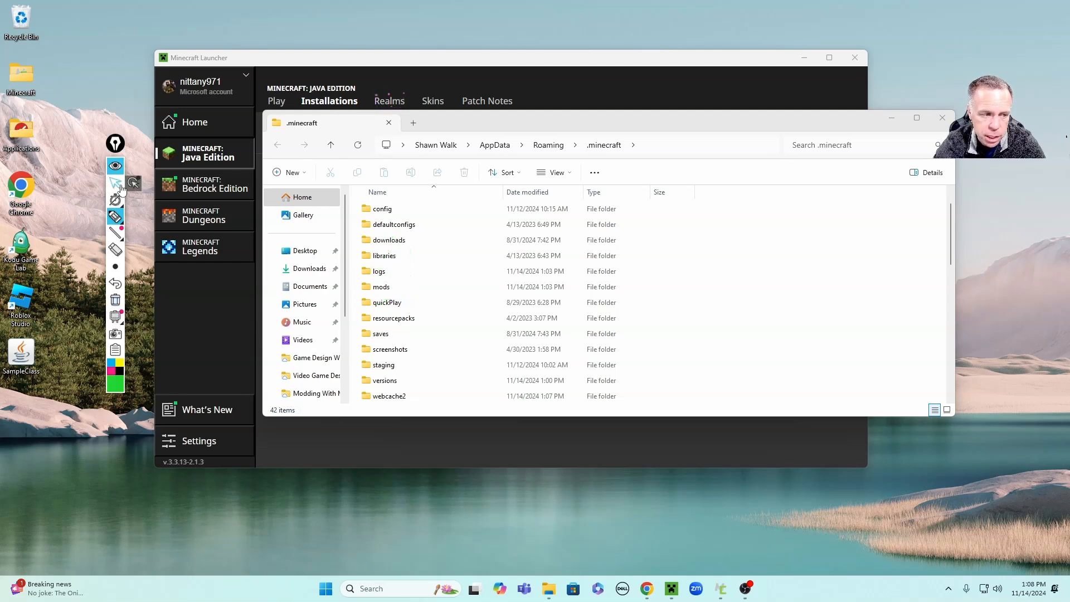
{"action": "double_click", "coordinate": [382, 291]}
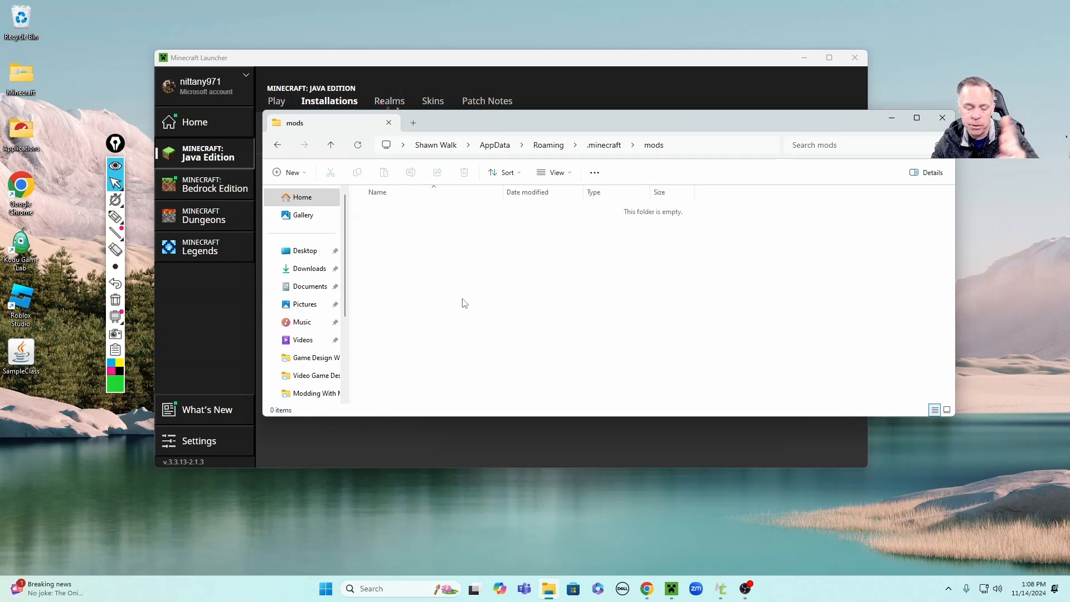
{"action": "left_click_drag", "start_coordinate": [466, 125], "coordinate": [445, 139]}
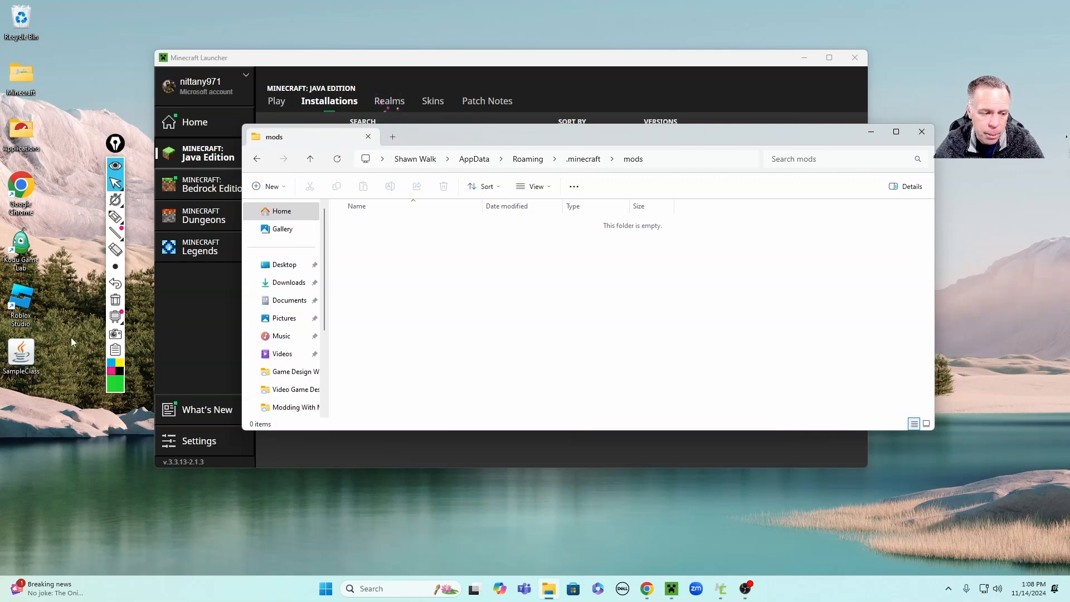
- Sketch the path from the desktop's SampleClass file into the mods folder, clear the ink, and move the JAR there
{"action": "left_click", "coordinate": [116, 216]}
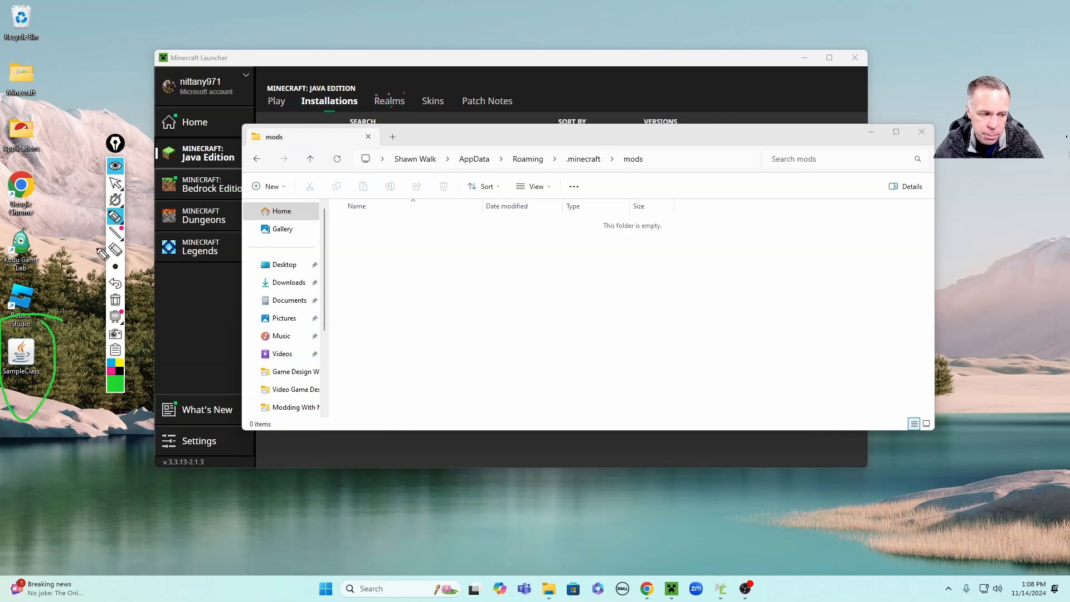
{"action": "mouse_move", "coordinate": [83, 254]}
{"action": "left_mouse_down"}
{"action": "mouse_move", "coordinate": [43, 400]}
{"action": "mouse_move", "coordinate": [109, 471]}
{"action": "mouse_move", "coordinate": [357, 414]}
{"action": "mouse_move", "coordinate": [426, 266]}
{"action": "left_mouse_up"}
{"action": "left_click", "coordinate": [115, 183]}
{"action": "left_click", "coordinate": [116, 300]}
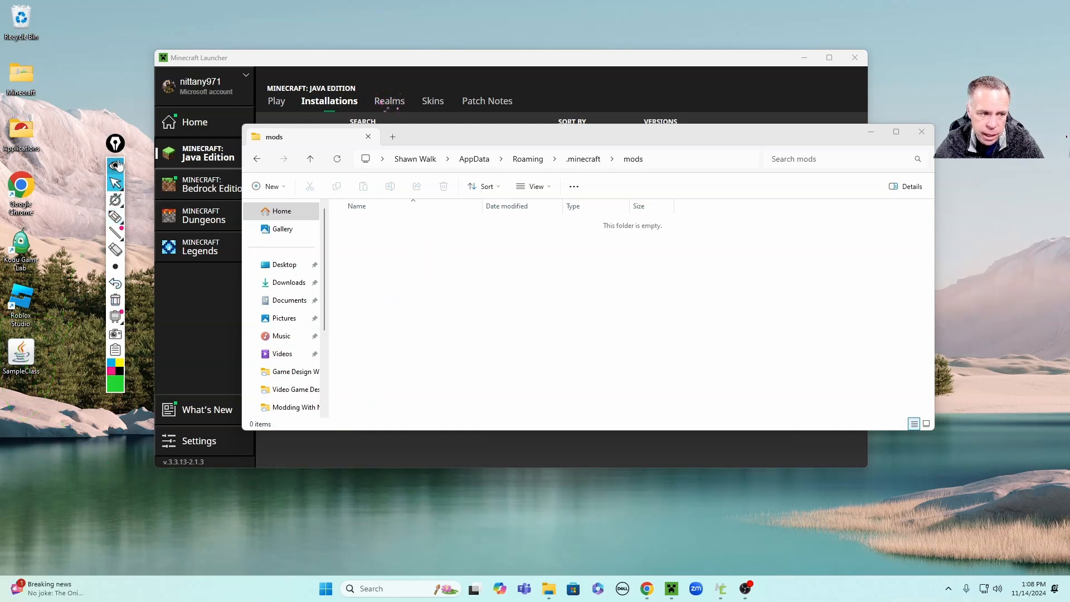
{"action": "mouse_move", "coordinate": [21, 352]}
{"action": "left_mouse_down"}
{"action": "mouse_move", "coordinate": [417, 288]}
{"action": "mouse_move", "coordinate": [426, 265]}
{"action": "left_mouse_up"}
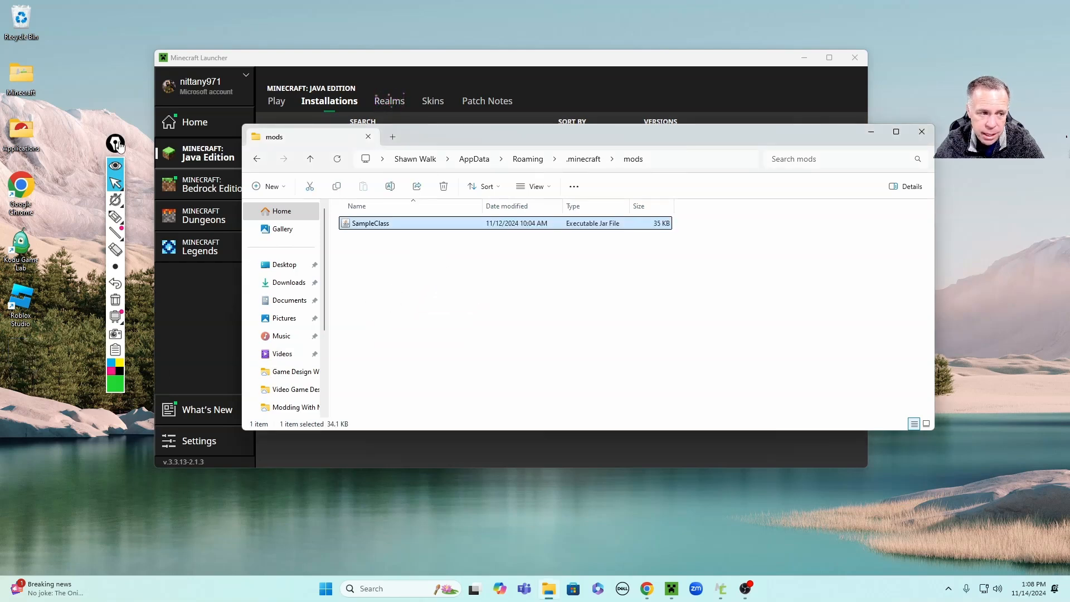
- Shift the annotation toolbar slightly aside and close the mods folder window
{"action": "left_click_drag", "start_coordinate": [115, 143], "coordinate": [100, 141]}
{"action": "left_click_drag", "start_coordinate": [459, 142], "coordinate": [460, 150]}
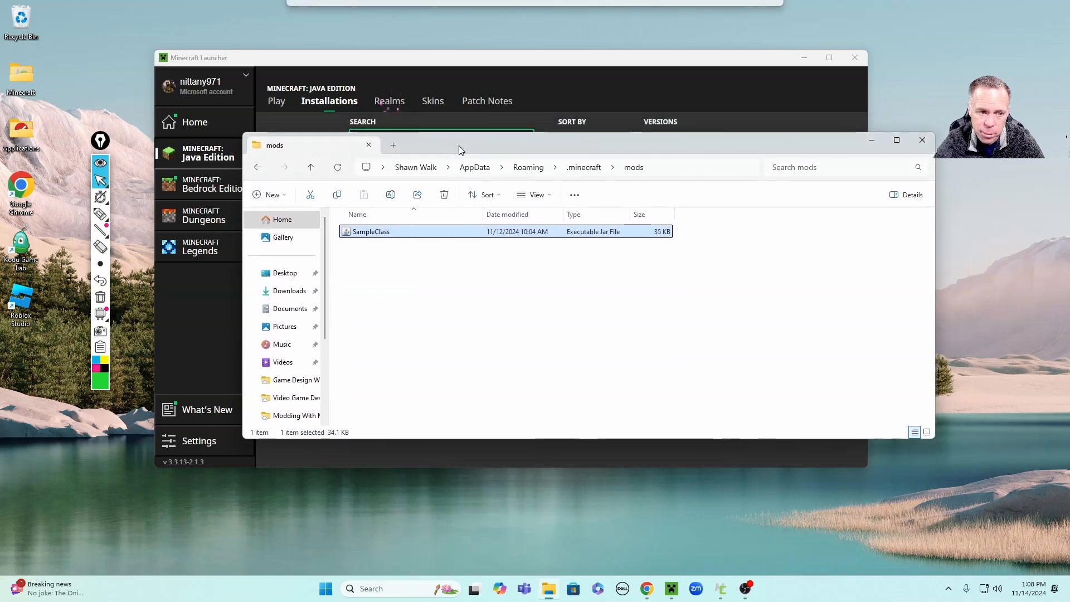
{"action": "left_click", "coordinate": [930, 141]}
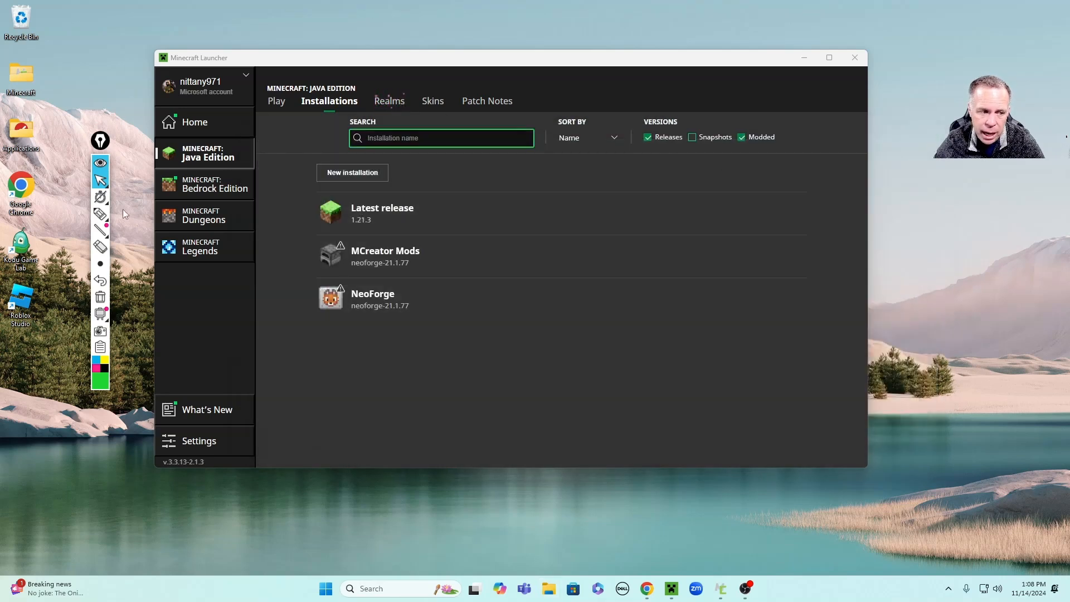
- Circle the installation selector on the launcher's Play page with the pen and select MCreator Mods
{"action": "left_click", "coordinate": [277, 101]}
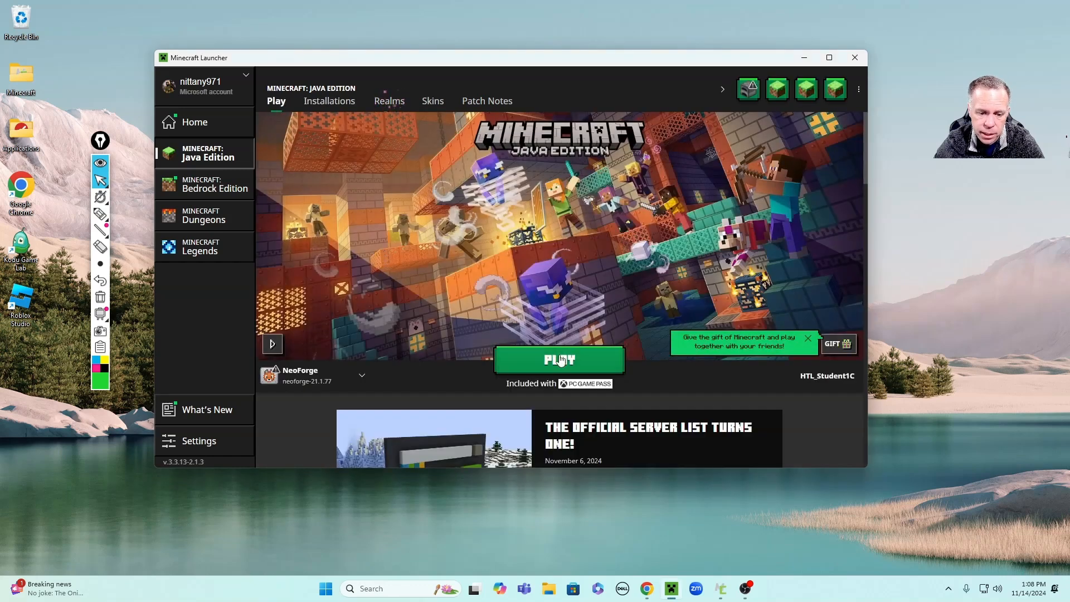
{"action": "left_click", "coordinate": [100, 213]}
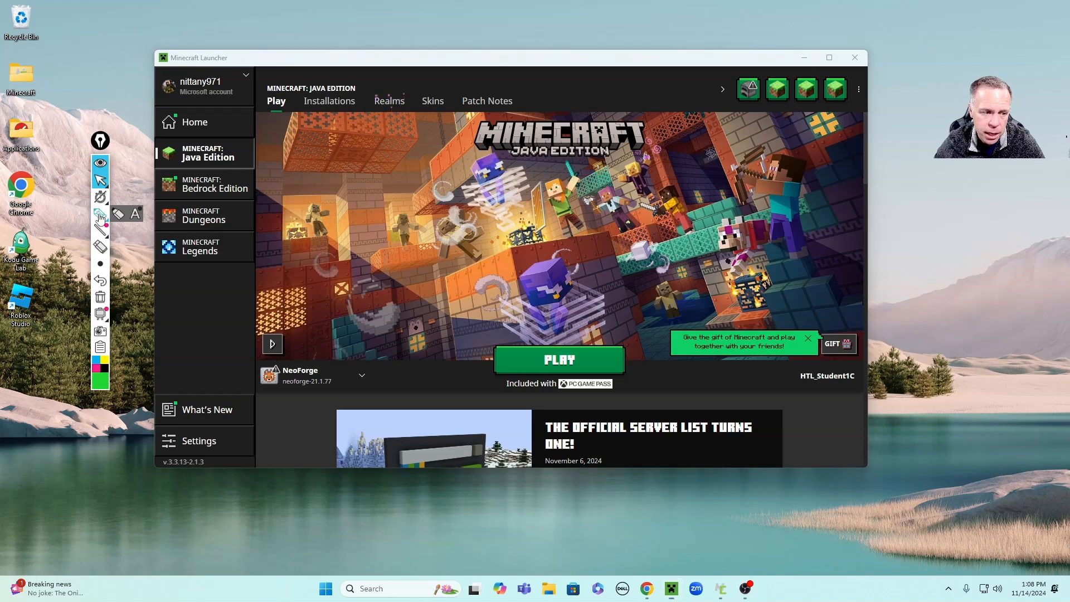
{"action": "mouse_move", "coordinate": [524, 345]}
{"action": "left_mouse_down"}
{"action": "mouse_move", "coordinate": [237, 357]}
{"action": "mouse_move", "coordinate": [412, 335]}
{"action": "mouse_move", "coordinate": [343, 273]}
{"action": "mouse_move", "coordinate": [351, 336]}
{"action": "left_mouse_up"}
{"action": "left_click", "coordinate": [99, 181]}
{"action": "left_click", "coordinate": [313, 375]}
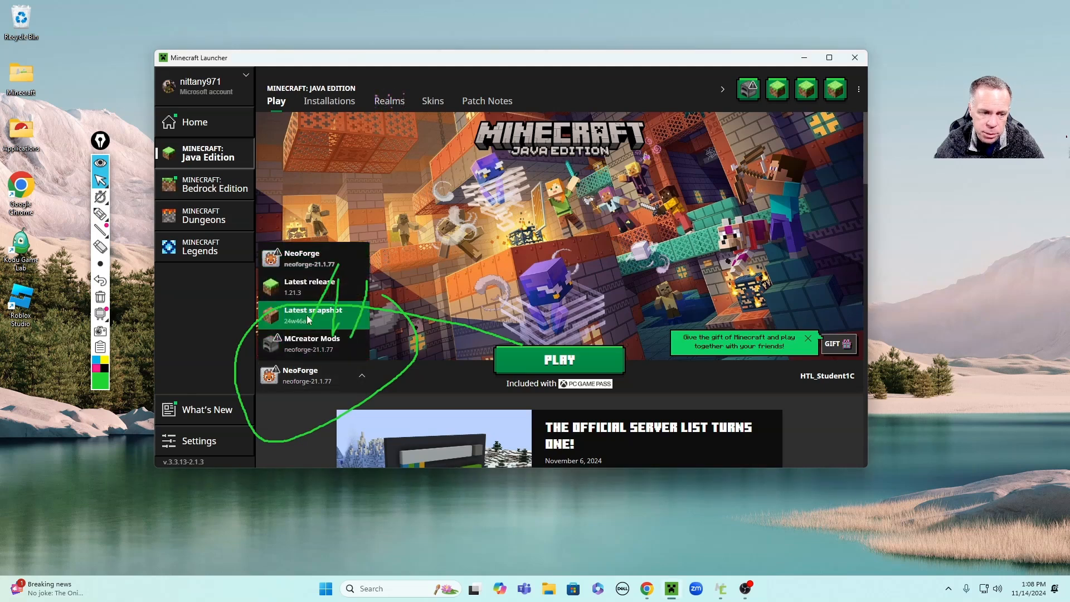
{"action": "left_click", "coordinate": [311, 344]}
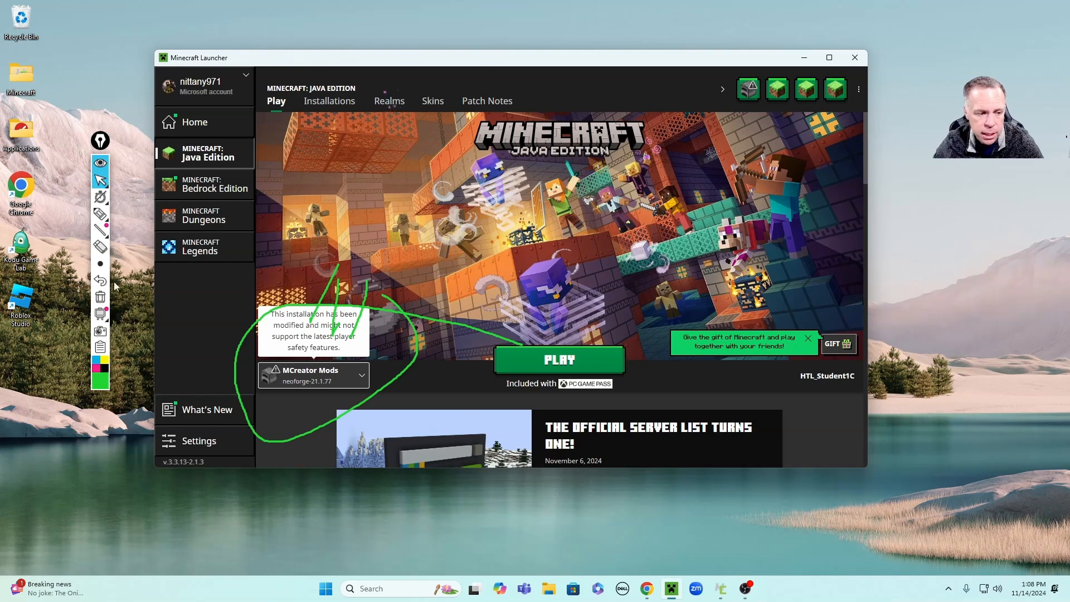
- Launch the MCreator Mods installation despite the modified-game warning and maximize the game window
{"action": "left_click", "coordinate": [538, 362]}
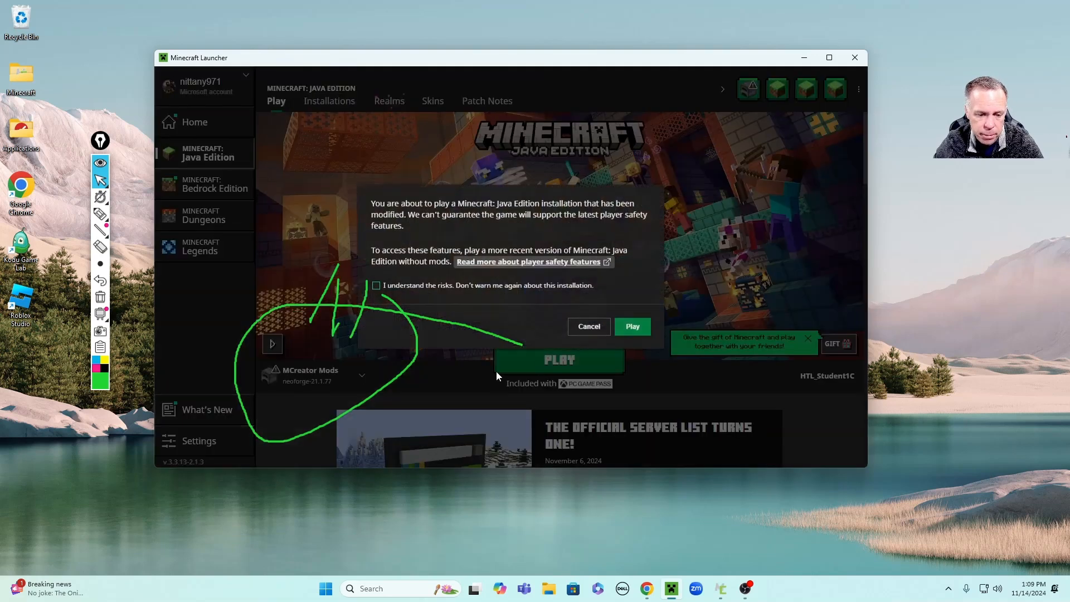
{"action": "left_click", "coordinate": [636, 333]}
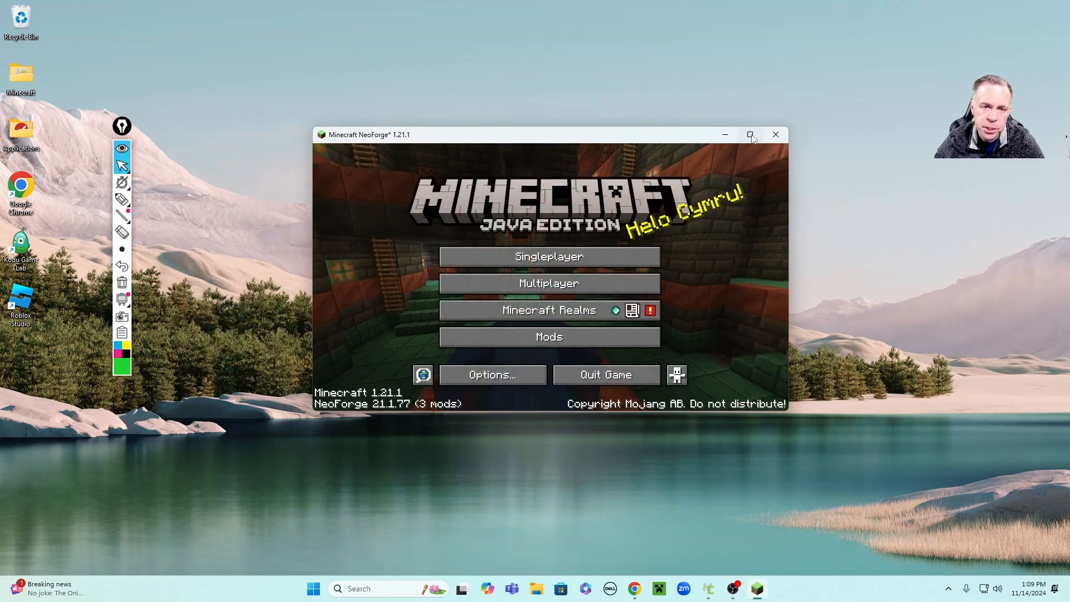
{"action": "left_click", "coordinate": [748, 134]}
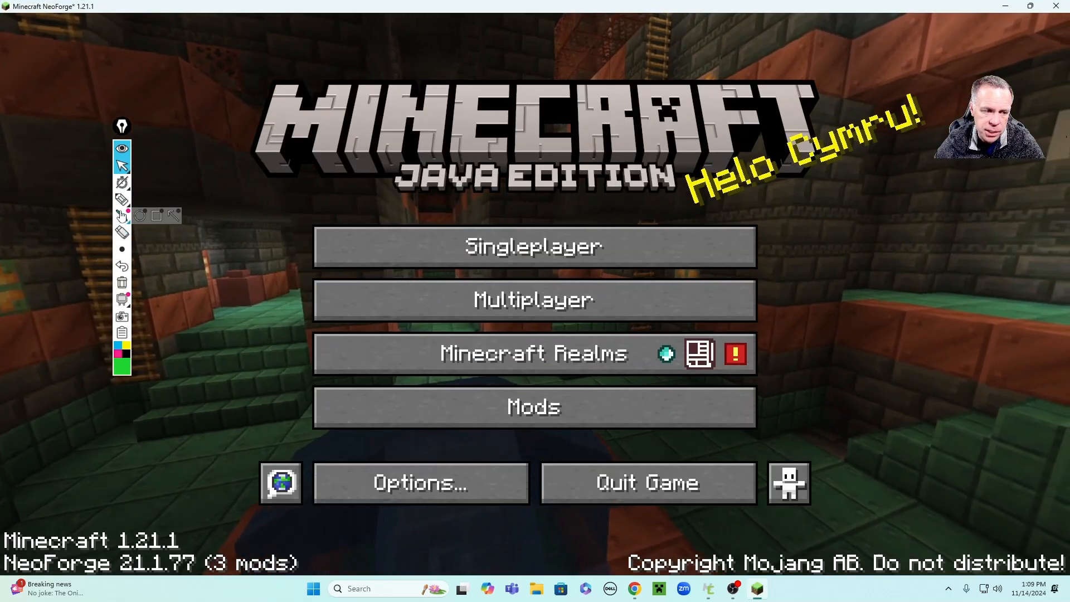
- Circle the Mods entry on the title screen with the pen and open the list of installed mods
{"action": "left_click", "coordinate": [121, 200]}
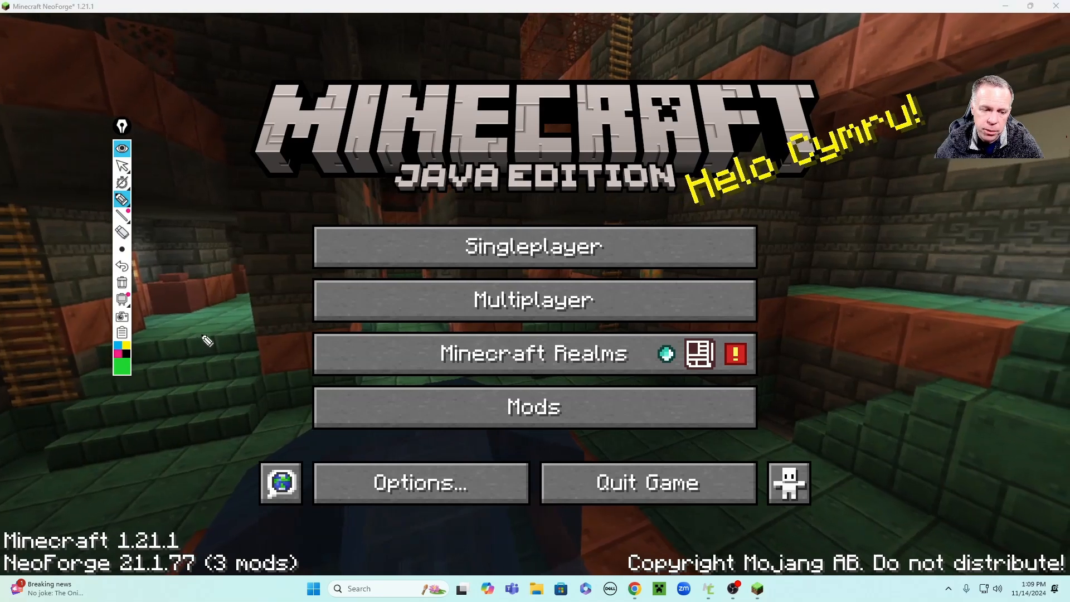
{"action": "mouse_move", "coordinate": [605, 406]}
{"action": "left_mouse_down"}
{"action": "mouse_move", "coordinate": [444, 406]}
{"action": "mouse_move", "coordinate": [471, 449]}
{"action": "mouse_move", "coordinate": [498, 417]}
{"action": "left_mouse_up"}
{"action": "left_click", "coordinate": [122, 166]}
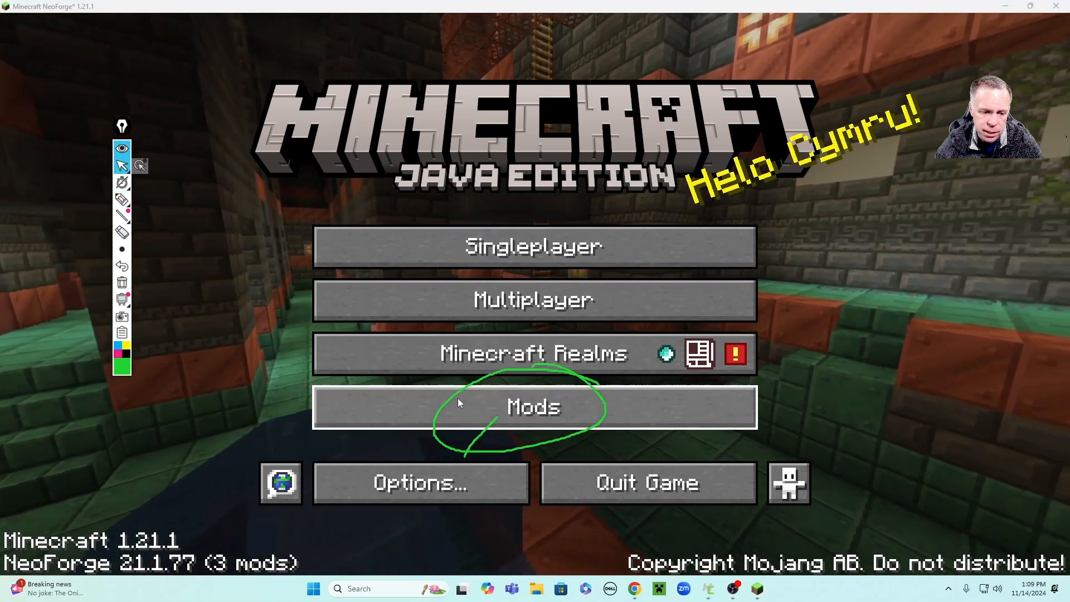
{"action": "left_click", "coordinate": [457, 398]}
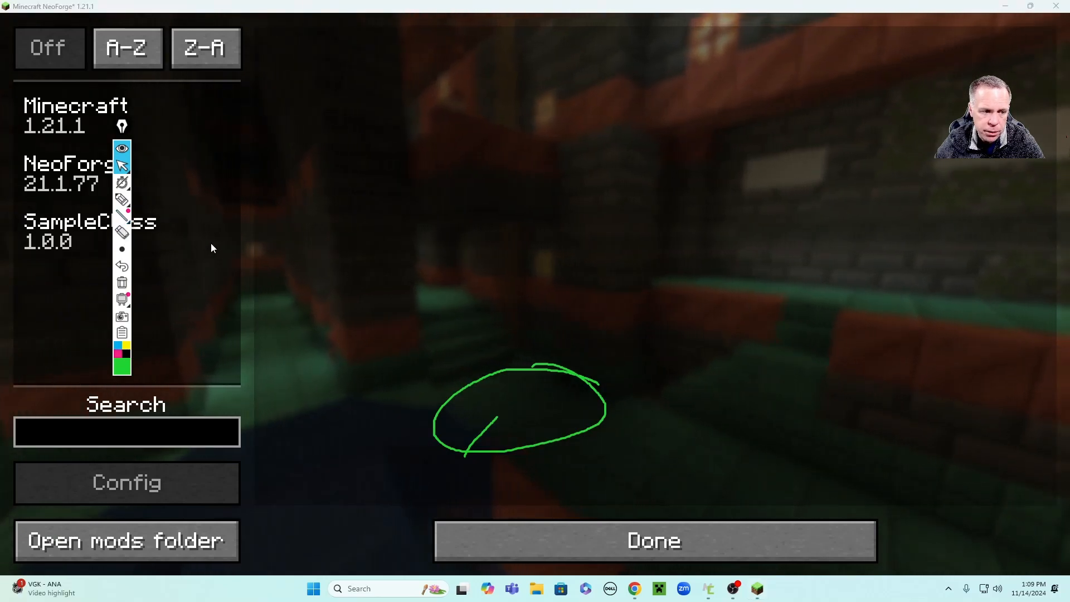
- Move the annotation toolbar off the mod list, clear the ink, and circle the Minecraft, NeoForge and SampleClass entries with the pen
{"action": "mouse_move", "coordinate": [122, 126]}
{"action": "left_mouse_down"}
{"action": "mouse_move", "coordinate": [146, 143]}
{"action": "mouse_move", "coordinate": [377, 117]}
{"action": "left_mouse_up"}
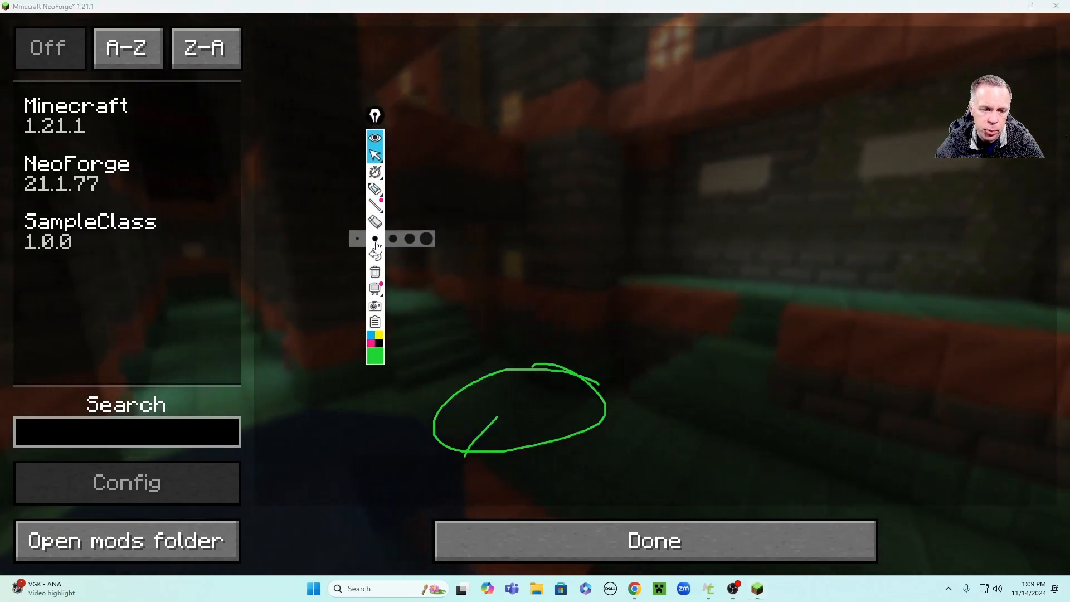
{"action": "left_click", "coordinate": [376, 273]}
{"action": "left_click", "coordinate": [376, 186]}
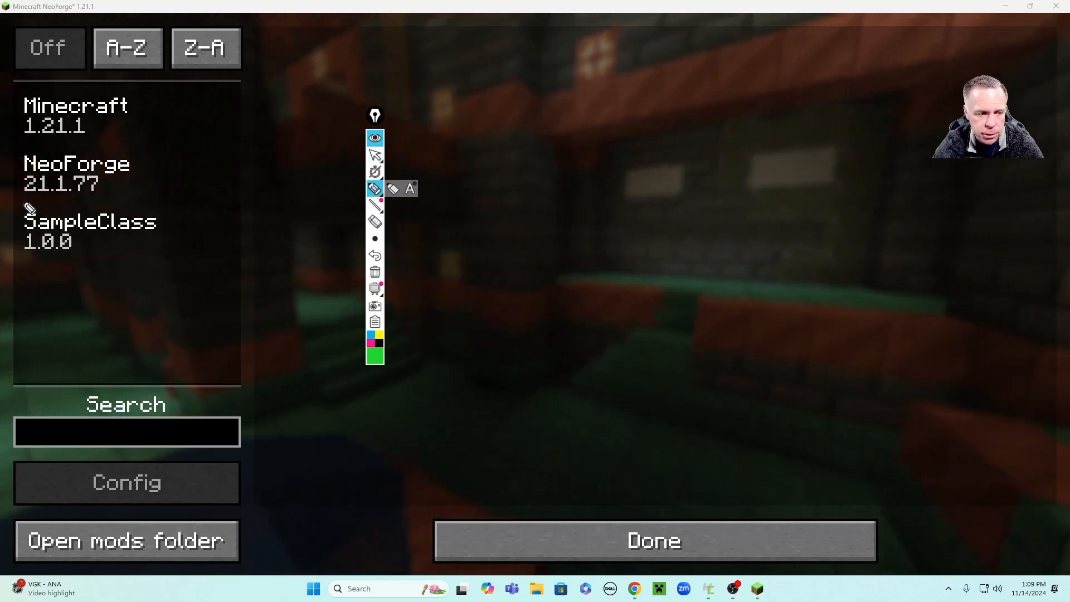
{"action": "mouse_move", "coordinate": [100, 91]}
{"action": "left_mouse_down"}
{"action": "mouse_move", "coordinate": [70, 80]}
{"action": "mouse_move", "coordinate": [102, 71]}
{"action": "left_mouse_up"}
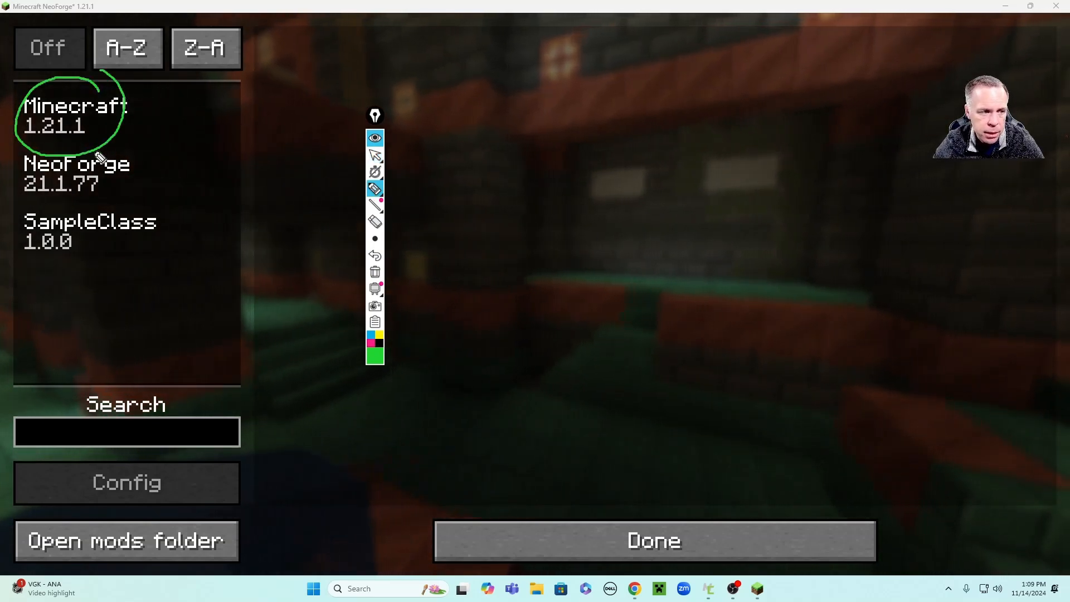
{"action": "mouse_move", "coordinate": [119, 142]}
{"action": "left_mouse_down"}
{"action": "mouse_move", "coordinate": [112, 189]}
{"action": "mouse_move", "coordinate": [92, 124]}
{"action": "left_mouse_up"}
{"action": "mouse_move", "coordinate": [152, 205]}
{"action": "left_mouse_down"}
{"action": "mouse_move", "coordinate": [7, 265]}
{"action": "mouse_move", "coordinate": [184, 222]}
{"action": "left_mouse_up"}
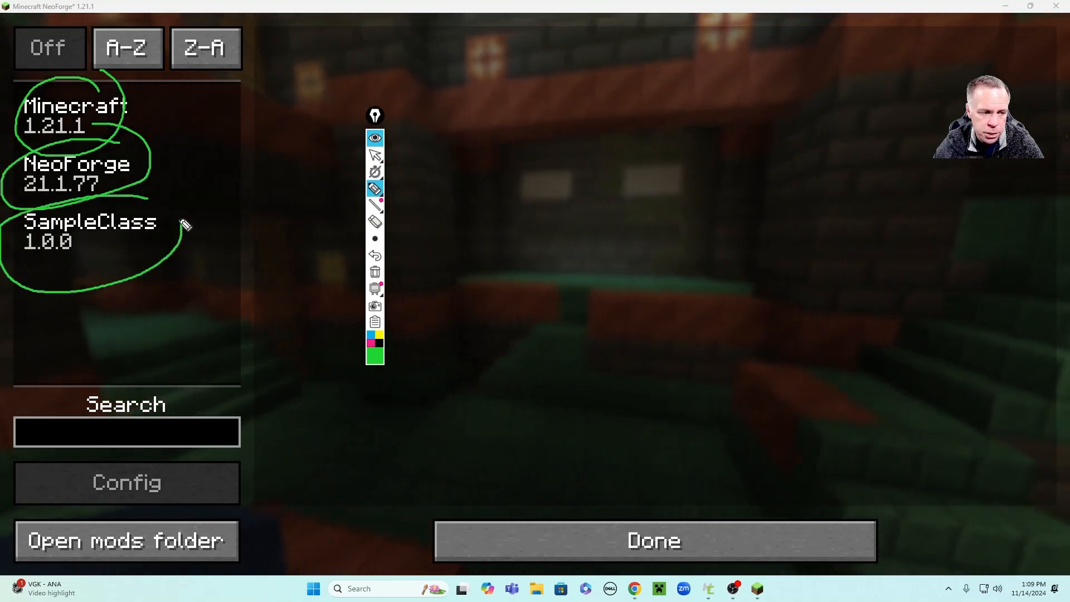
- Draw two arrows pointing at the SampleClass entry and underline its name with the pen
{"action": "left_click_drag", "start_coordinate": [213, 132], "coordinate": [154, 217]}
{"action": "left_click_drag", "start_coordinate": [231, 140], "coordinate": [172, 224]}
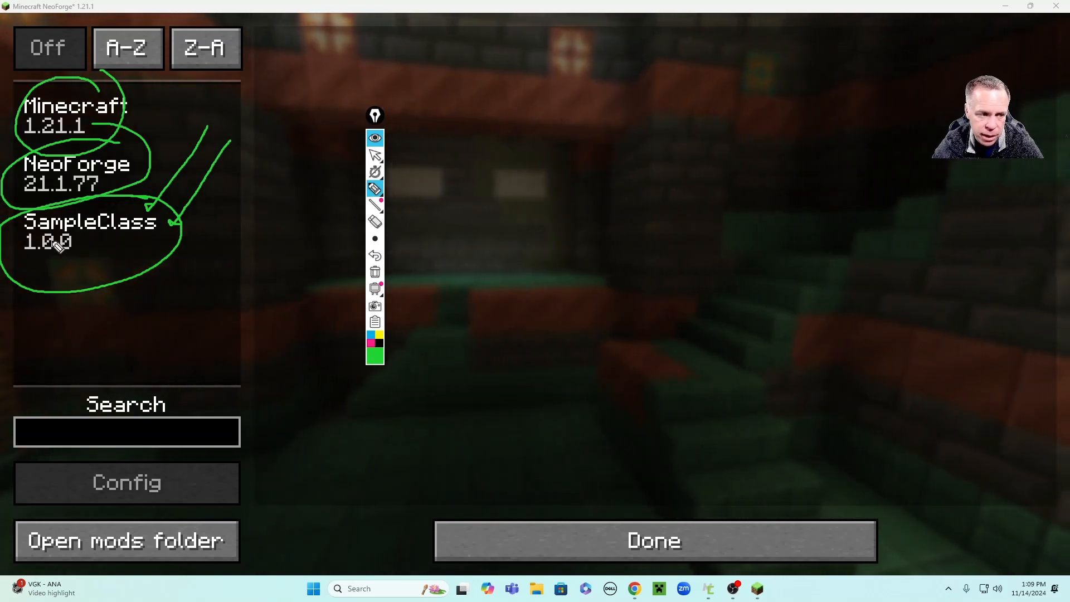
{"action": "left_click_drag", "start_coordinate": [14, 227], "coordinate": [146, 234]}
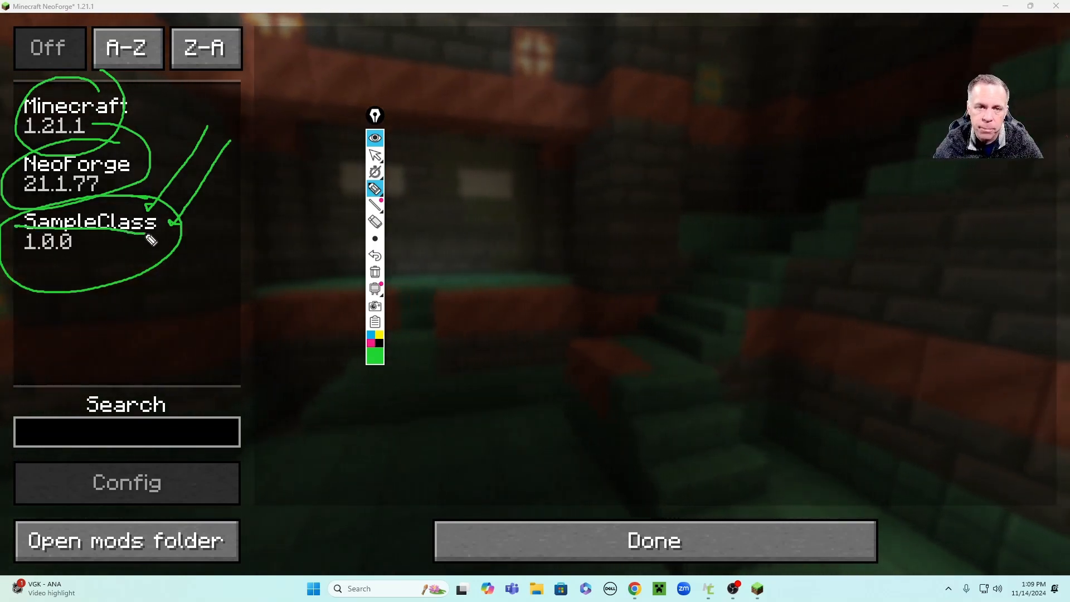
{"action": "mouse_move", "coordinate": [372, 288]}
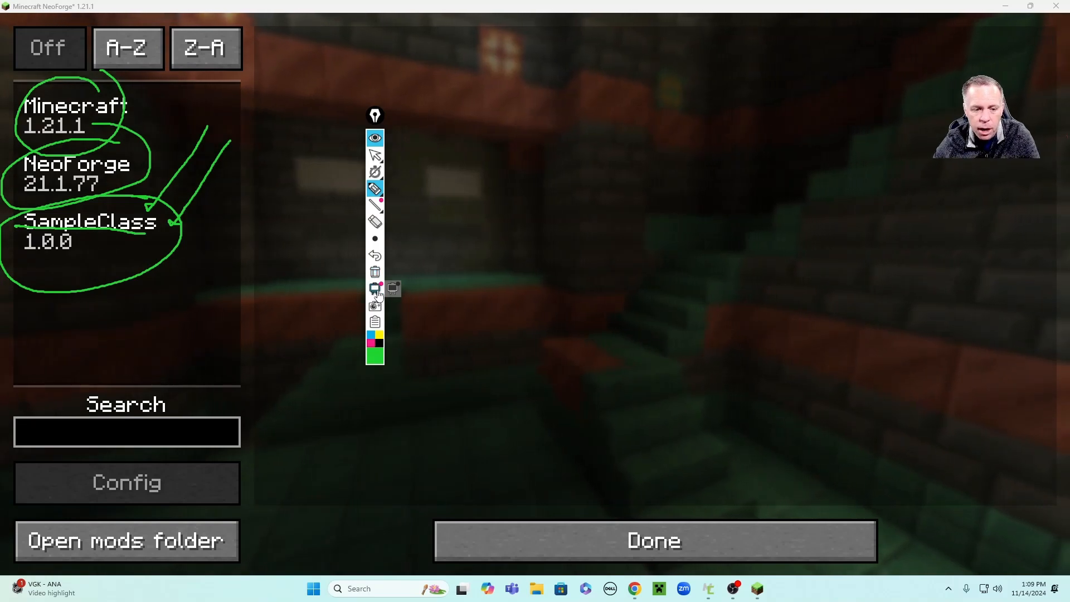